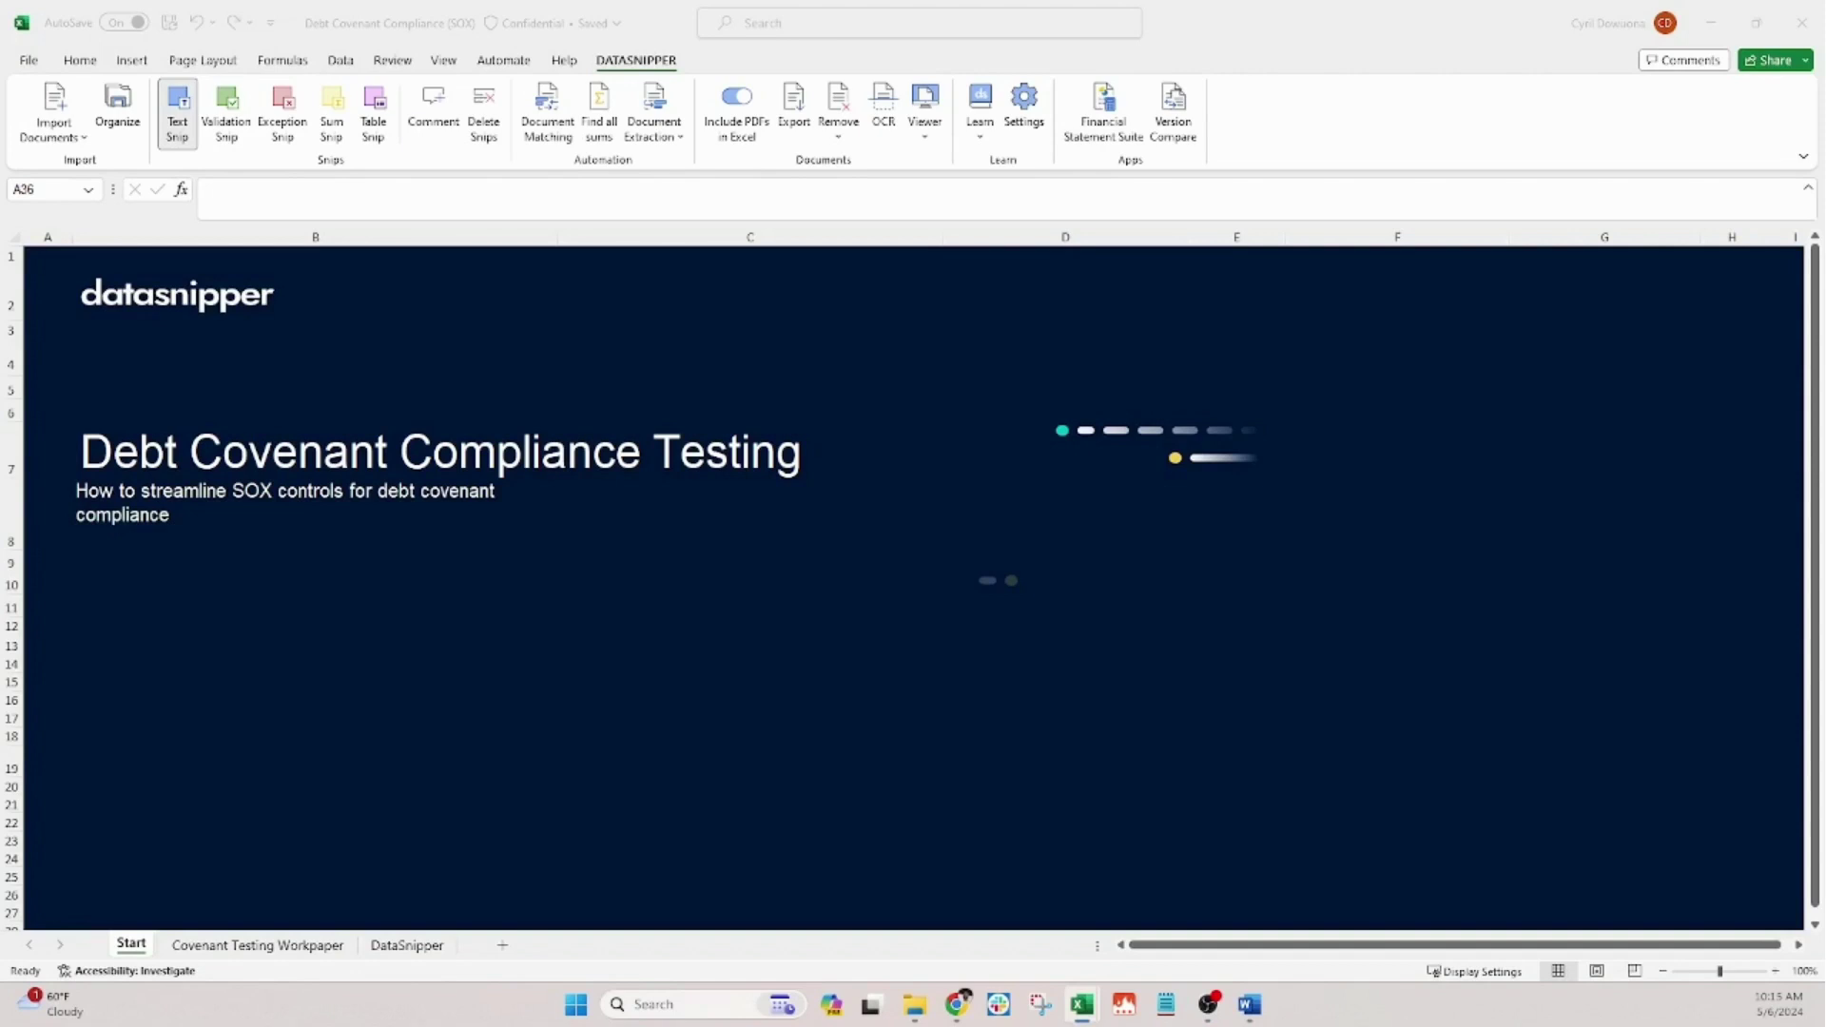
Open the Covenant Testing Workpaper sheet and show the DataSnipper document viewer inside Excel, widened to fit beside the sheet.
click(228, 949)
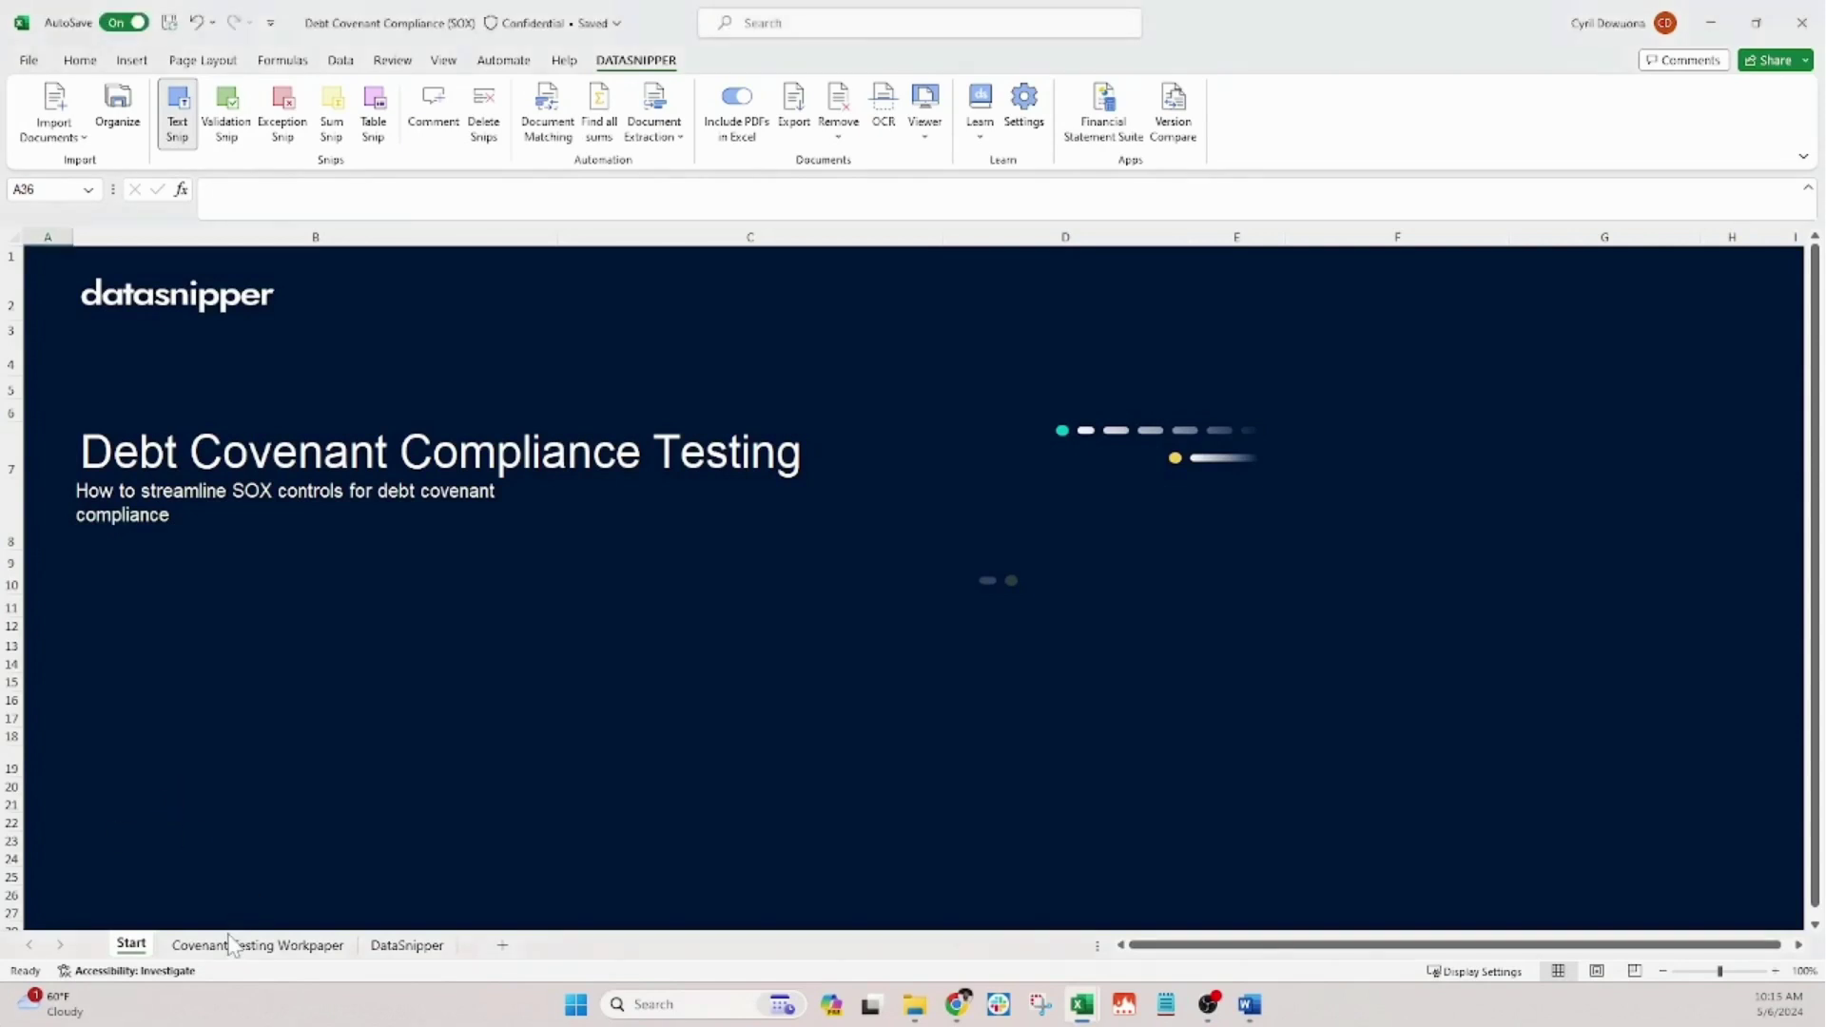
scroll(371, 614, down, 2)
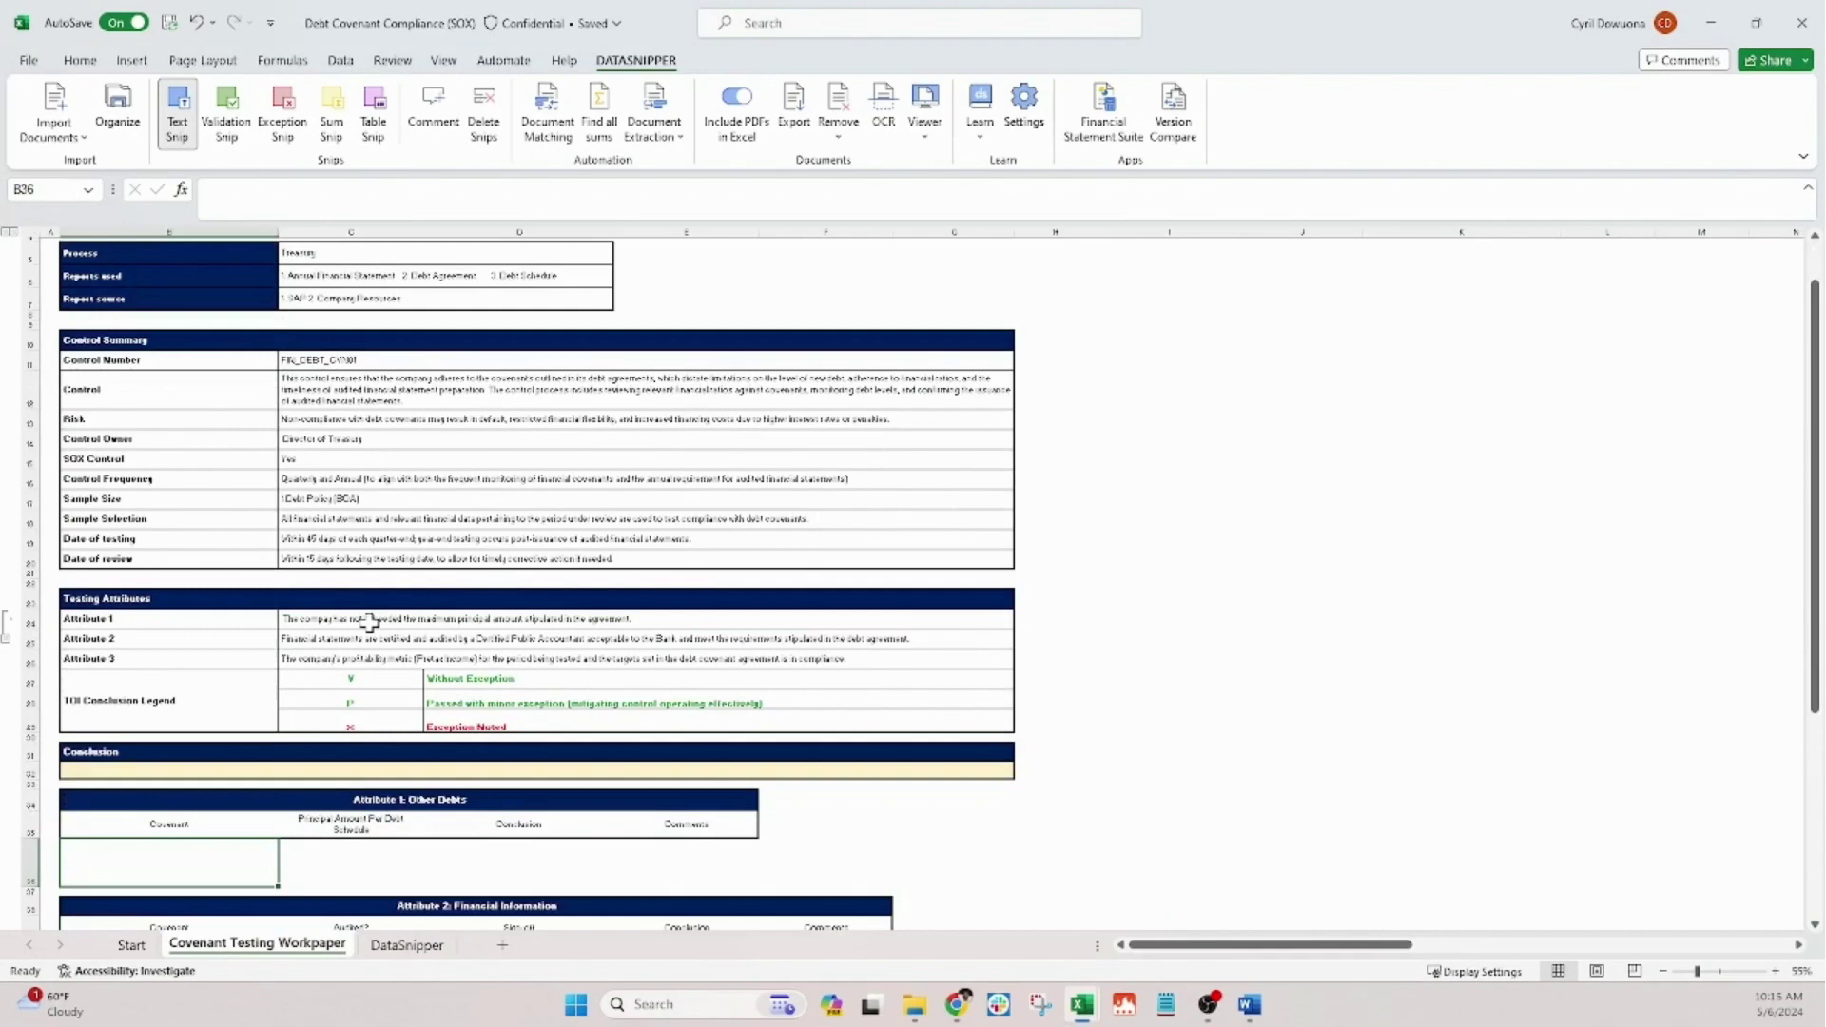
scroll(376, 607, up, 1)
click(928, 133)
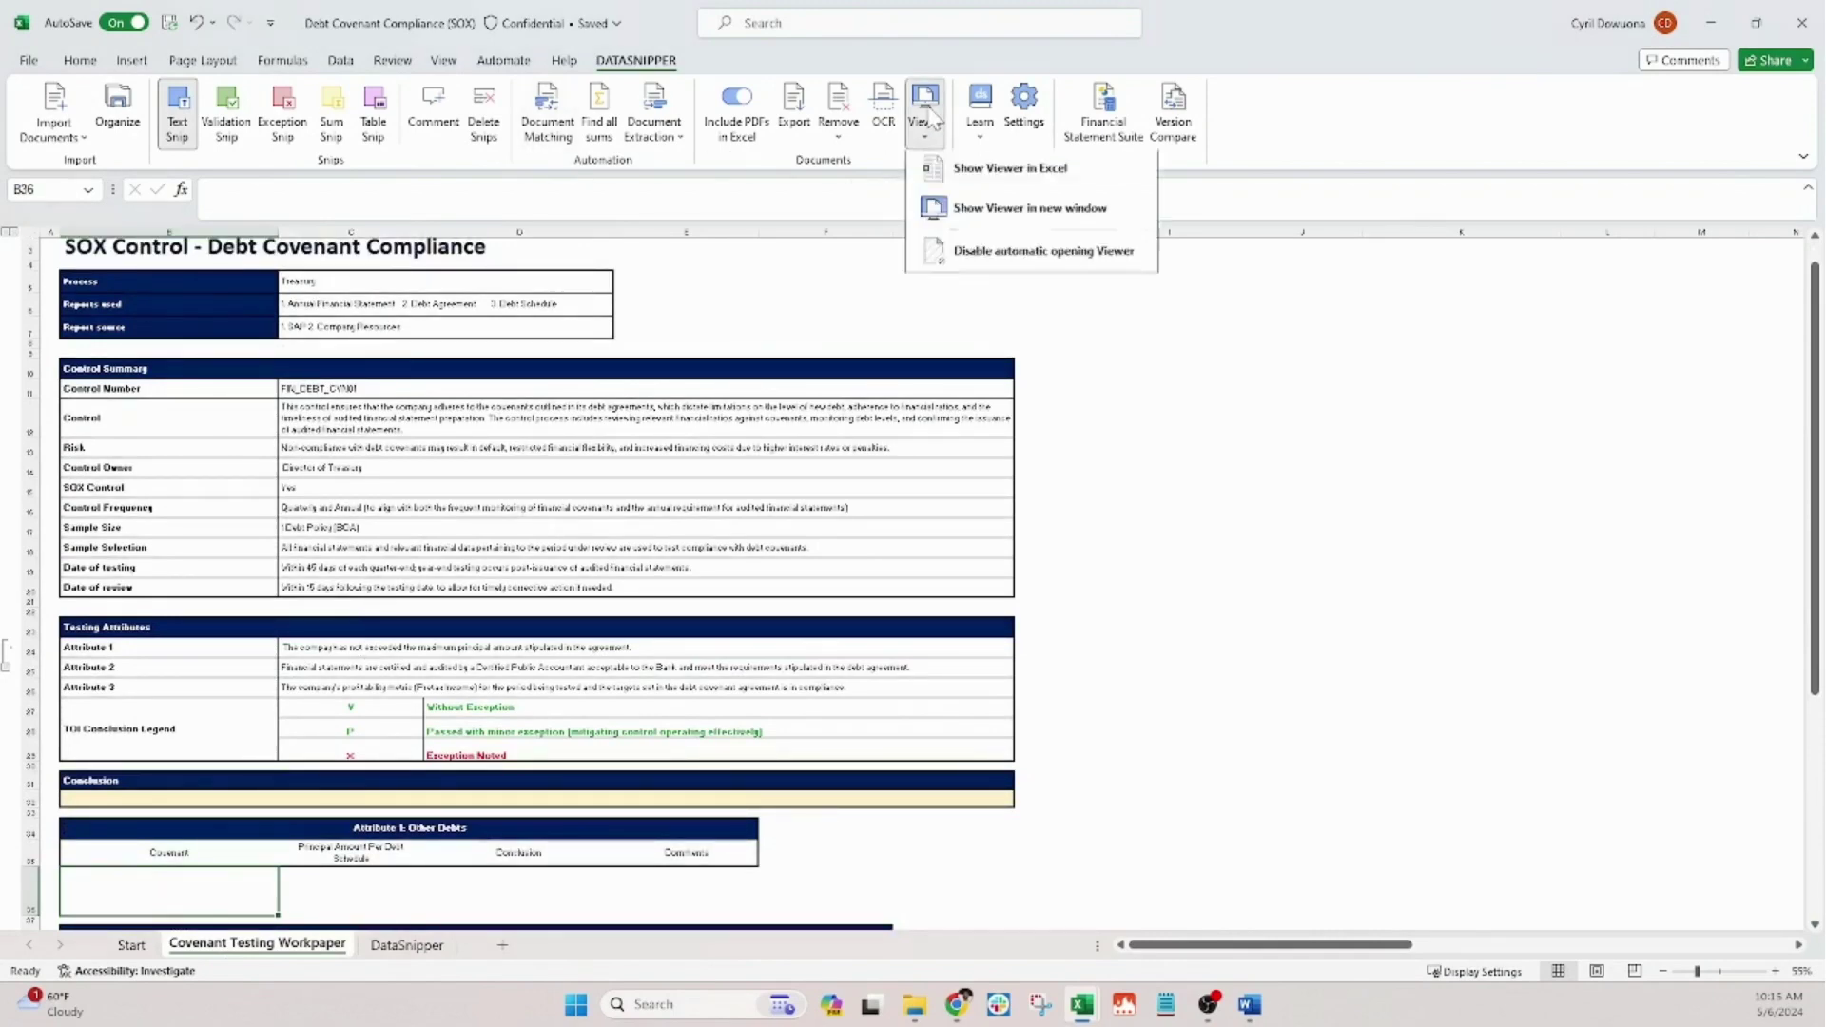
click(961, 162)
drag(1221, 568, 1066, 585)
Search the imported documents for "other debts" and open the match in the Business Loan Agreement.
click(1731, 286)
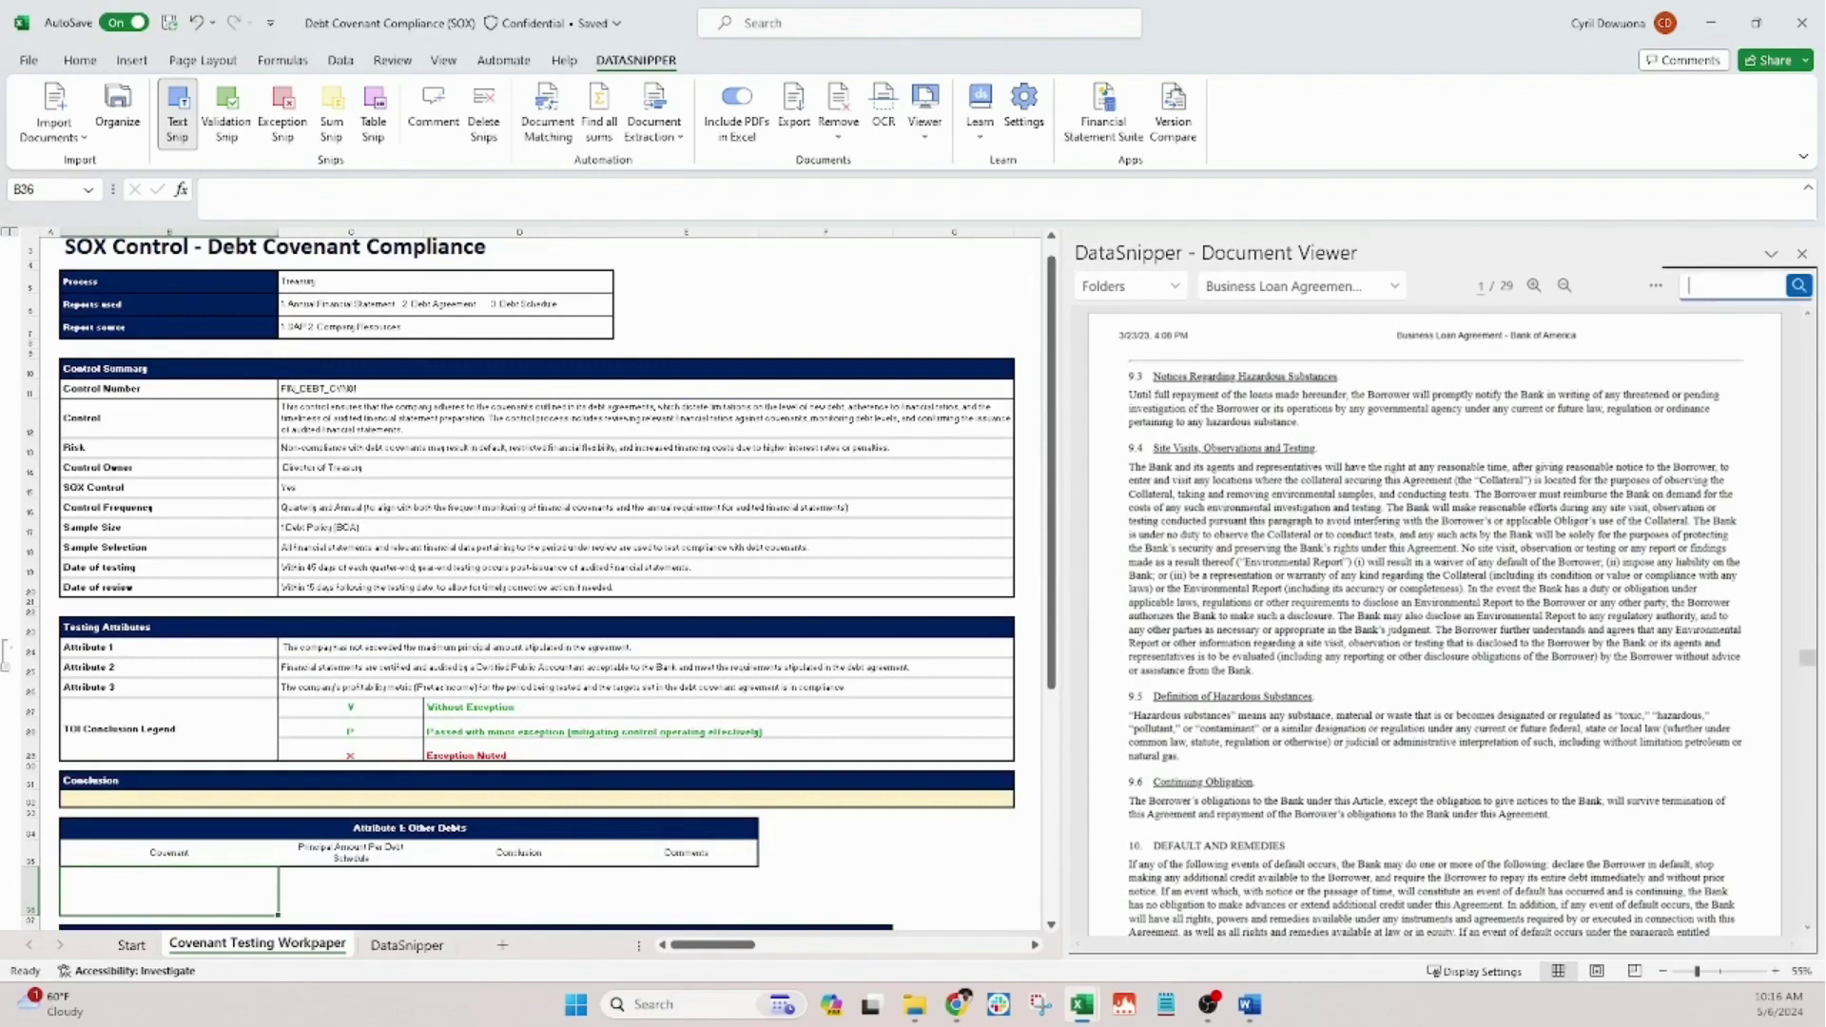
text(other debts)
key(Return)
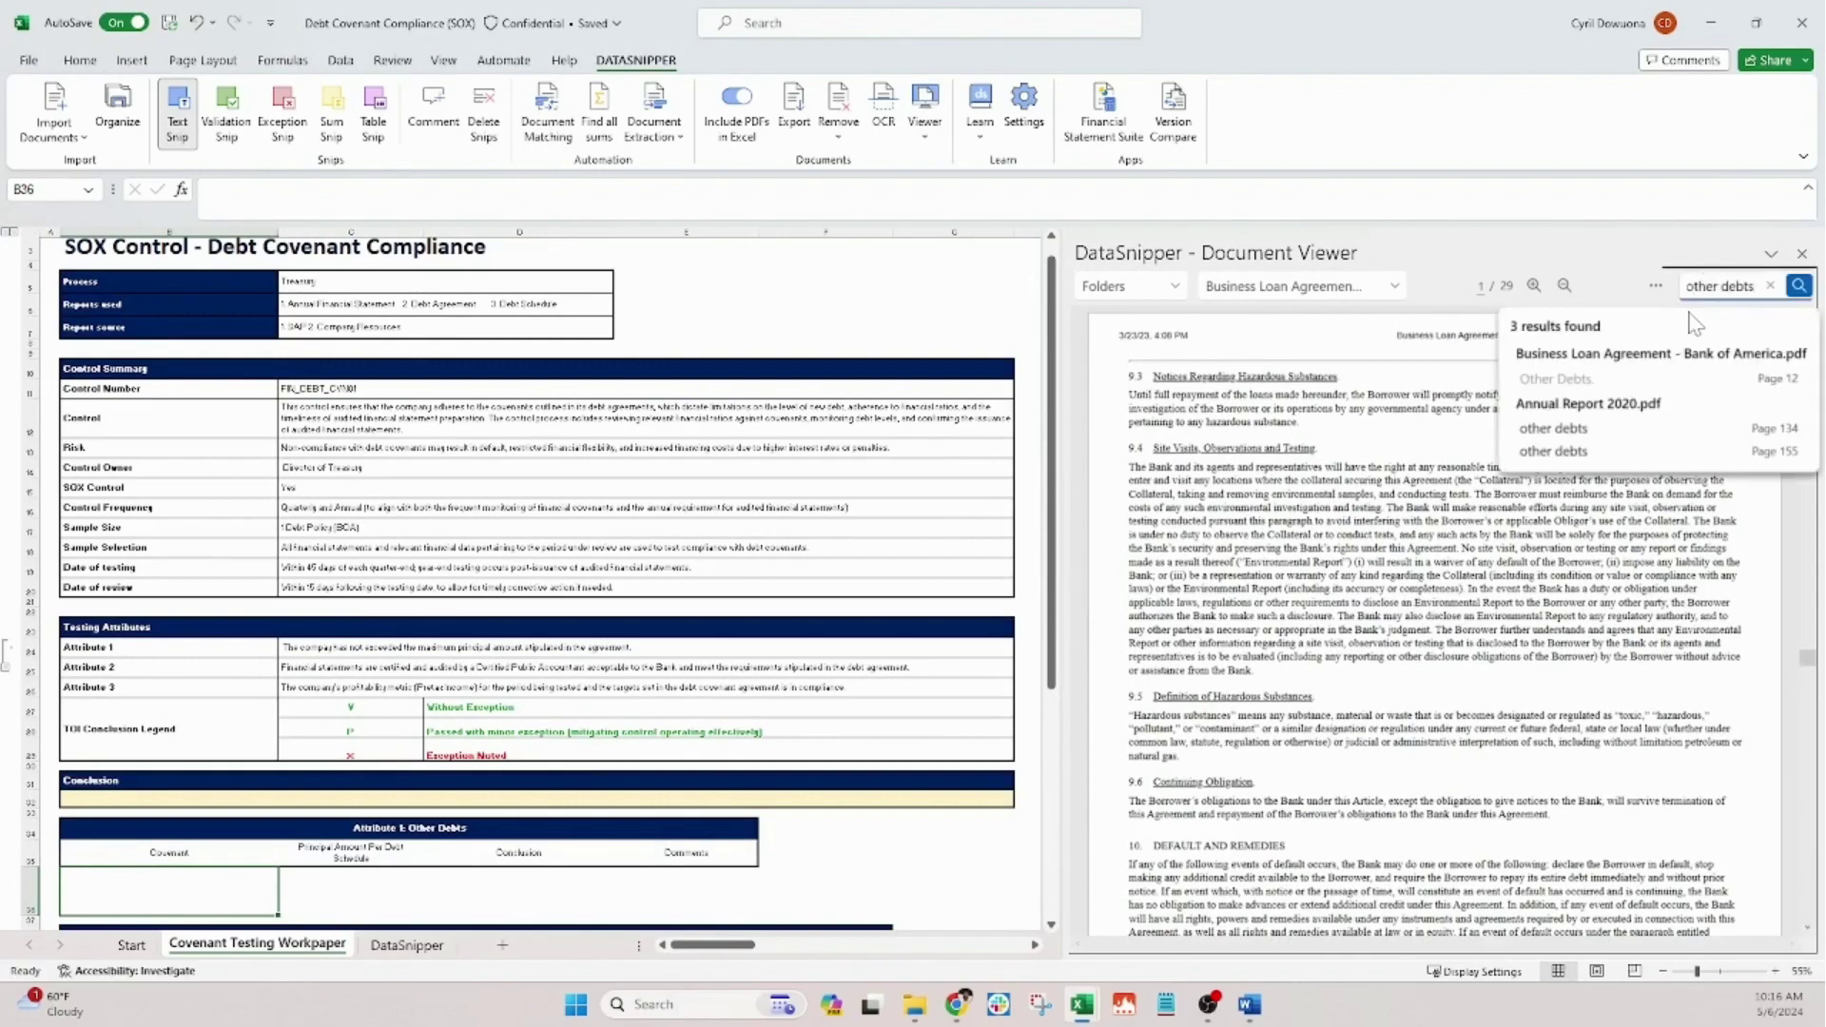
click(1647, 383)
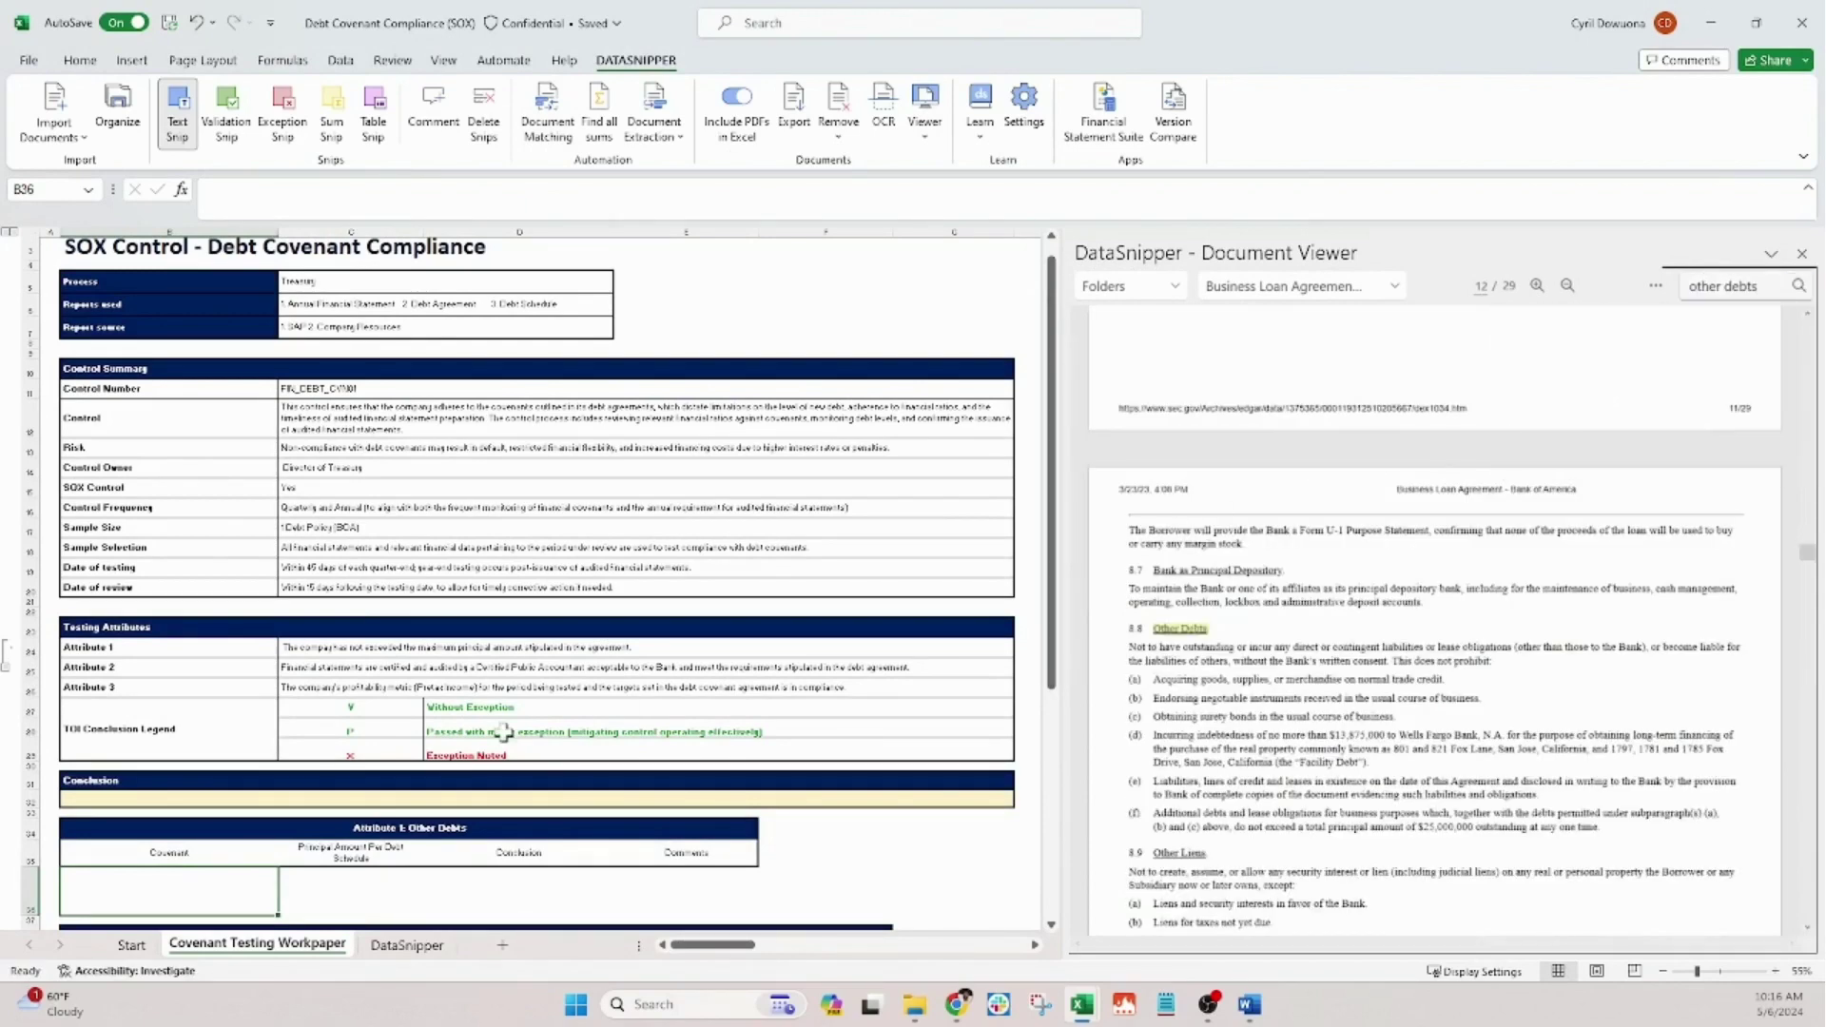
Text-snip the 8.8 "Other Debts" heading and clause (f) on the $25,000,000 limit into the Attribute 1 Covenant cell.
drag(1150, 620, 1211, 636)
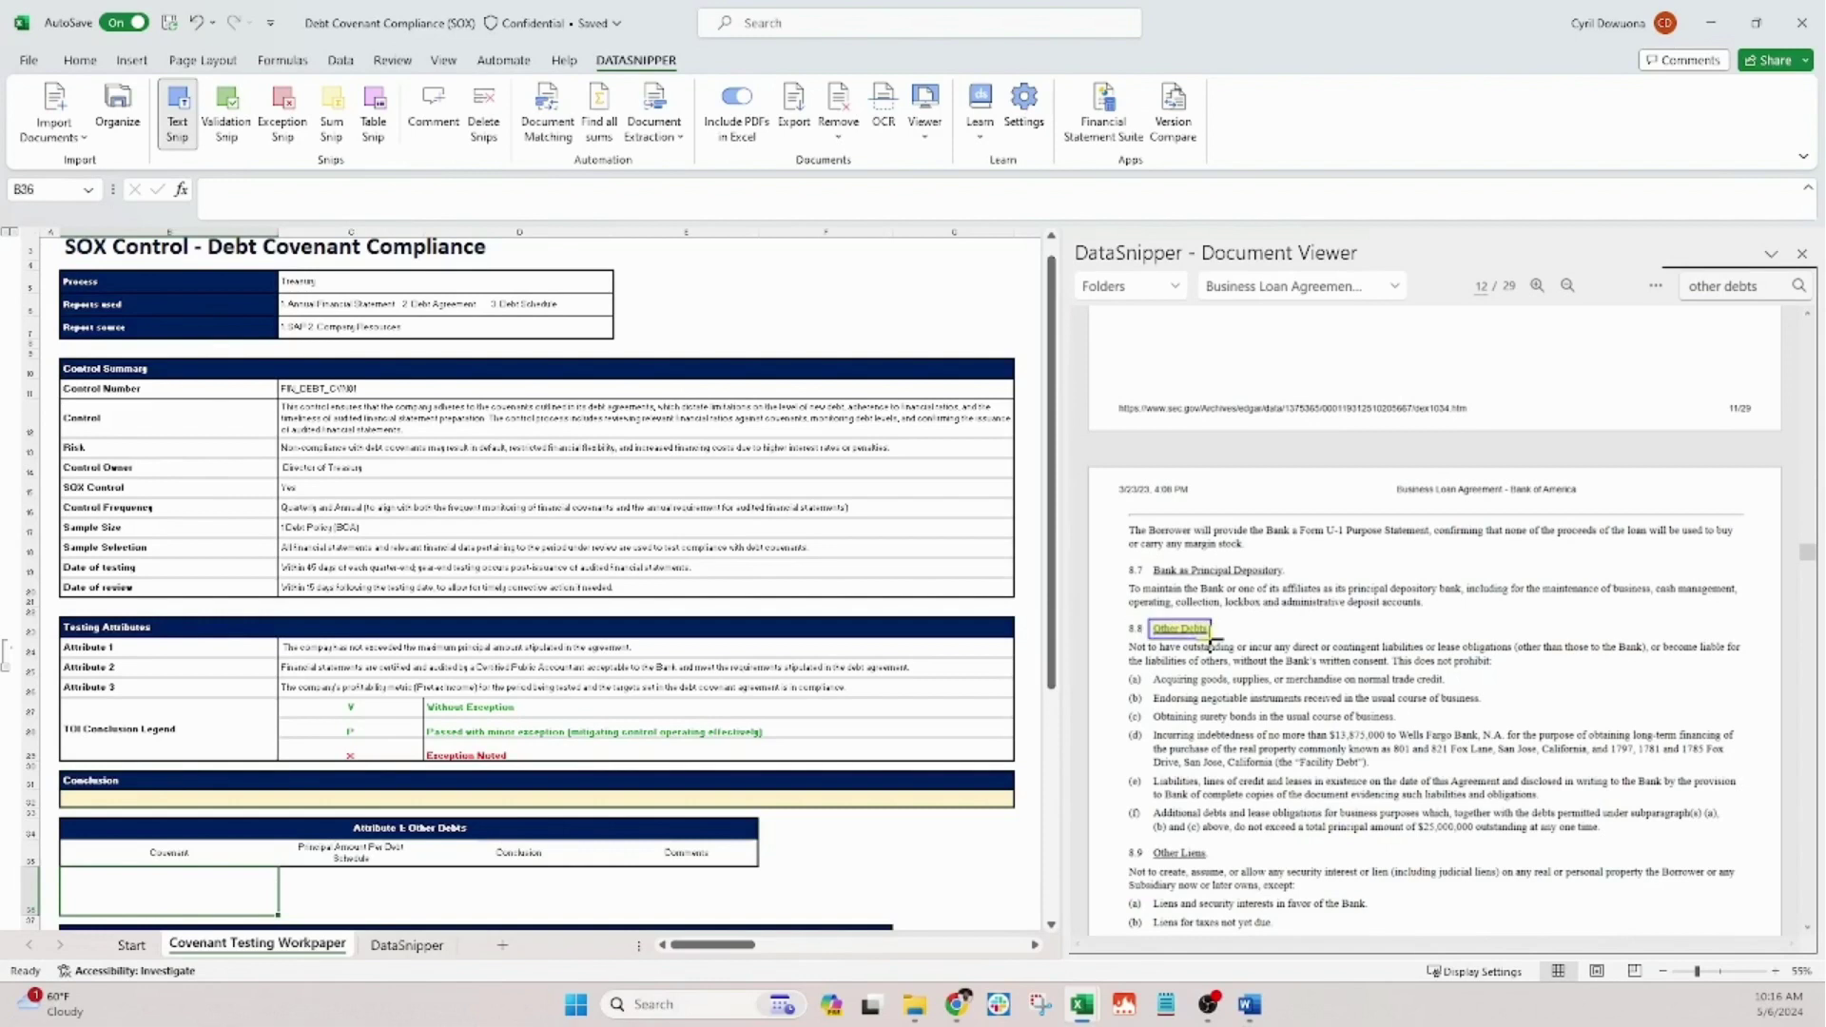
scroll(1223, 655, down, 1)
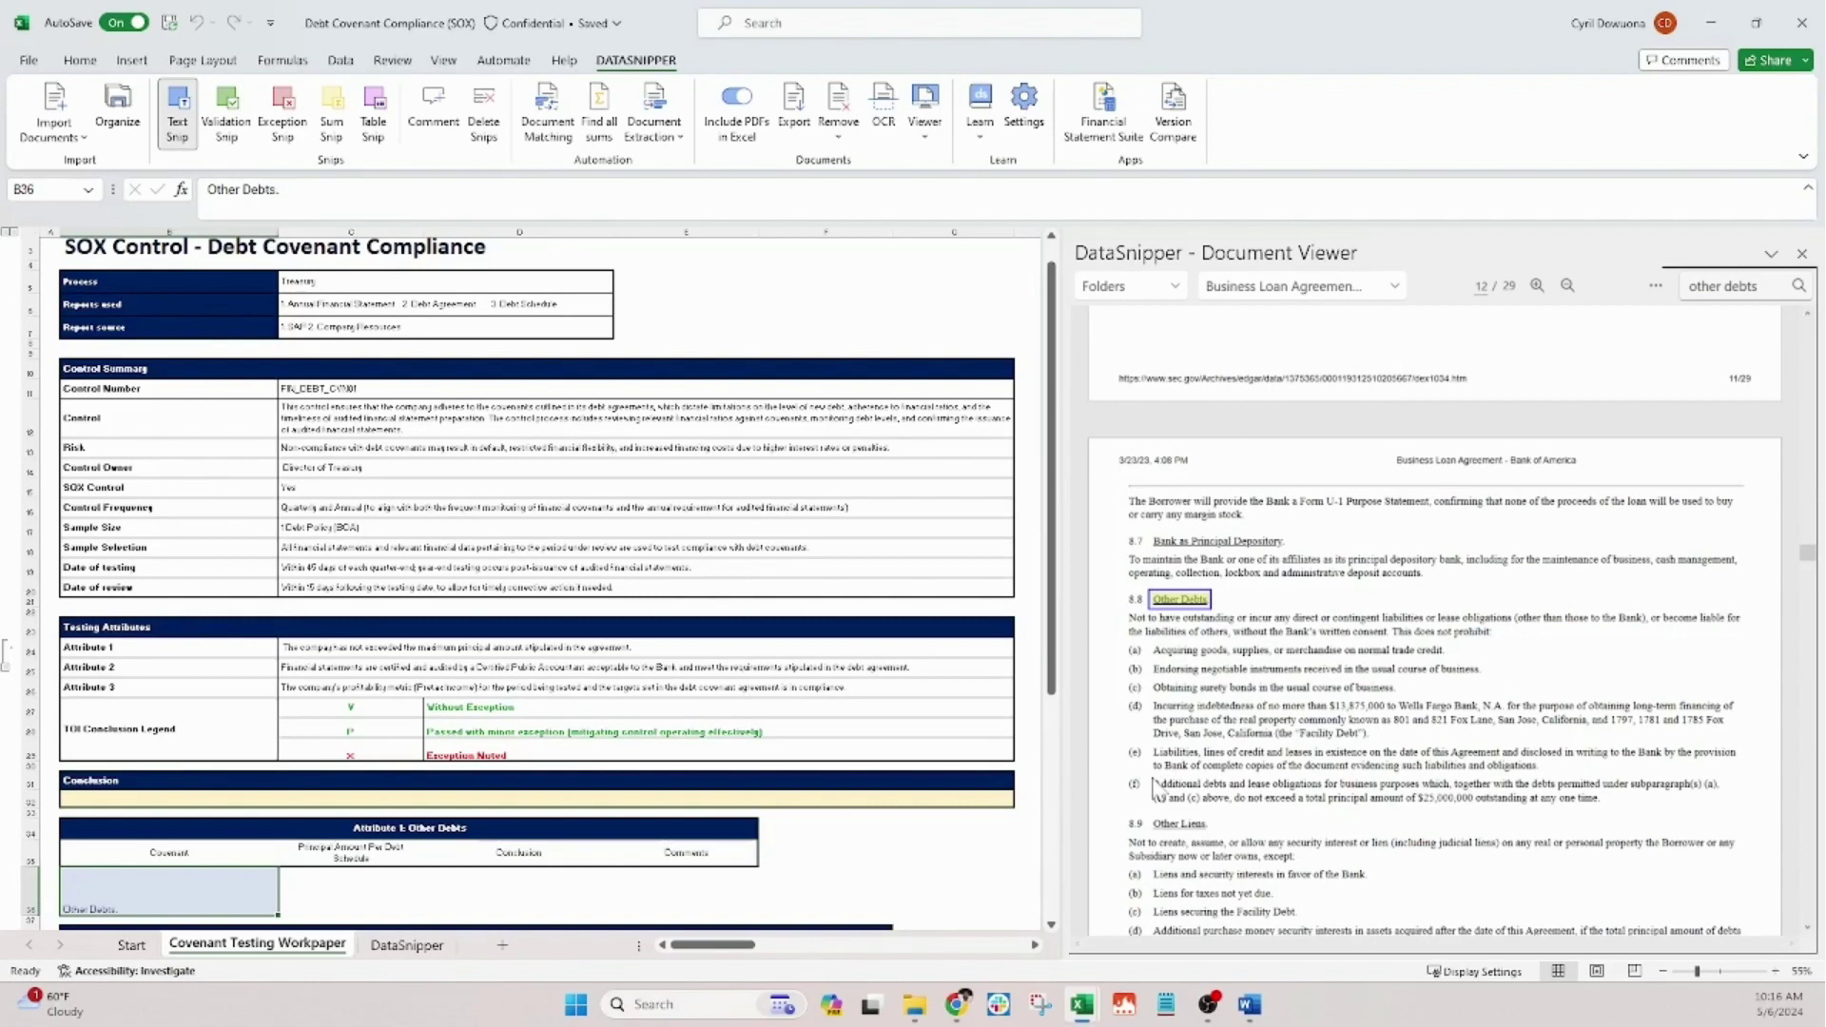
drag(1153, 776, 1729, 820)
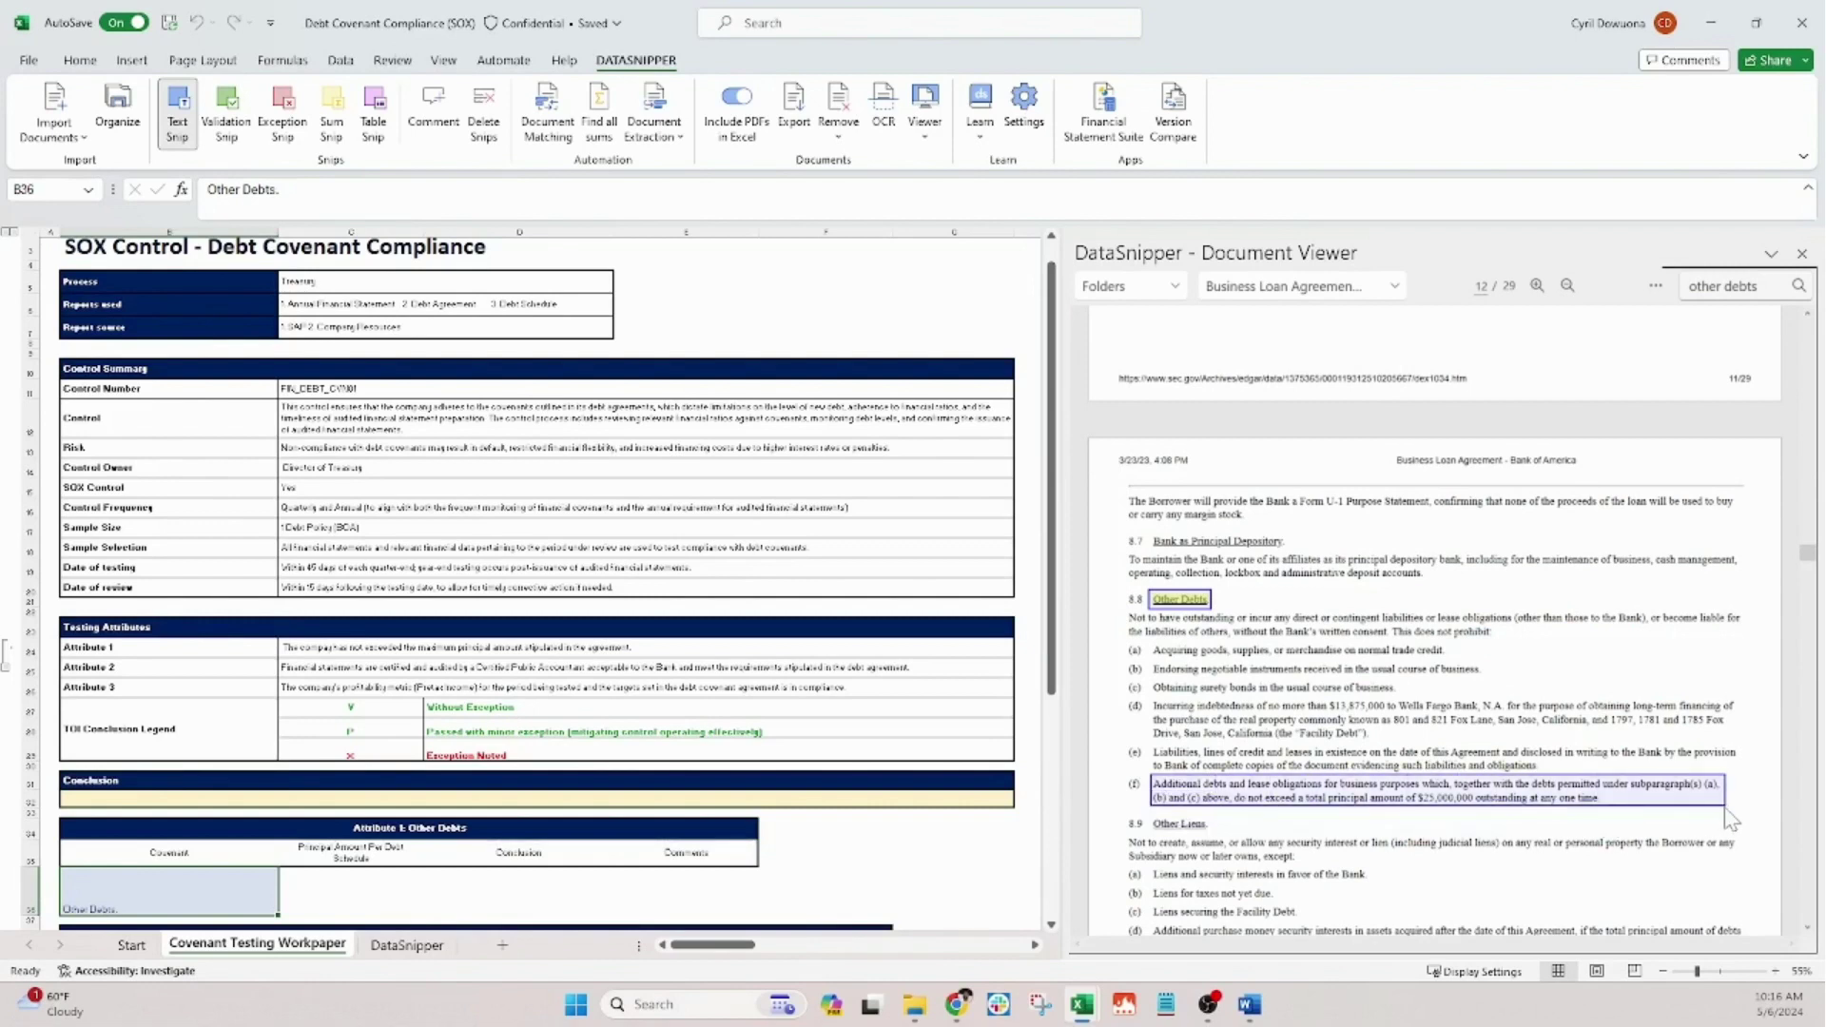
Wrap the text in the Attribute 1 Covenant cell and increase the row height to fit the whole clause.
click(80, 61)
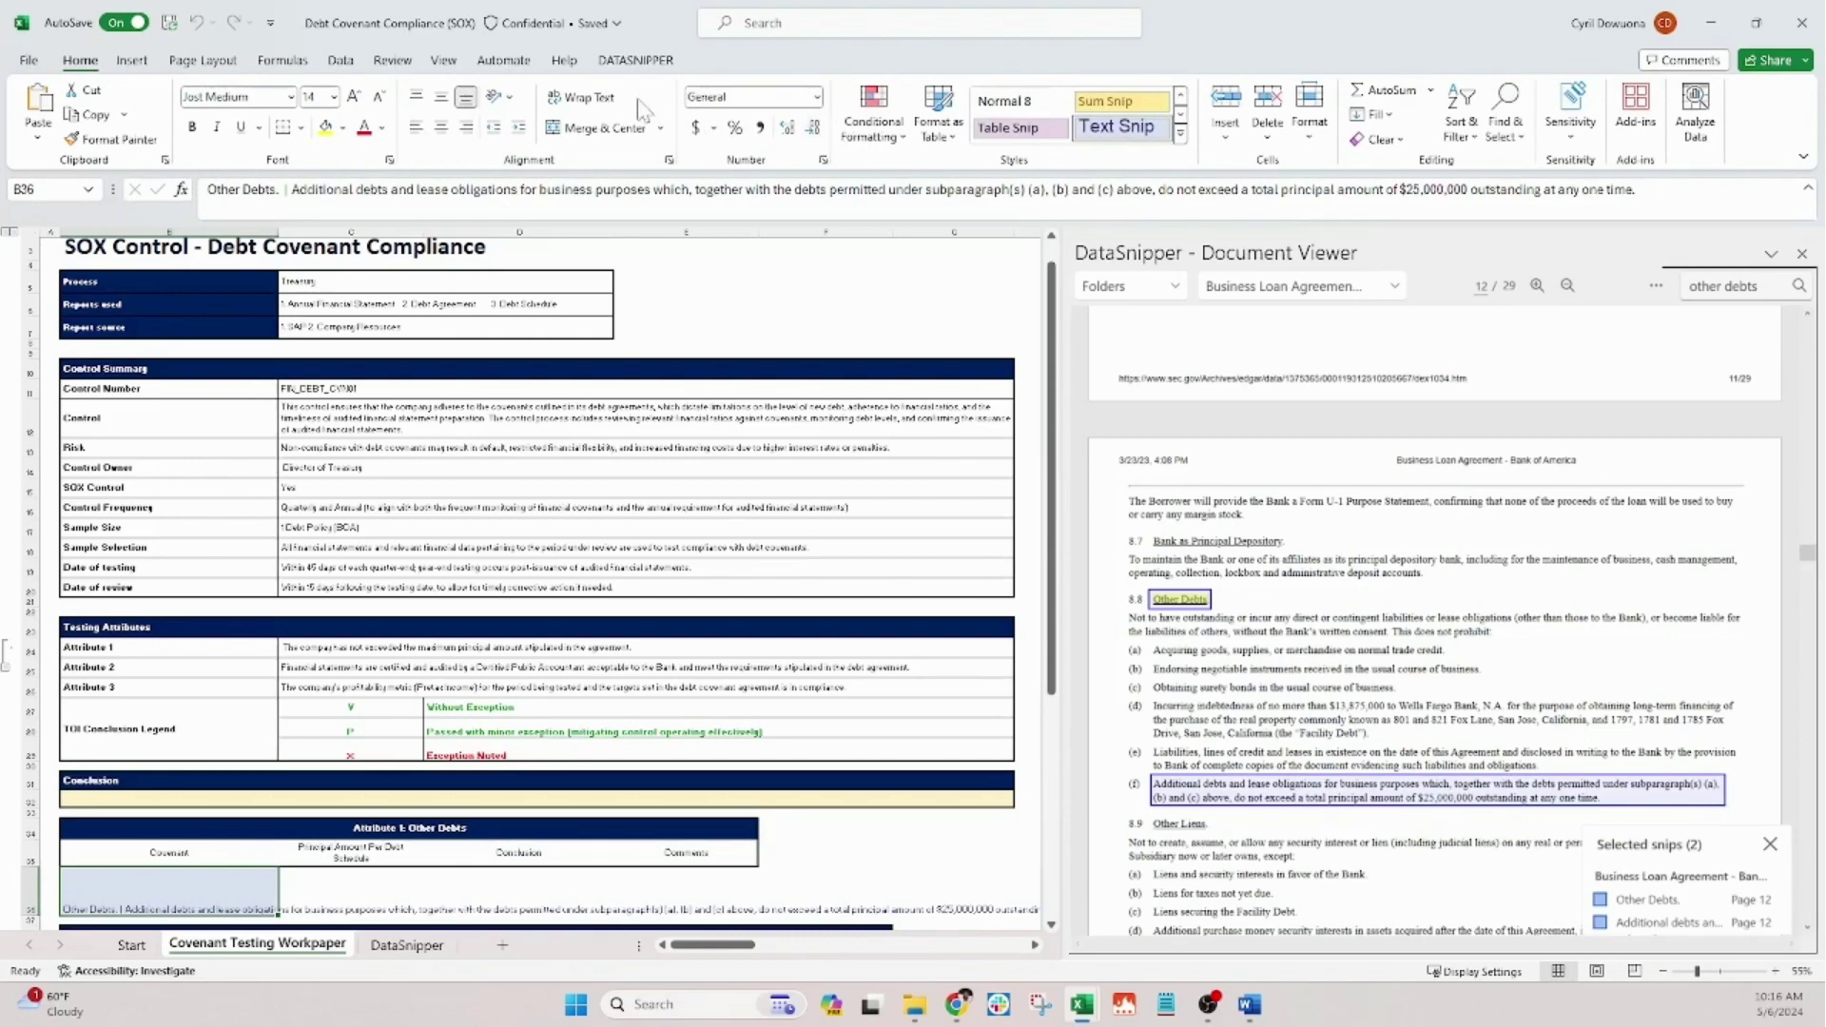
click(583, 98)
scroll(257, 737, down, 1)
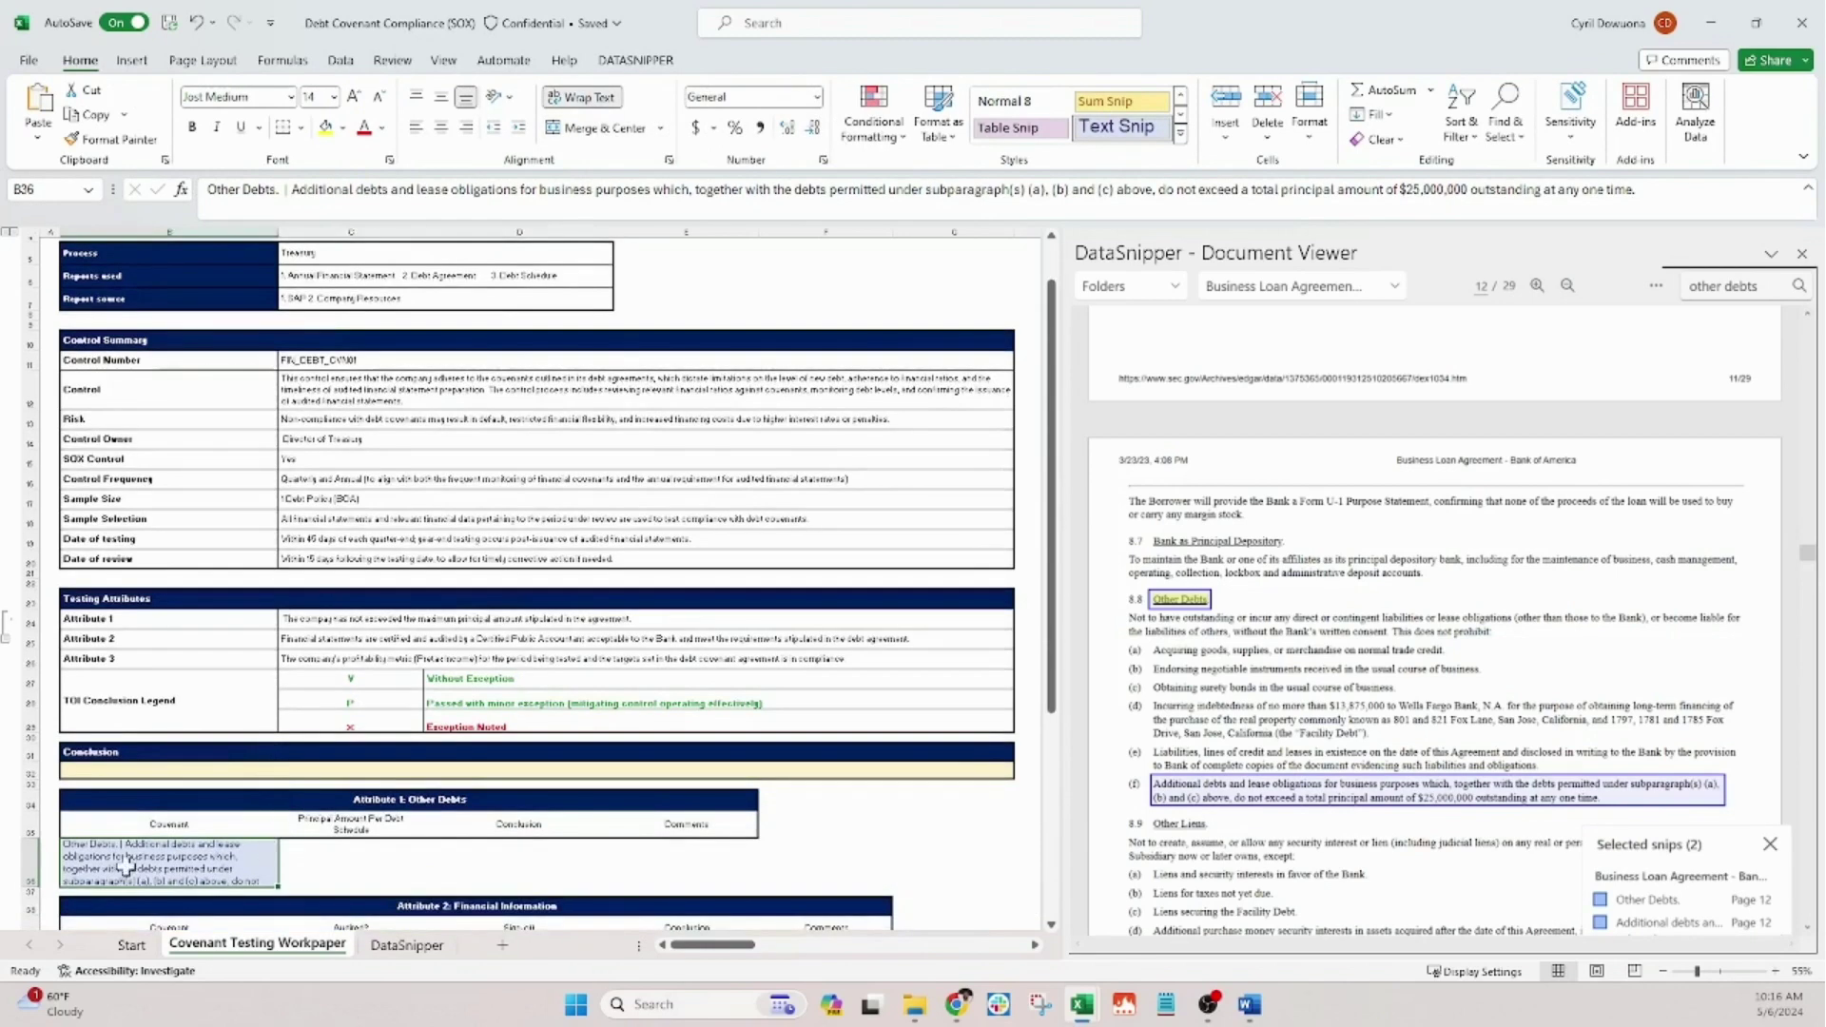
drag(32, 886, 32, 913)
Sum-snip the closing balances, except Bank of America's, from Ayden Debt Schedule.pdf into the Attribute 1 principal amount cell.
click(331, 874)
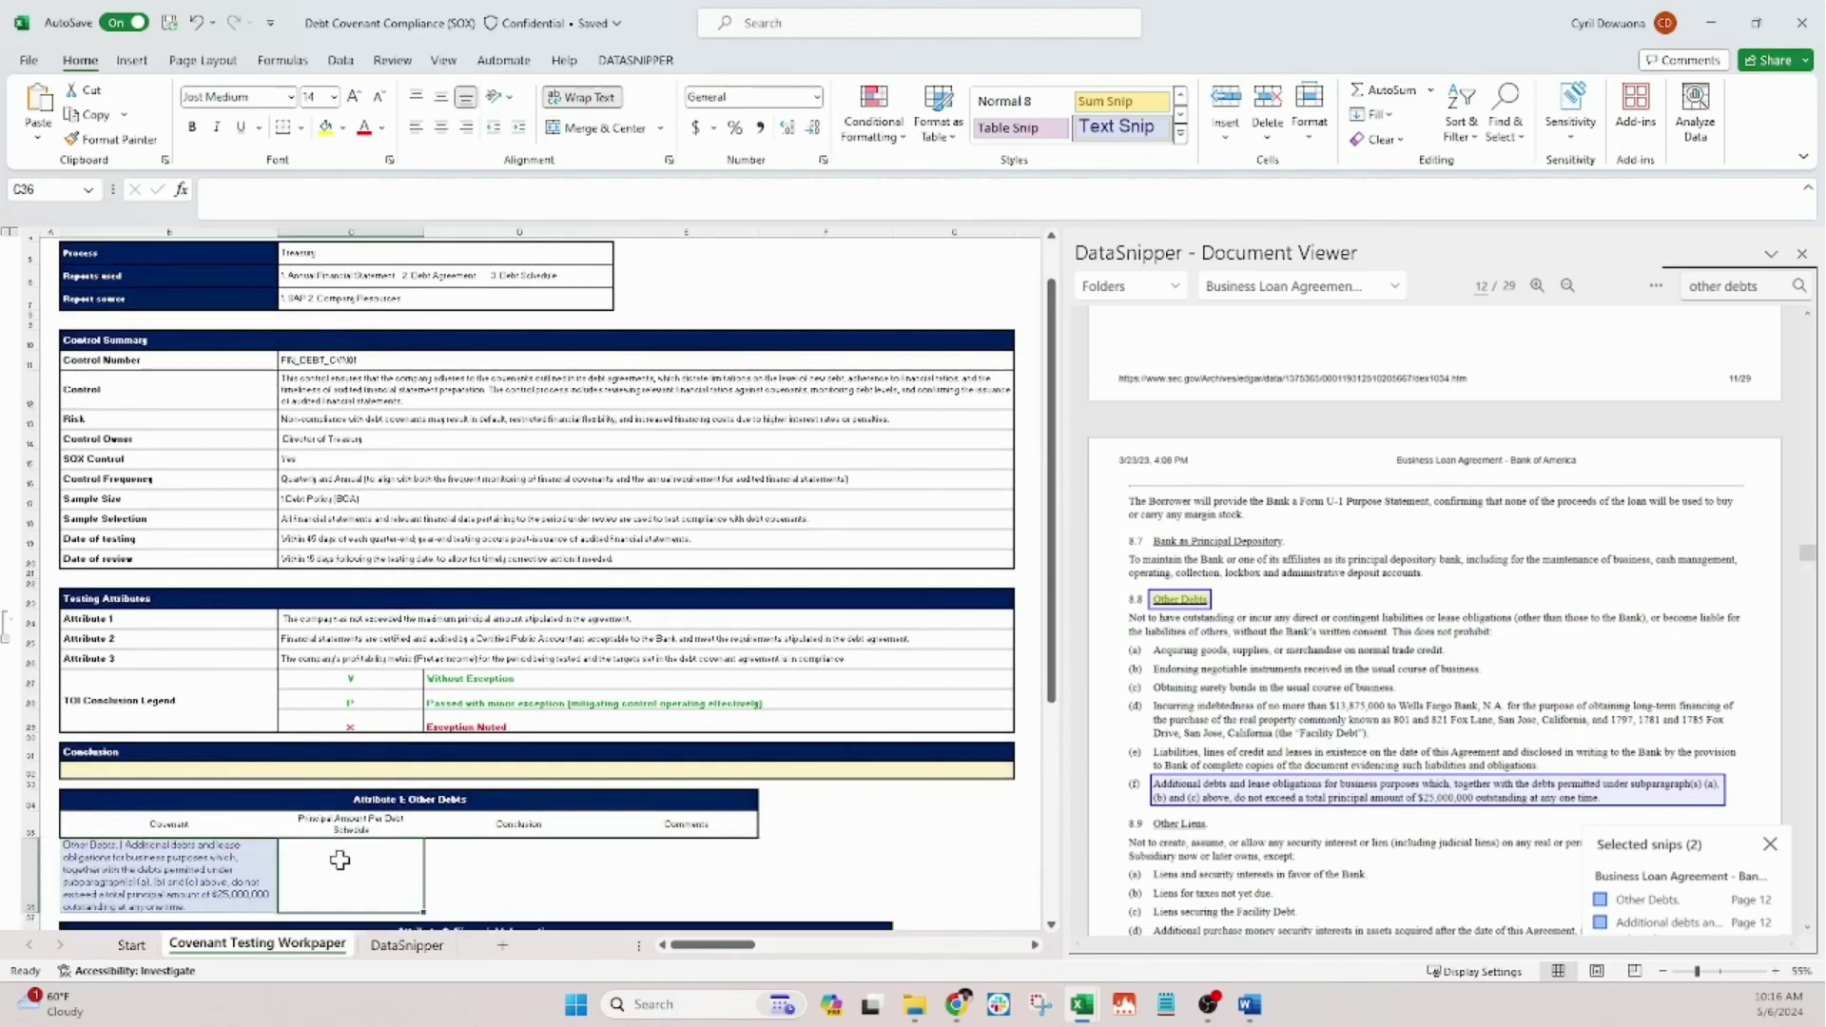
click(1385, 285)
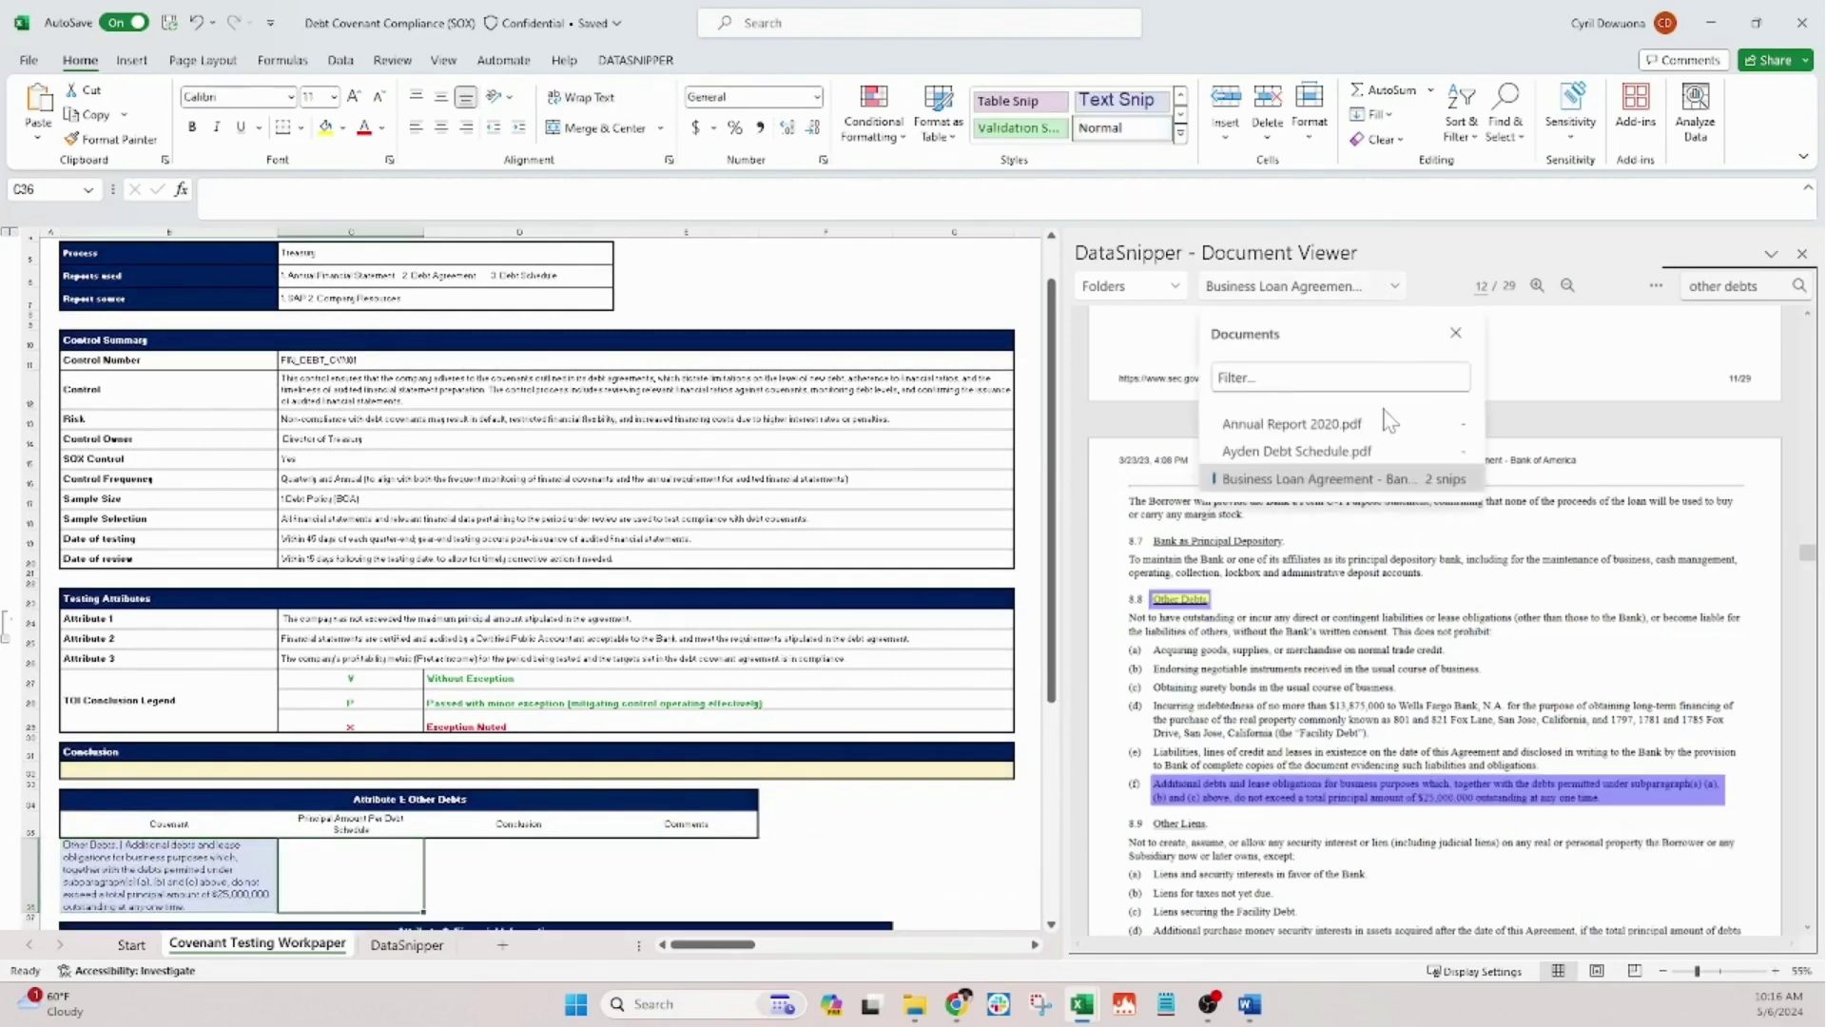
click(1351, 449)
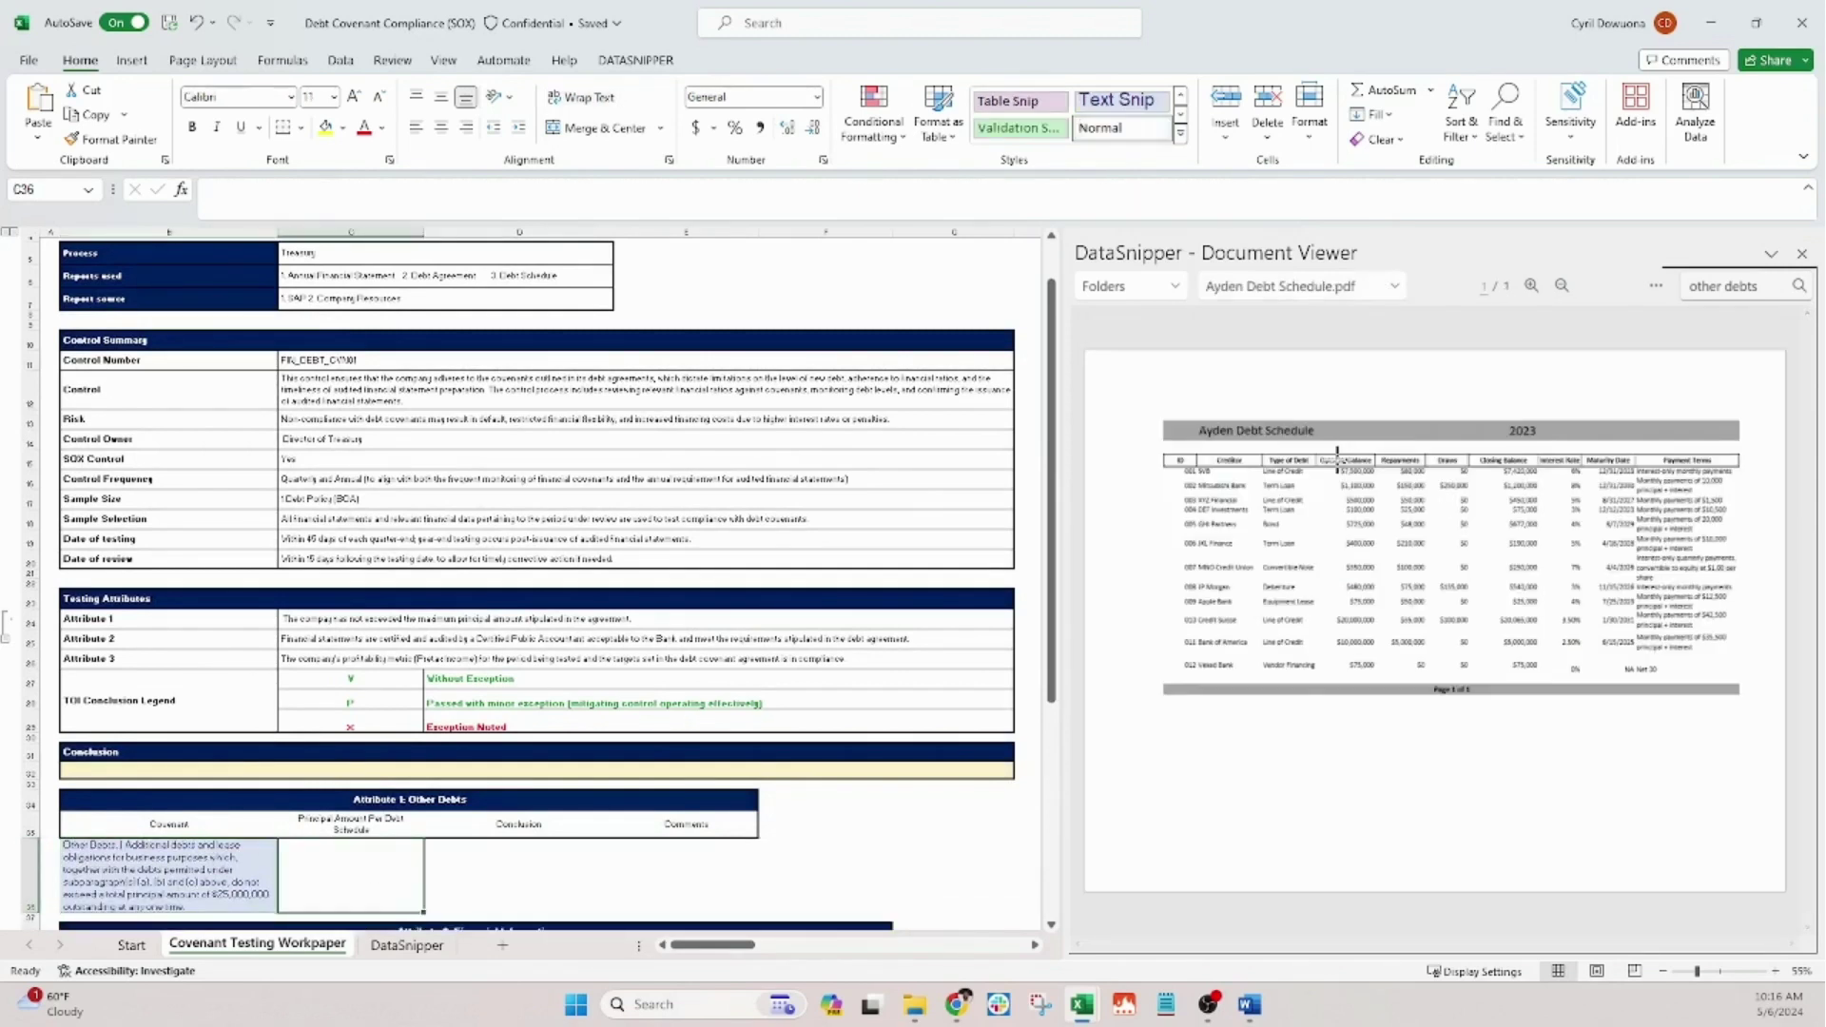
click(636, 60)
click(331, 114)
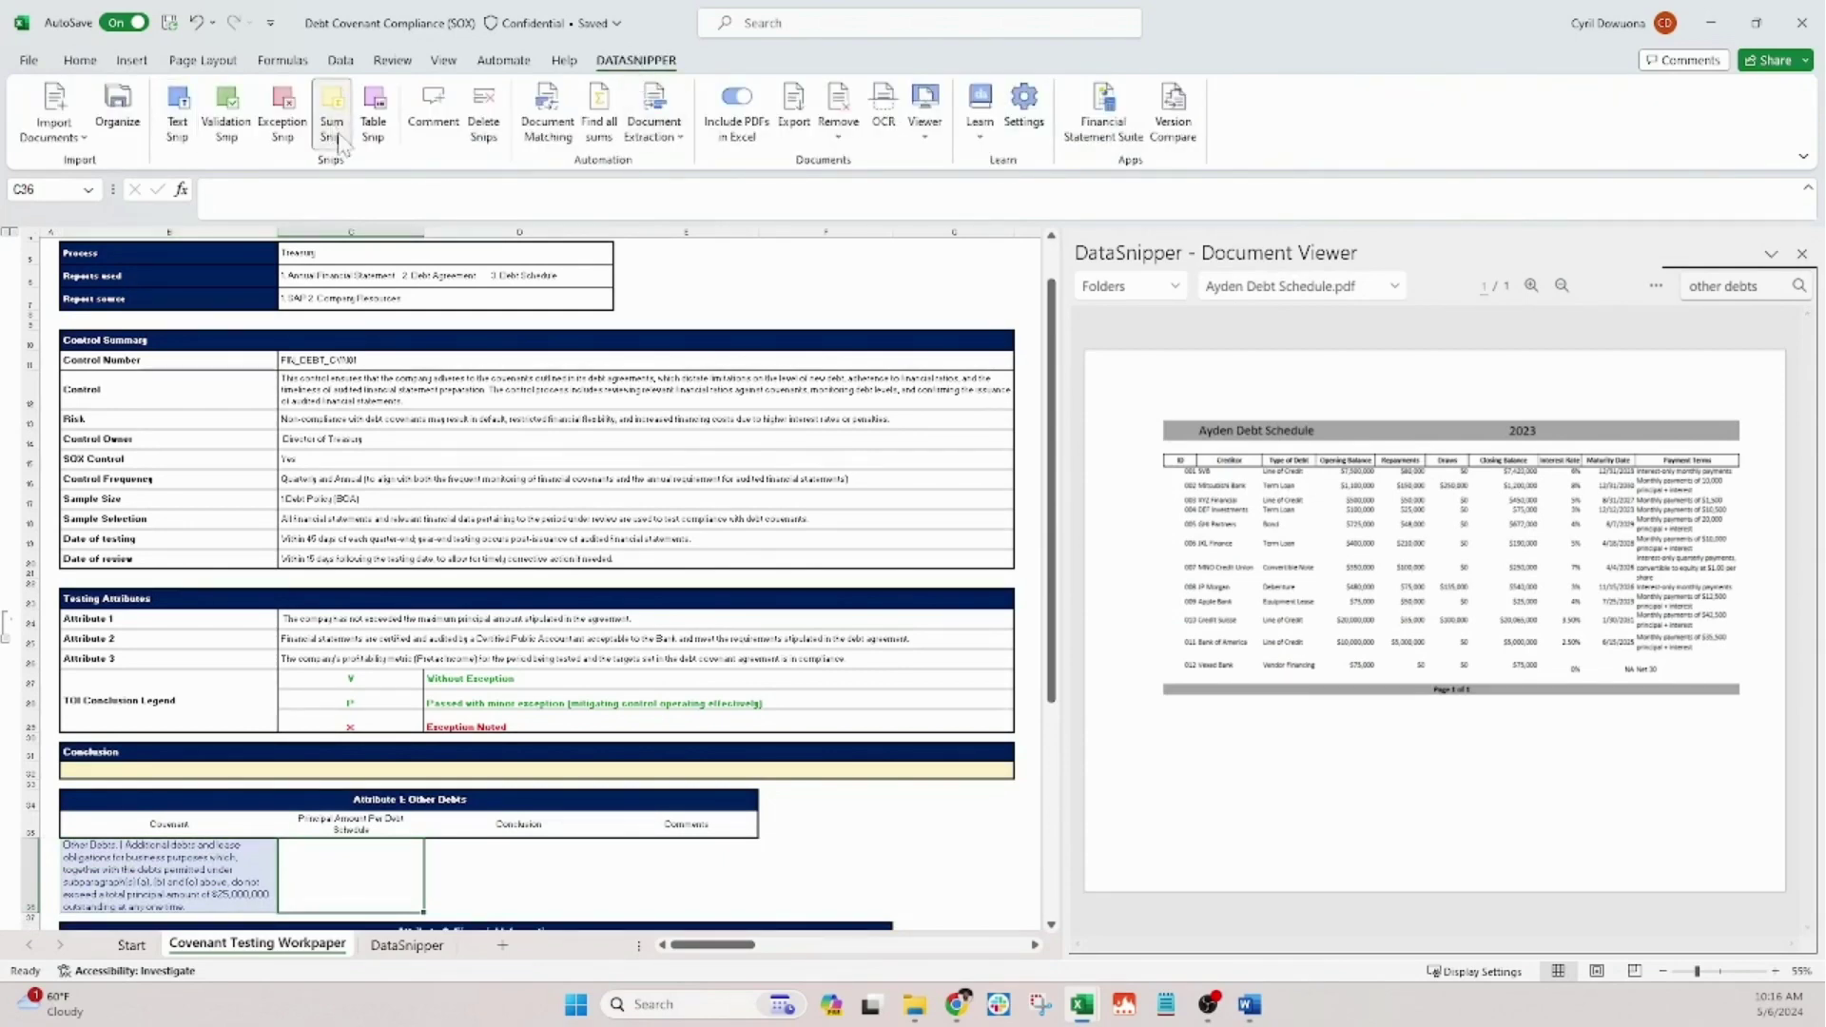
scroll(357, 486, down, 1)
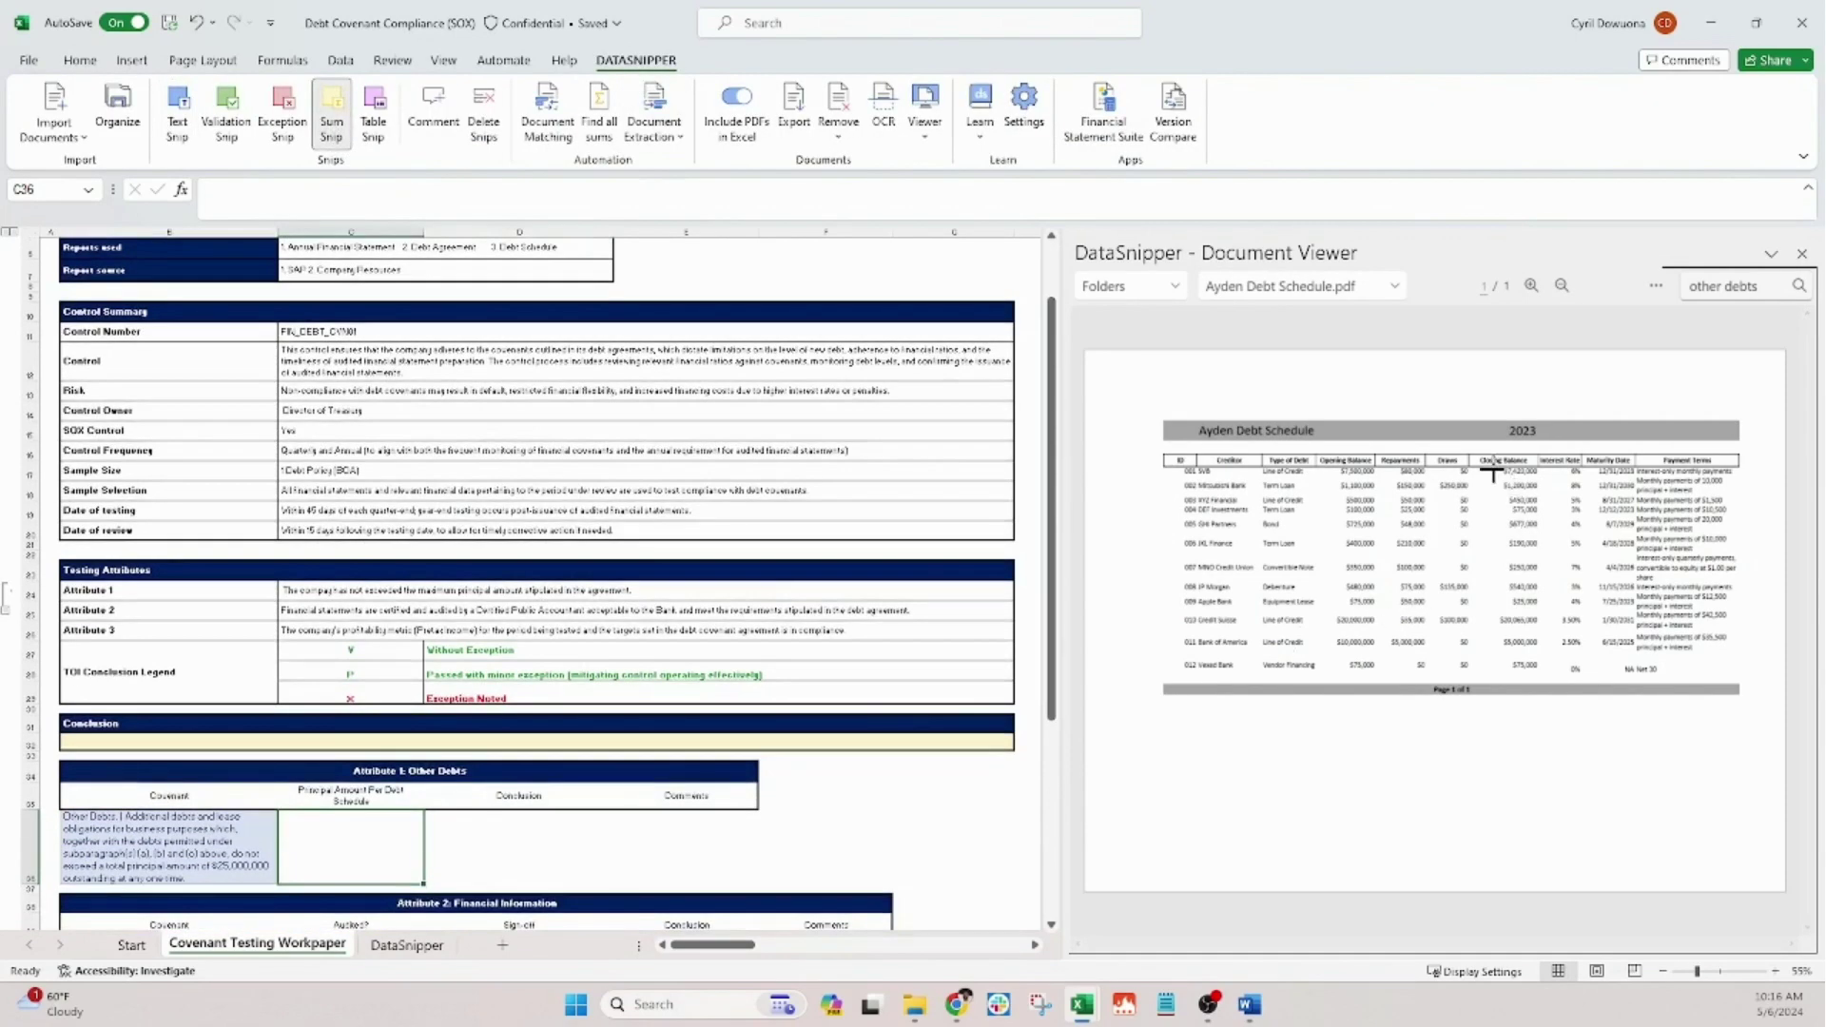
drag(1494, 466, 1500, 658)
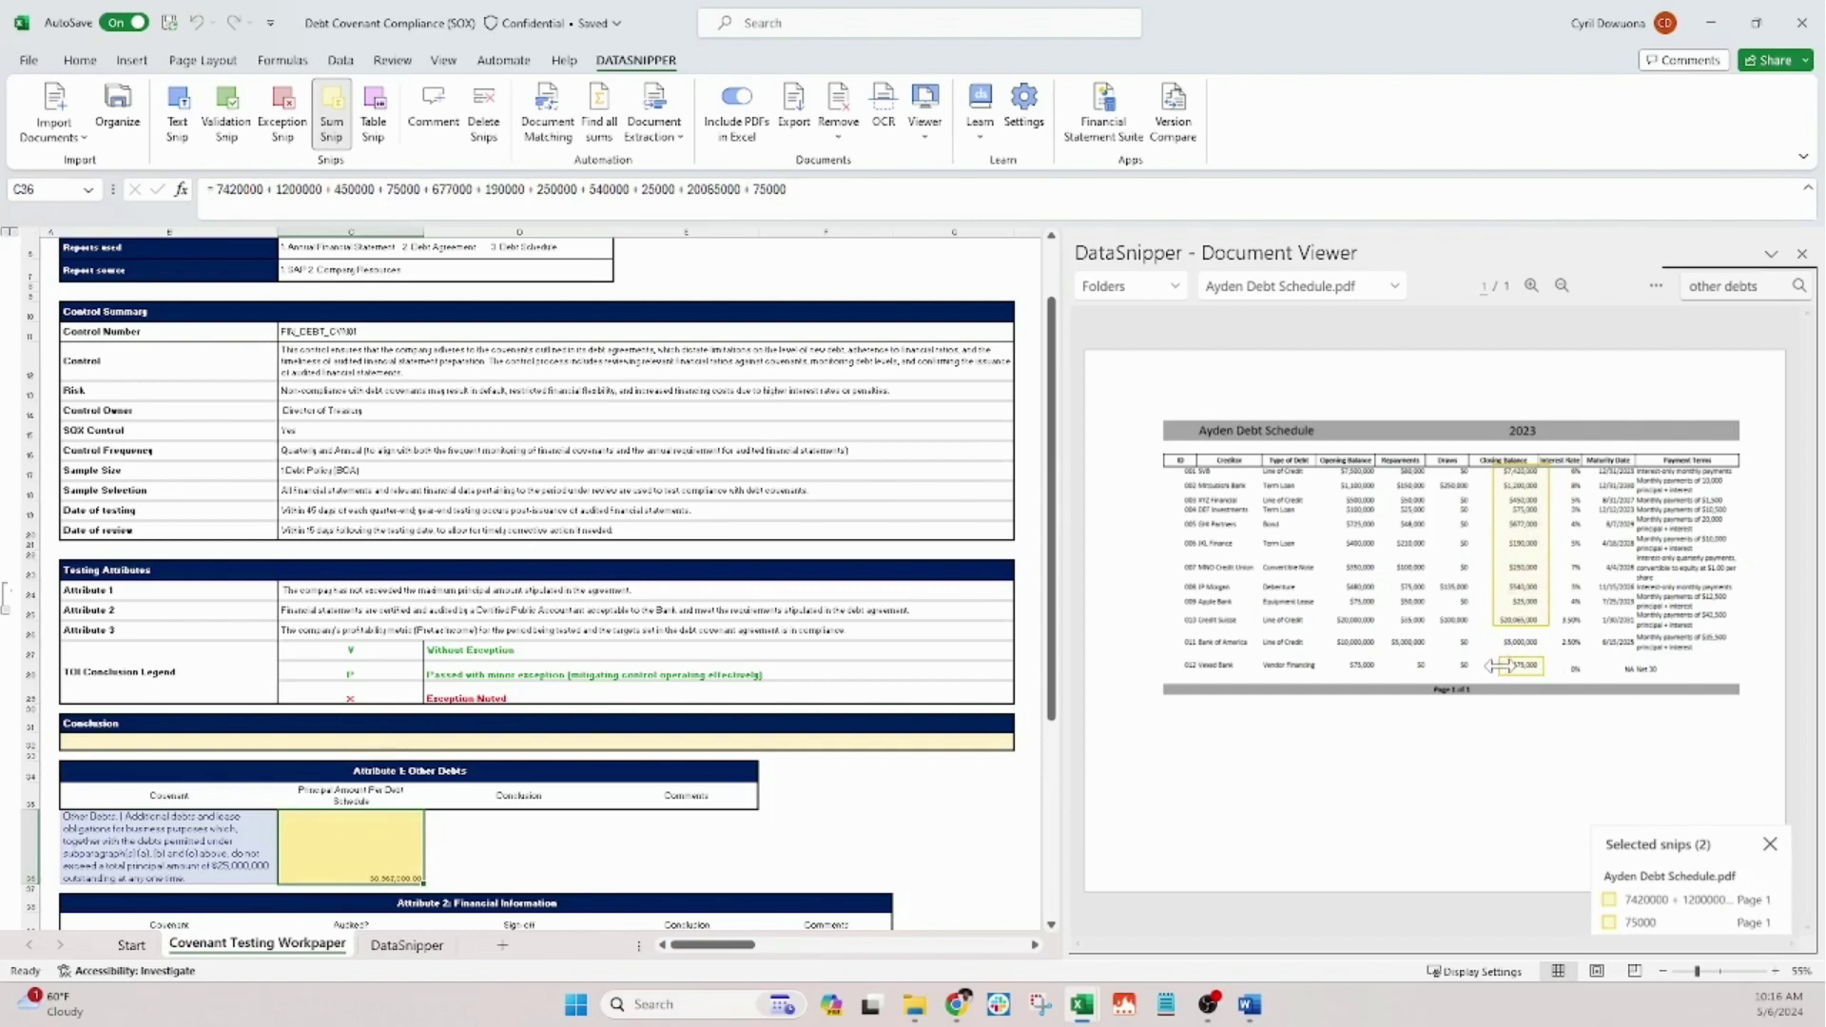
Mark the Attribute 1 Conclusion cell with an Exception Snip over the "Ayden Debt Schedule" title.
click(505, 845)
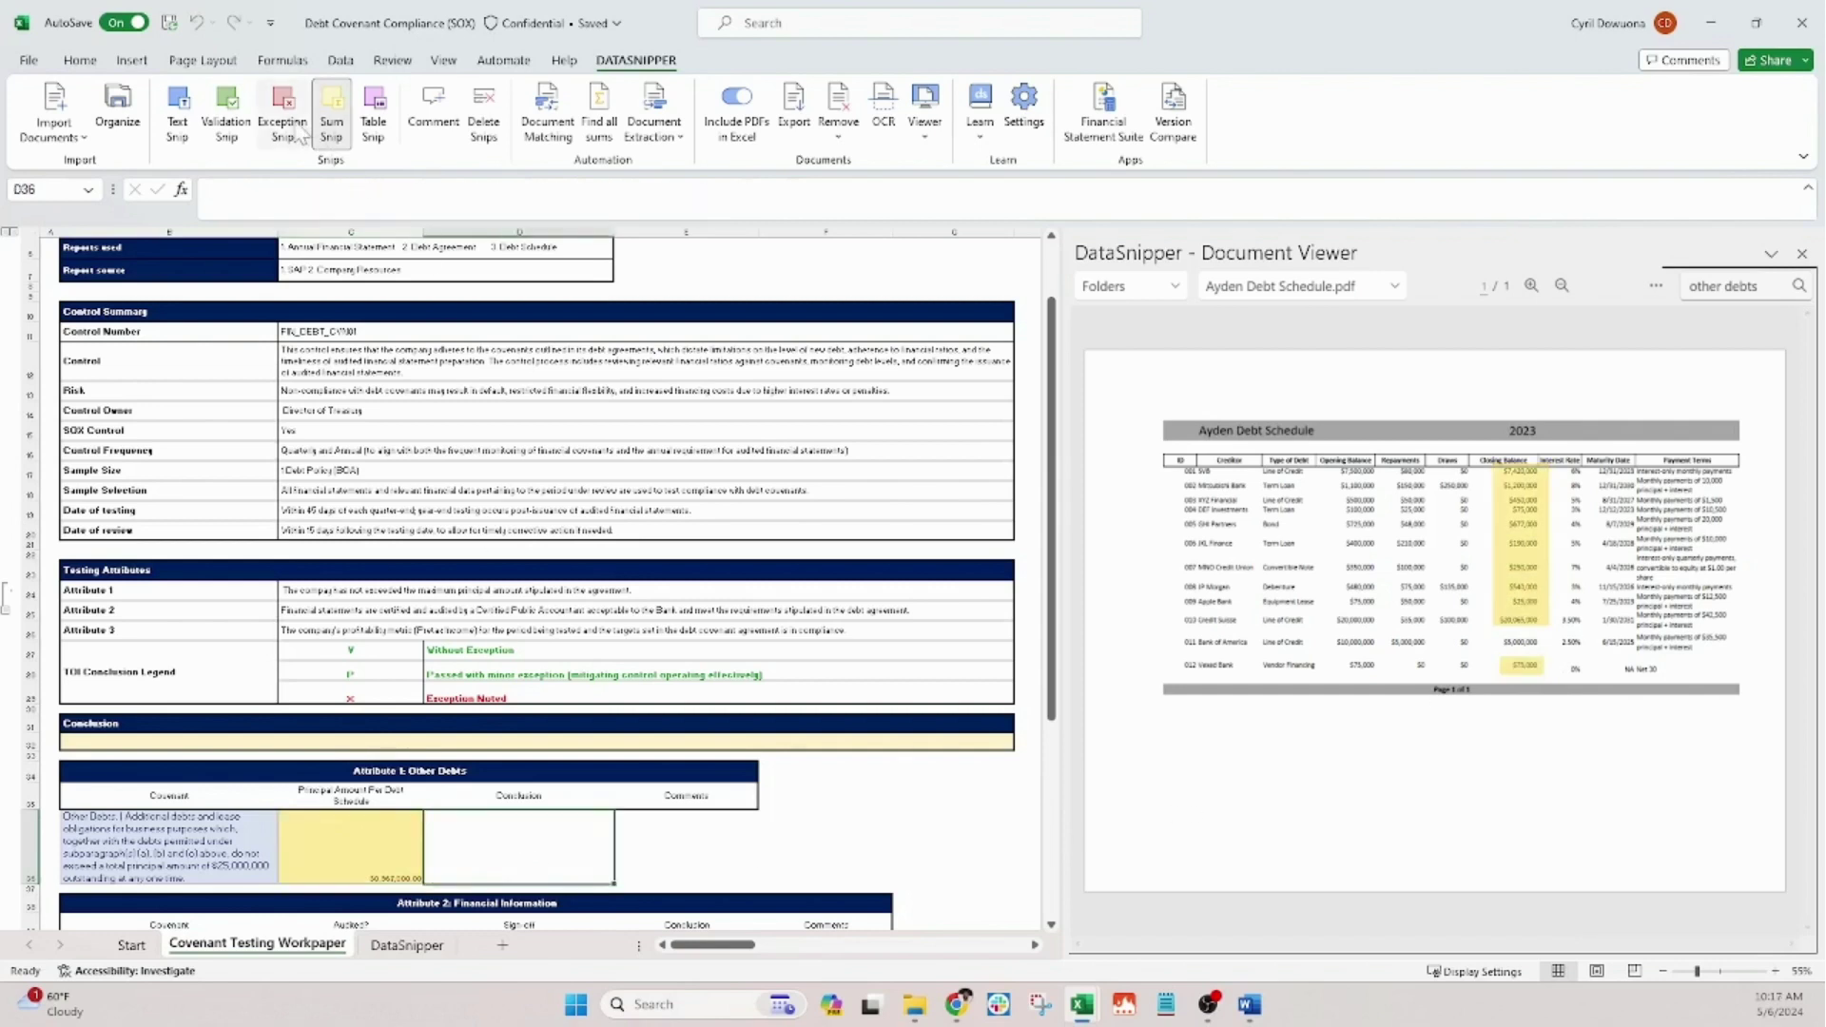
click(299, 135)
drag(1185, 412, 1338, 459)
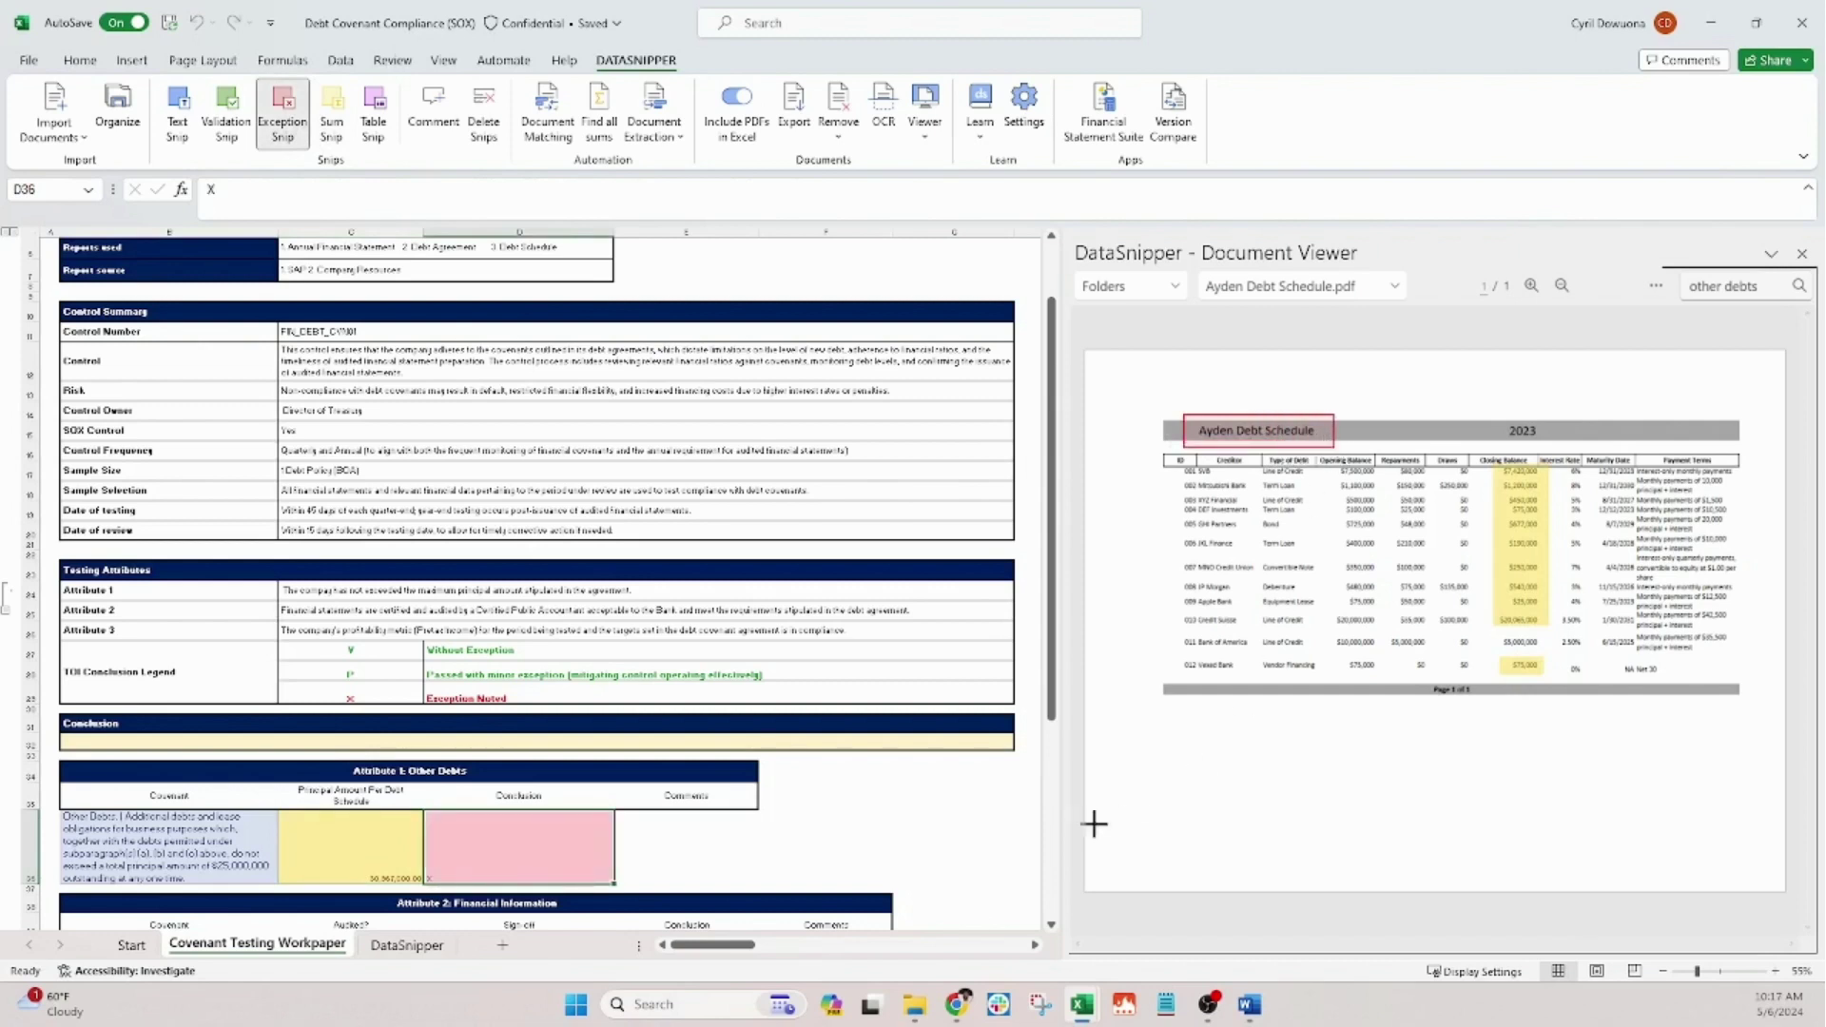
Enter the Attribute 1 comment "Reviewed the Debt Schedule and confirmed the total additional debt is not within the permitted limit as per covenant terms. Exception noted".
key(alt+t)
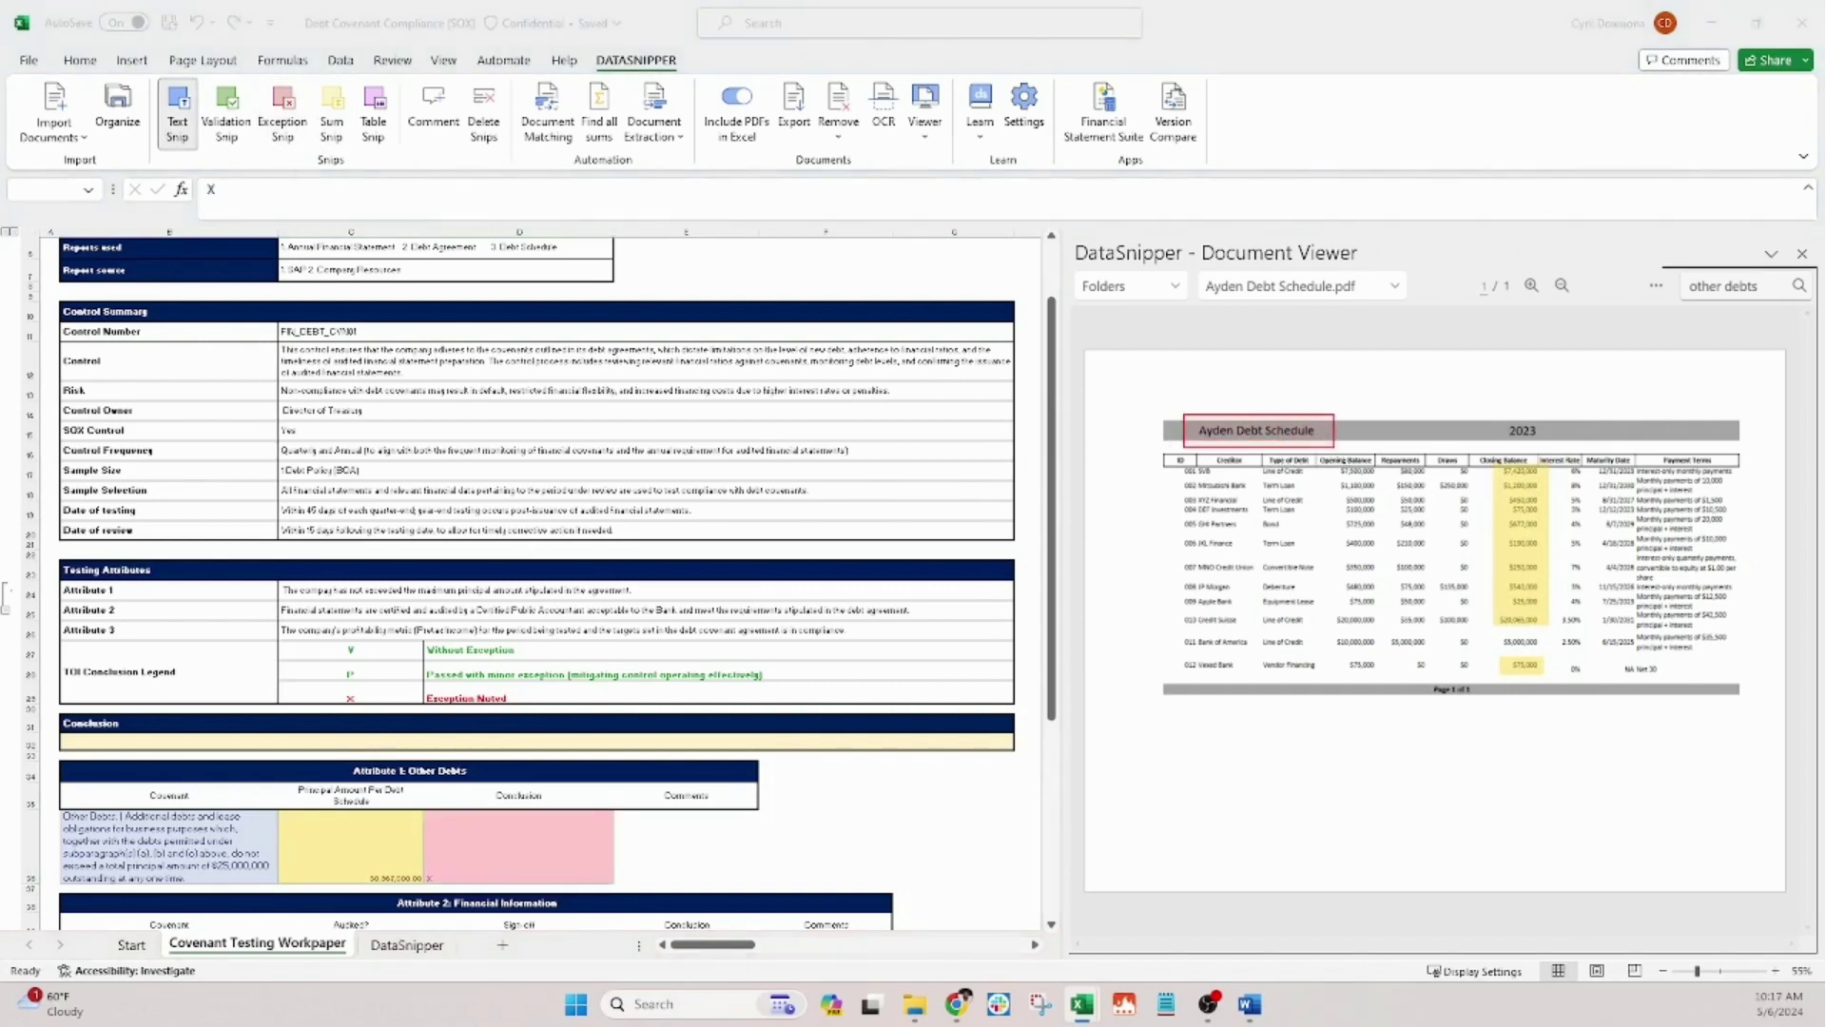
click(670, 829)
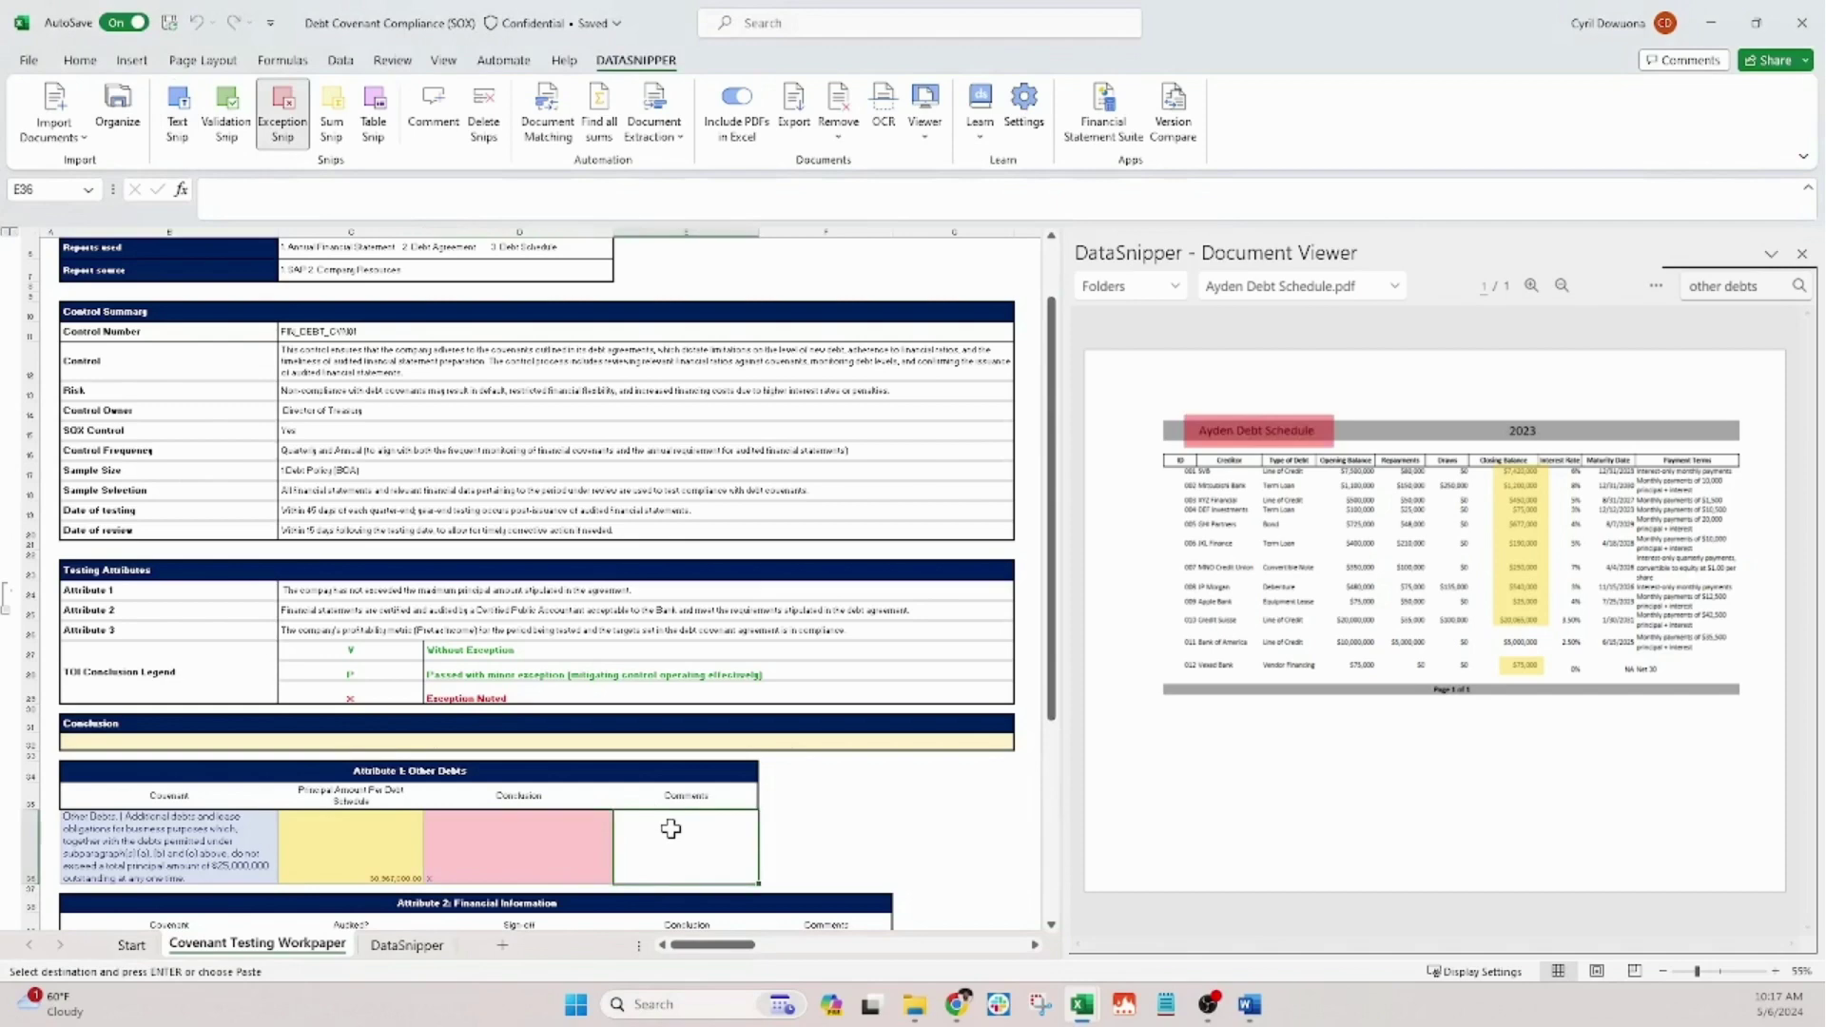
text(Reviewed the Debt Schedule and confirmed the total additional debt is not within the permitted limit as per covenant terms. Exception noted)
scroll(626, 783, down, 2)
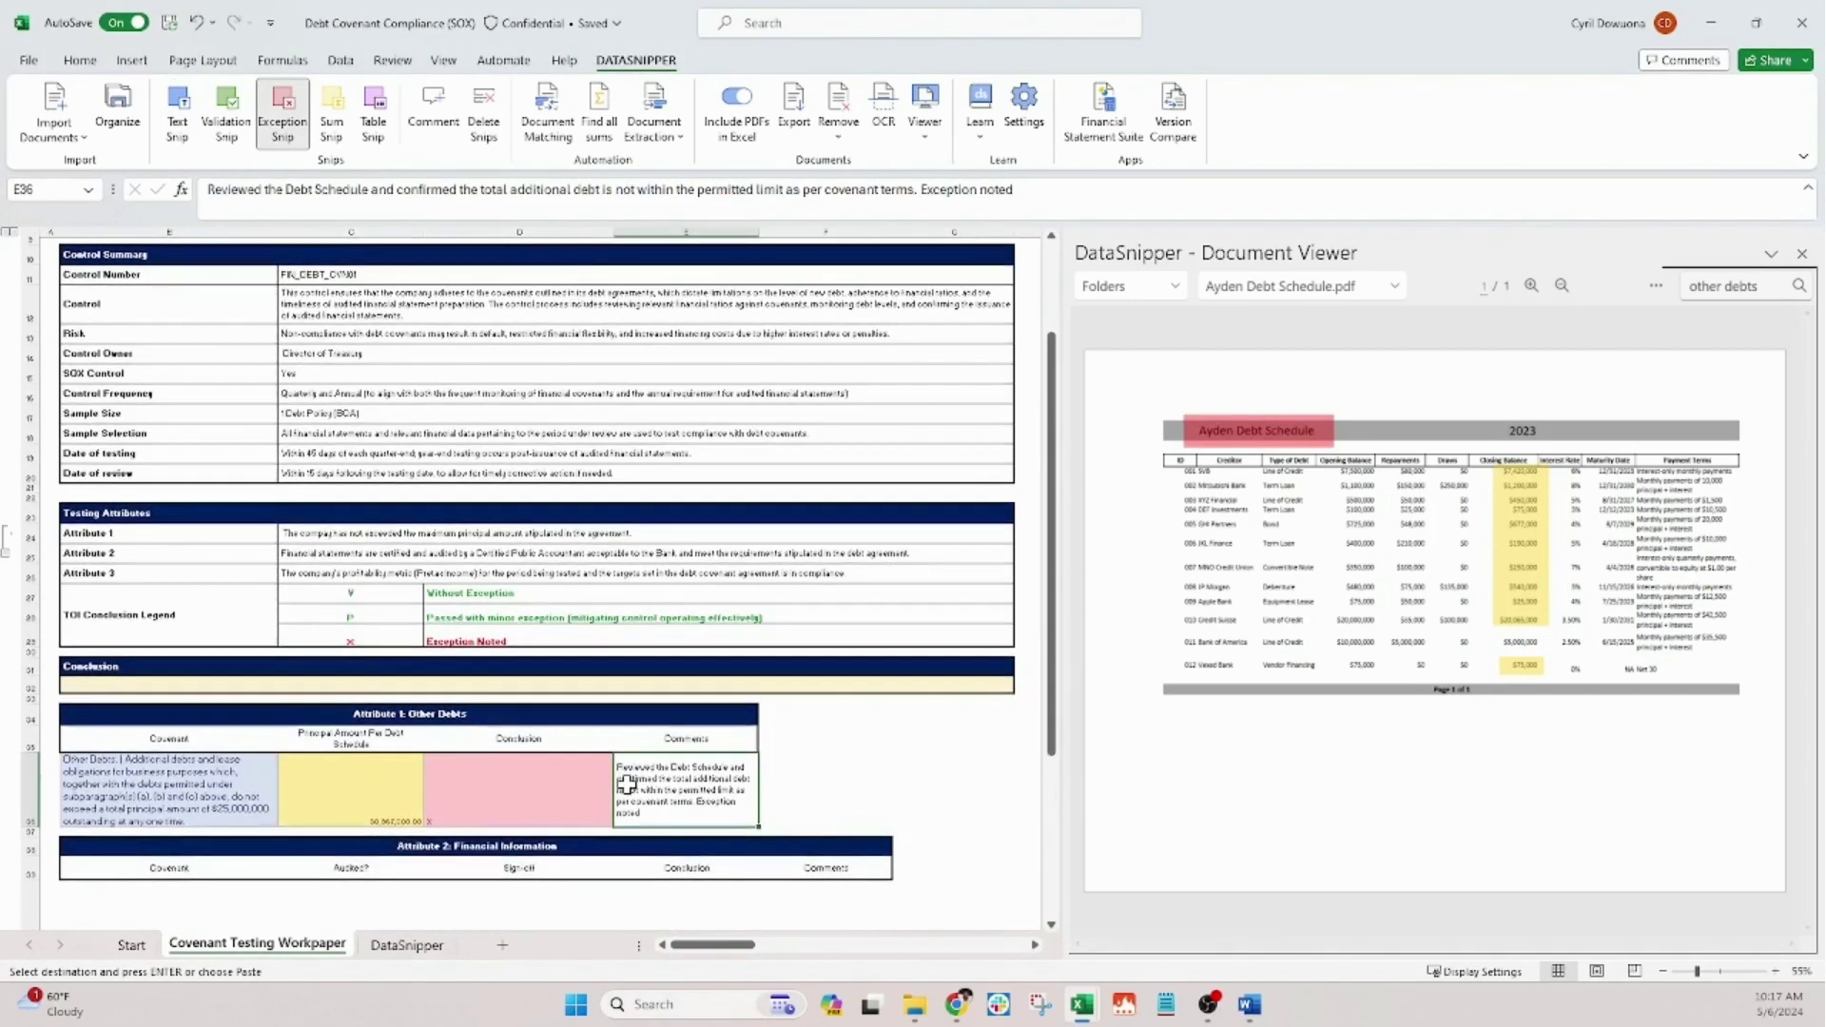
Search the imported documents for "financial information" and open the match in section 8.2 of the Business Loan Agreement.
scroll(529, 582, down, 2)
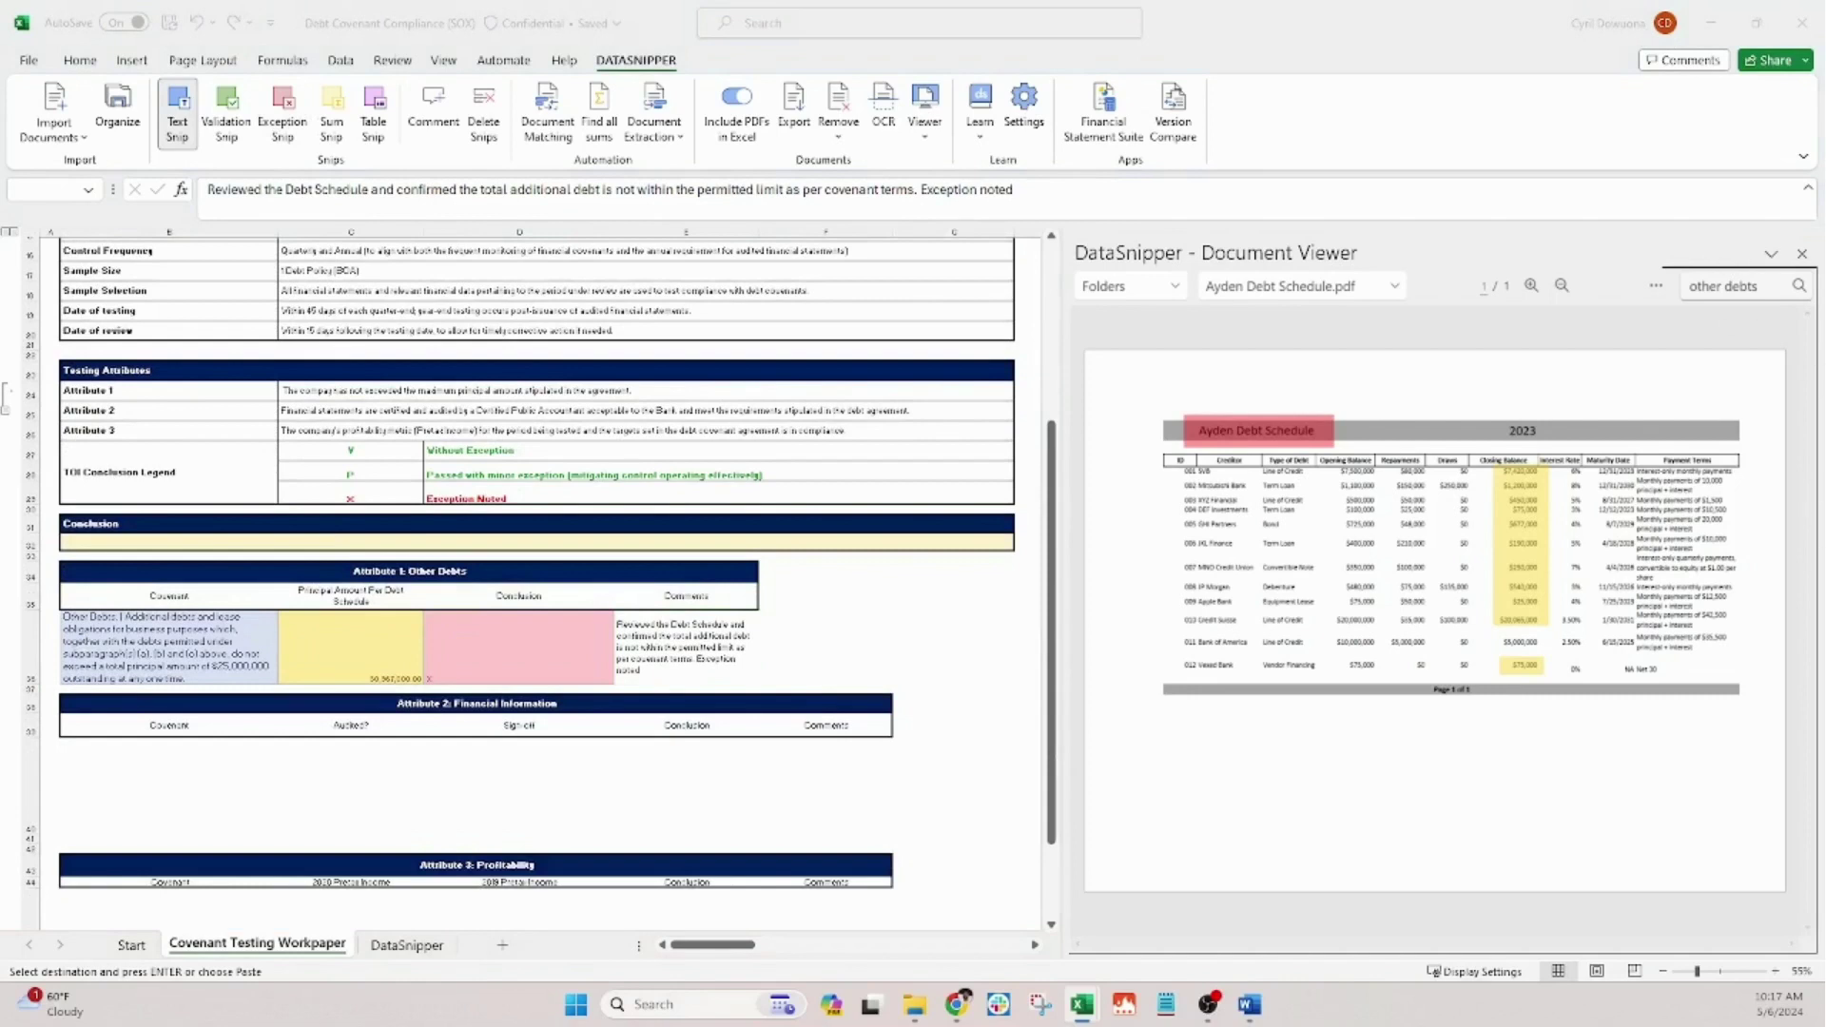
click(1659, 299)
click(1771, 287)
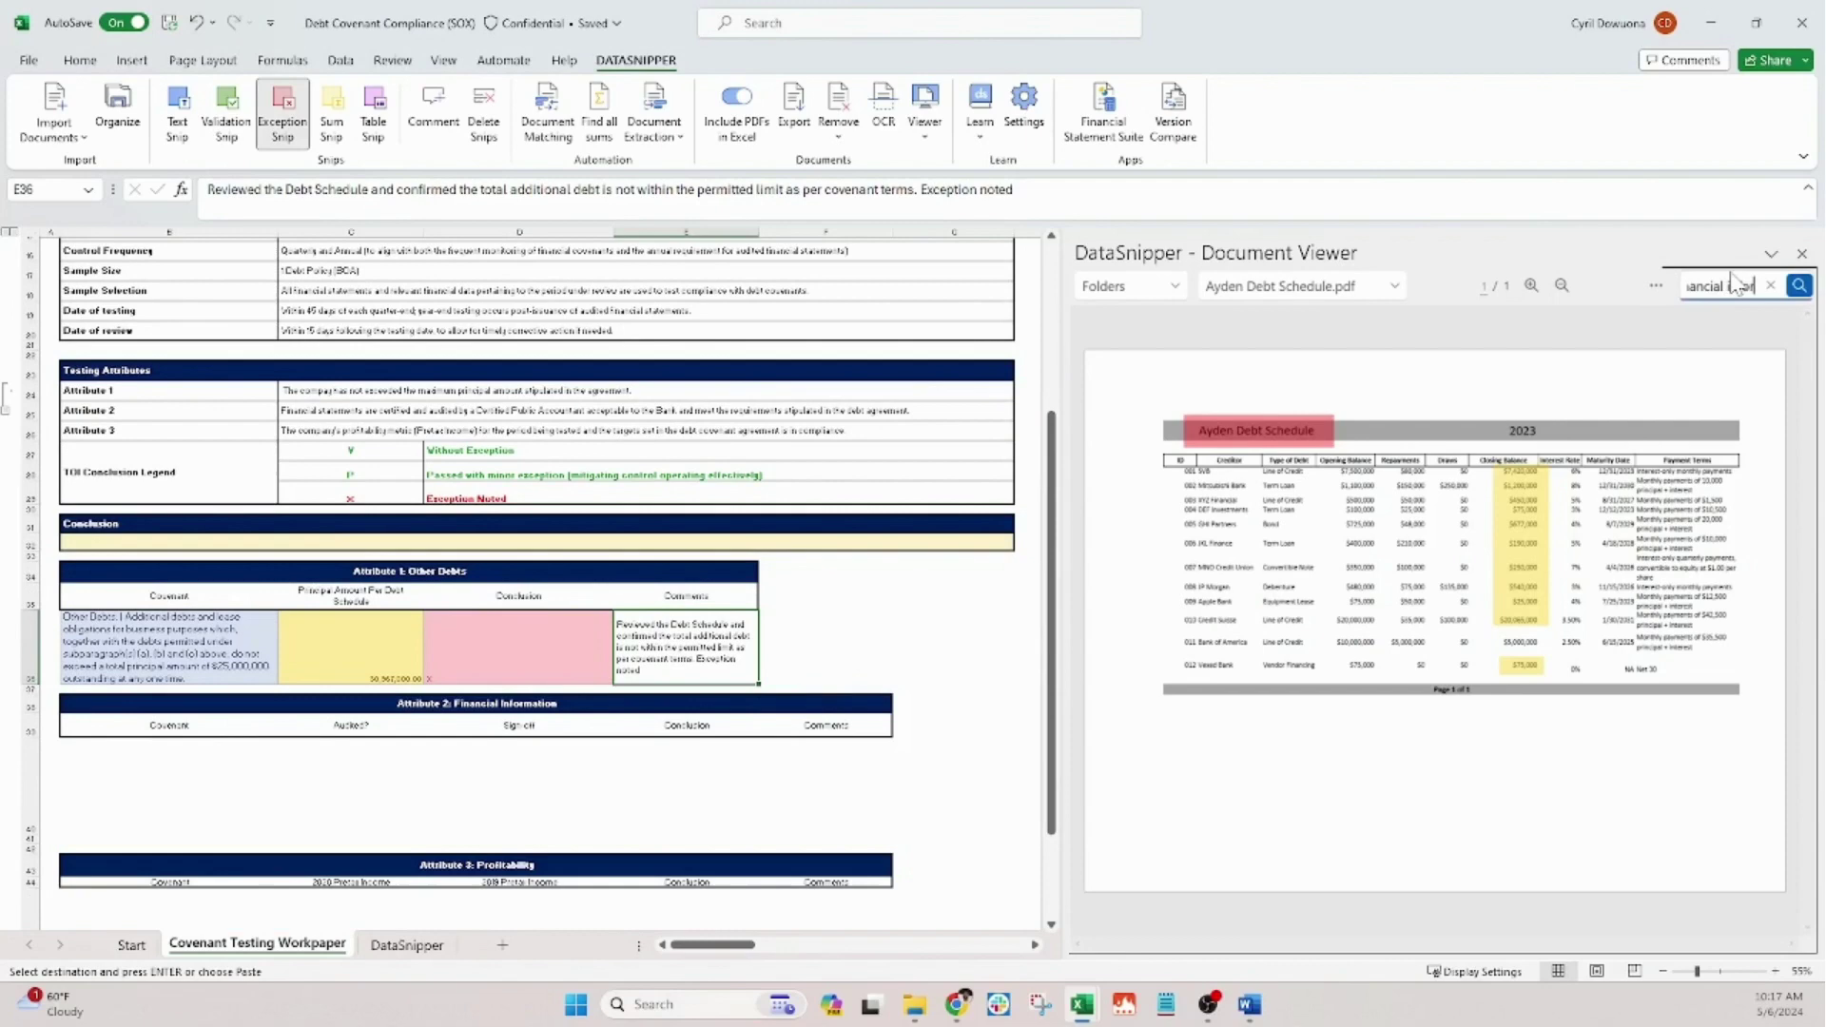
text(financial information)
key(Return)
click(1692, 403)
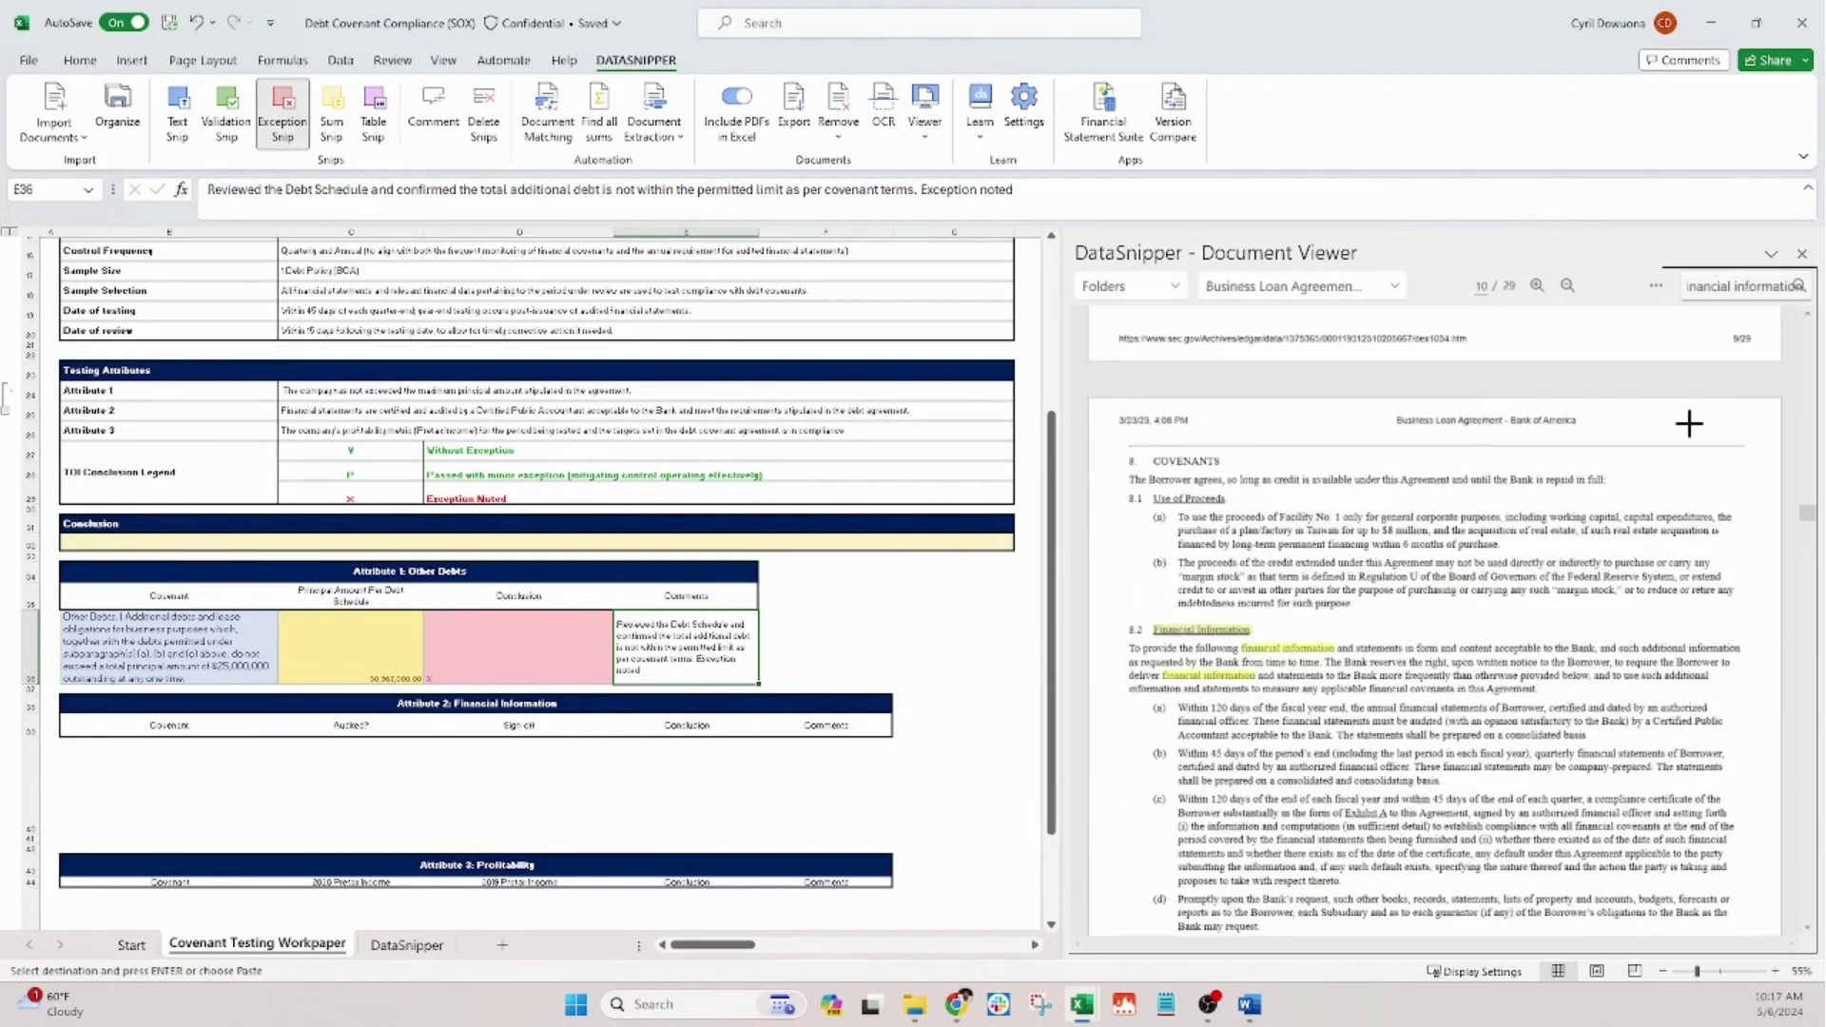
click(1481, 390)
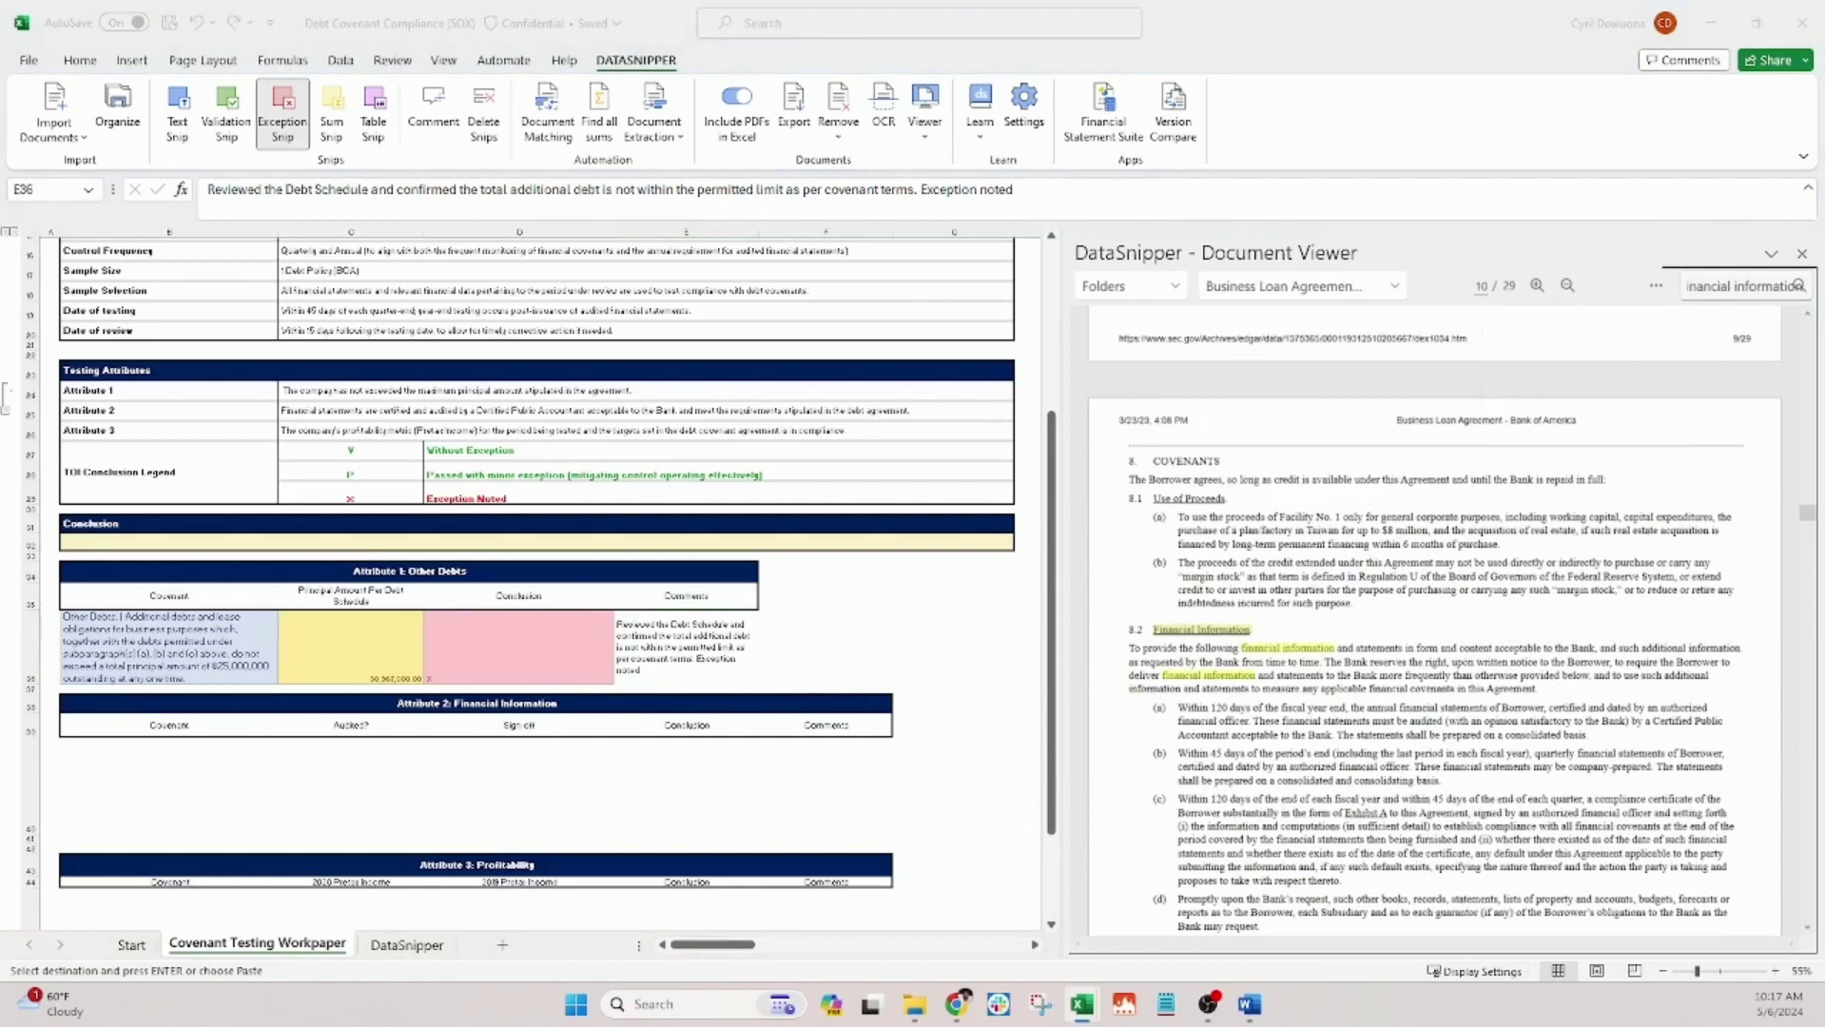
Text-snip the 8.2 "Financial Information" heading and clause (a) into the Attribute 2 Covenant cell and wrap its text.
click(180, 119)
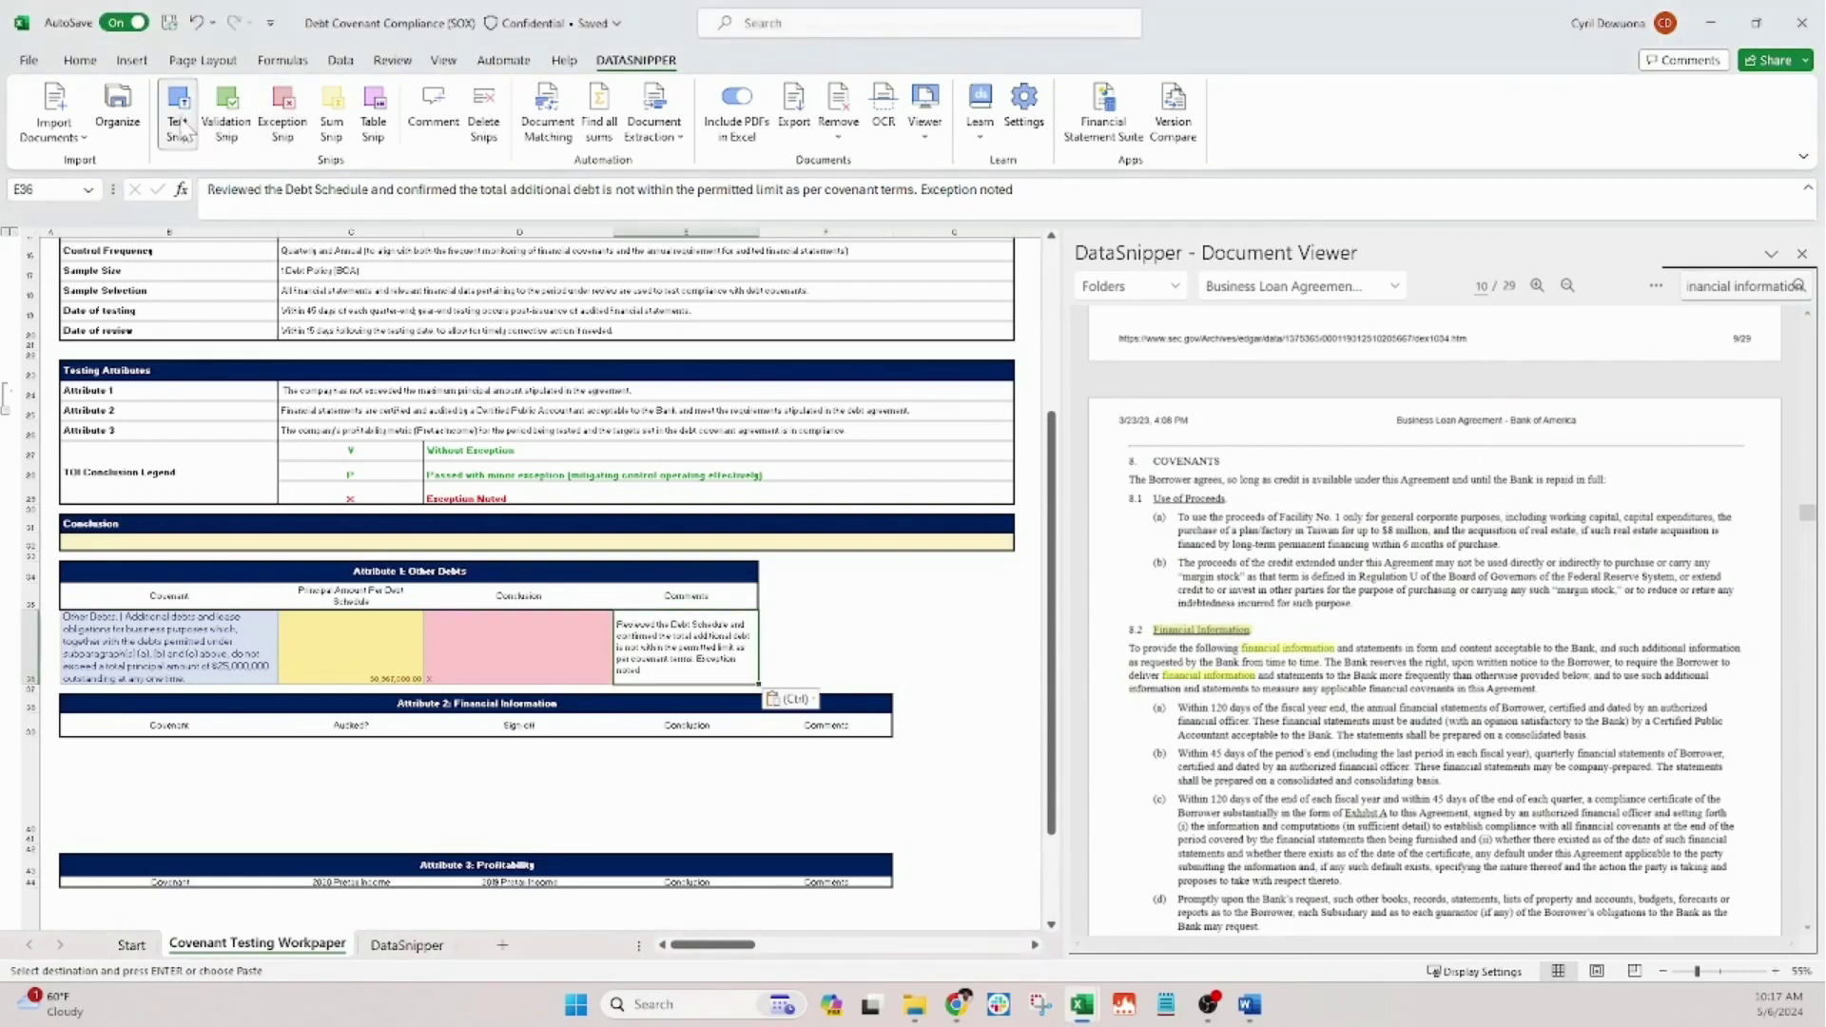
click(124, 757)
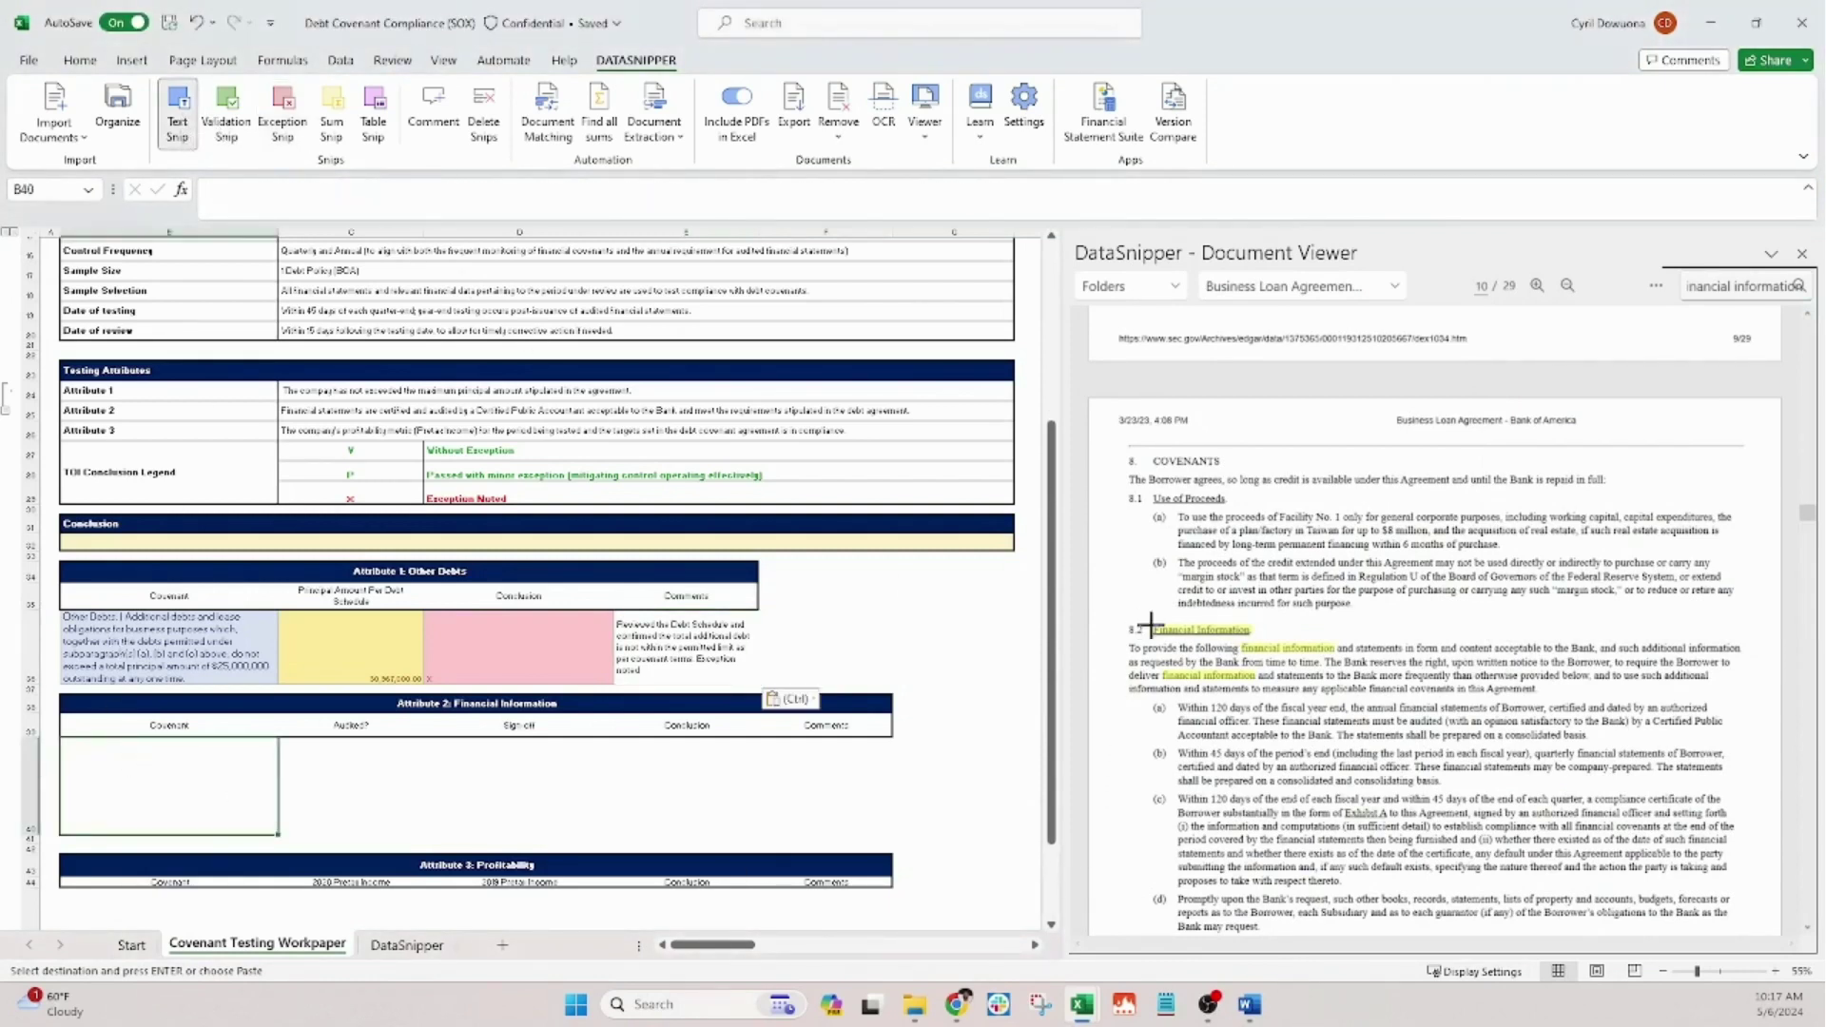
drag(1151, 623, 1259, 640)
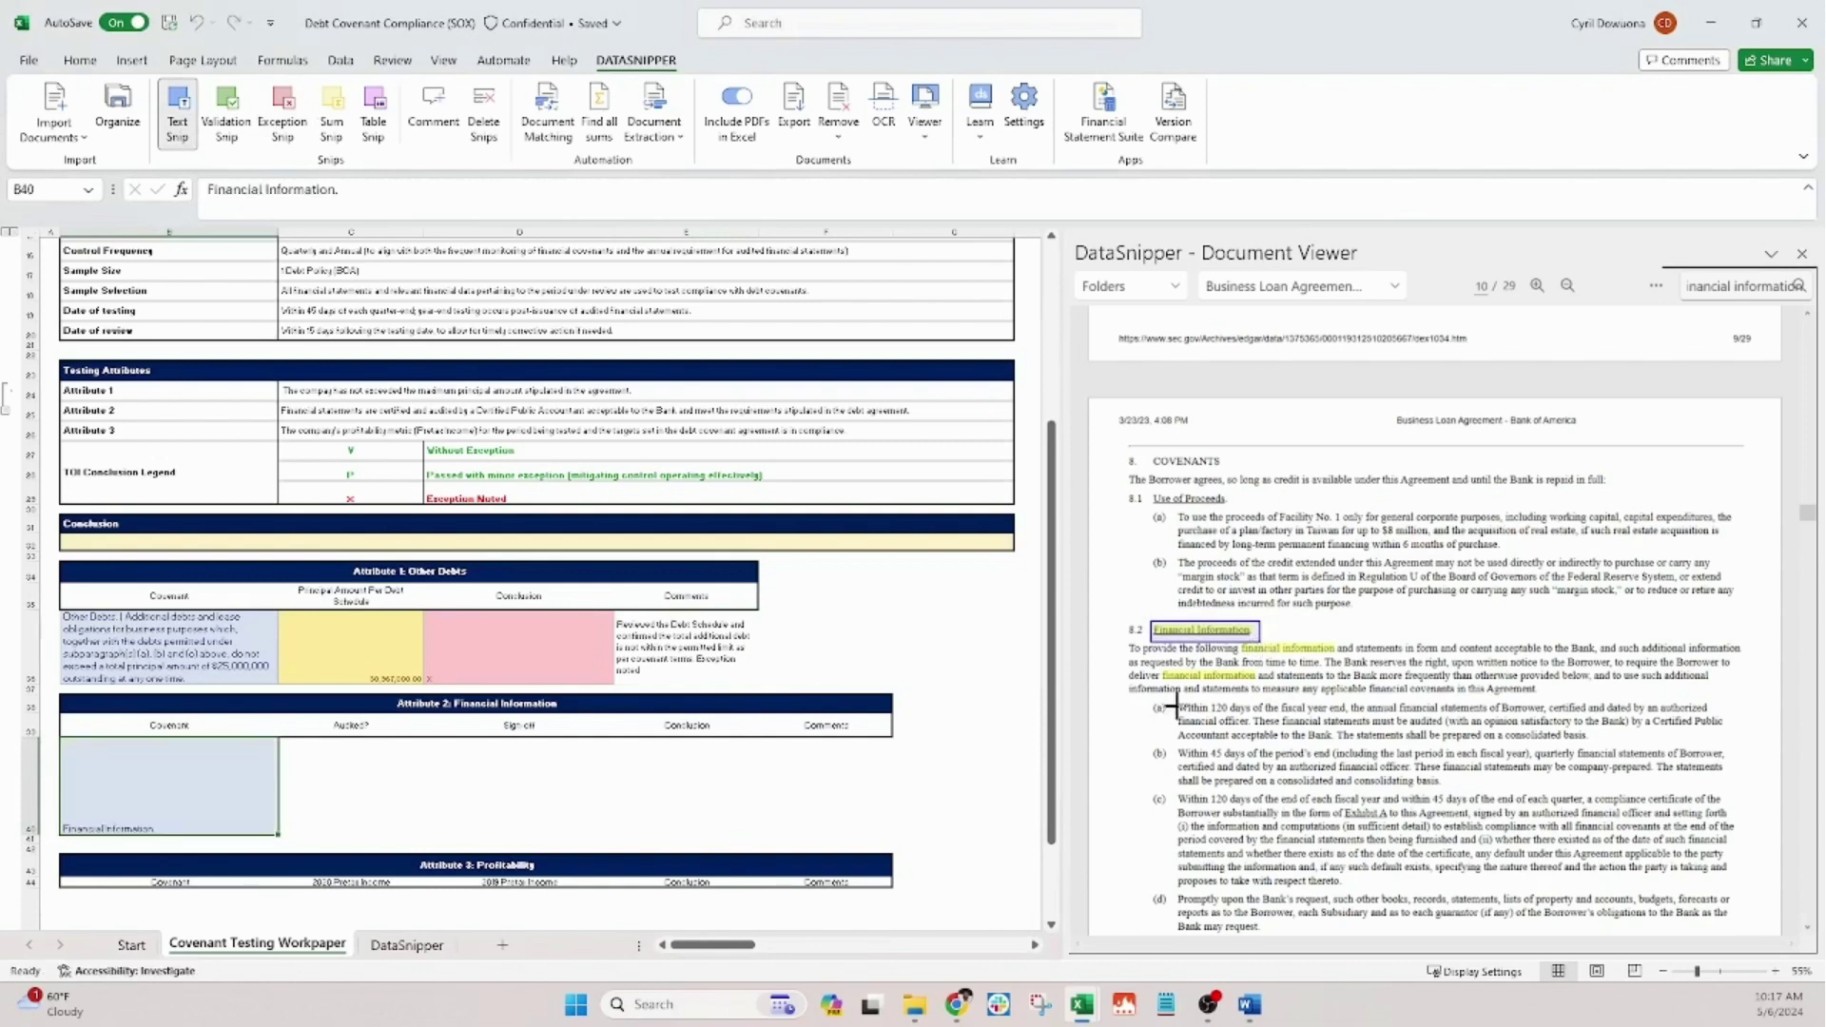
drag(1177, 702, 1737, 745)
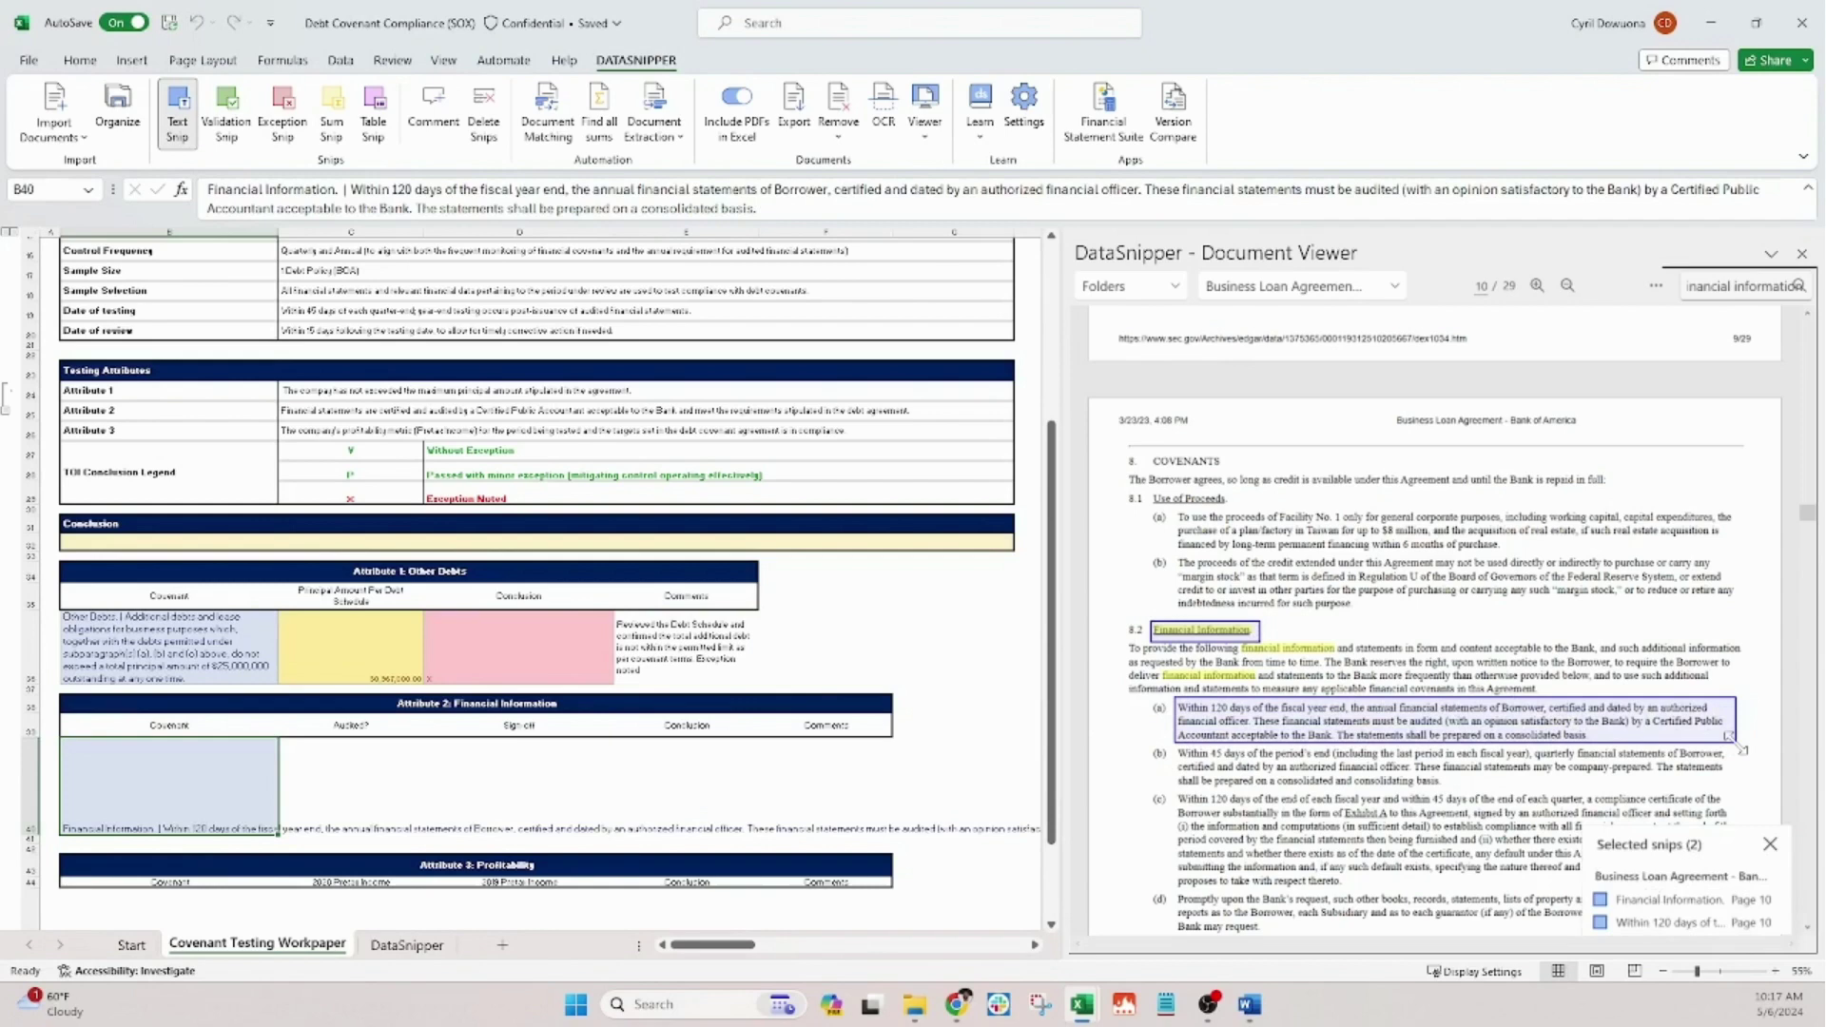
click(80, 60)
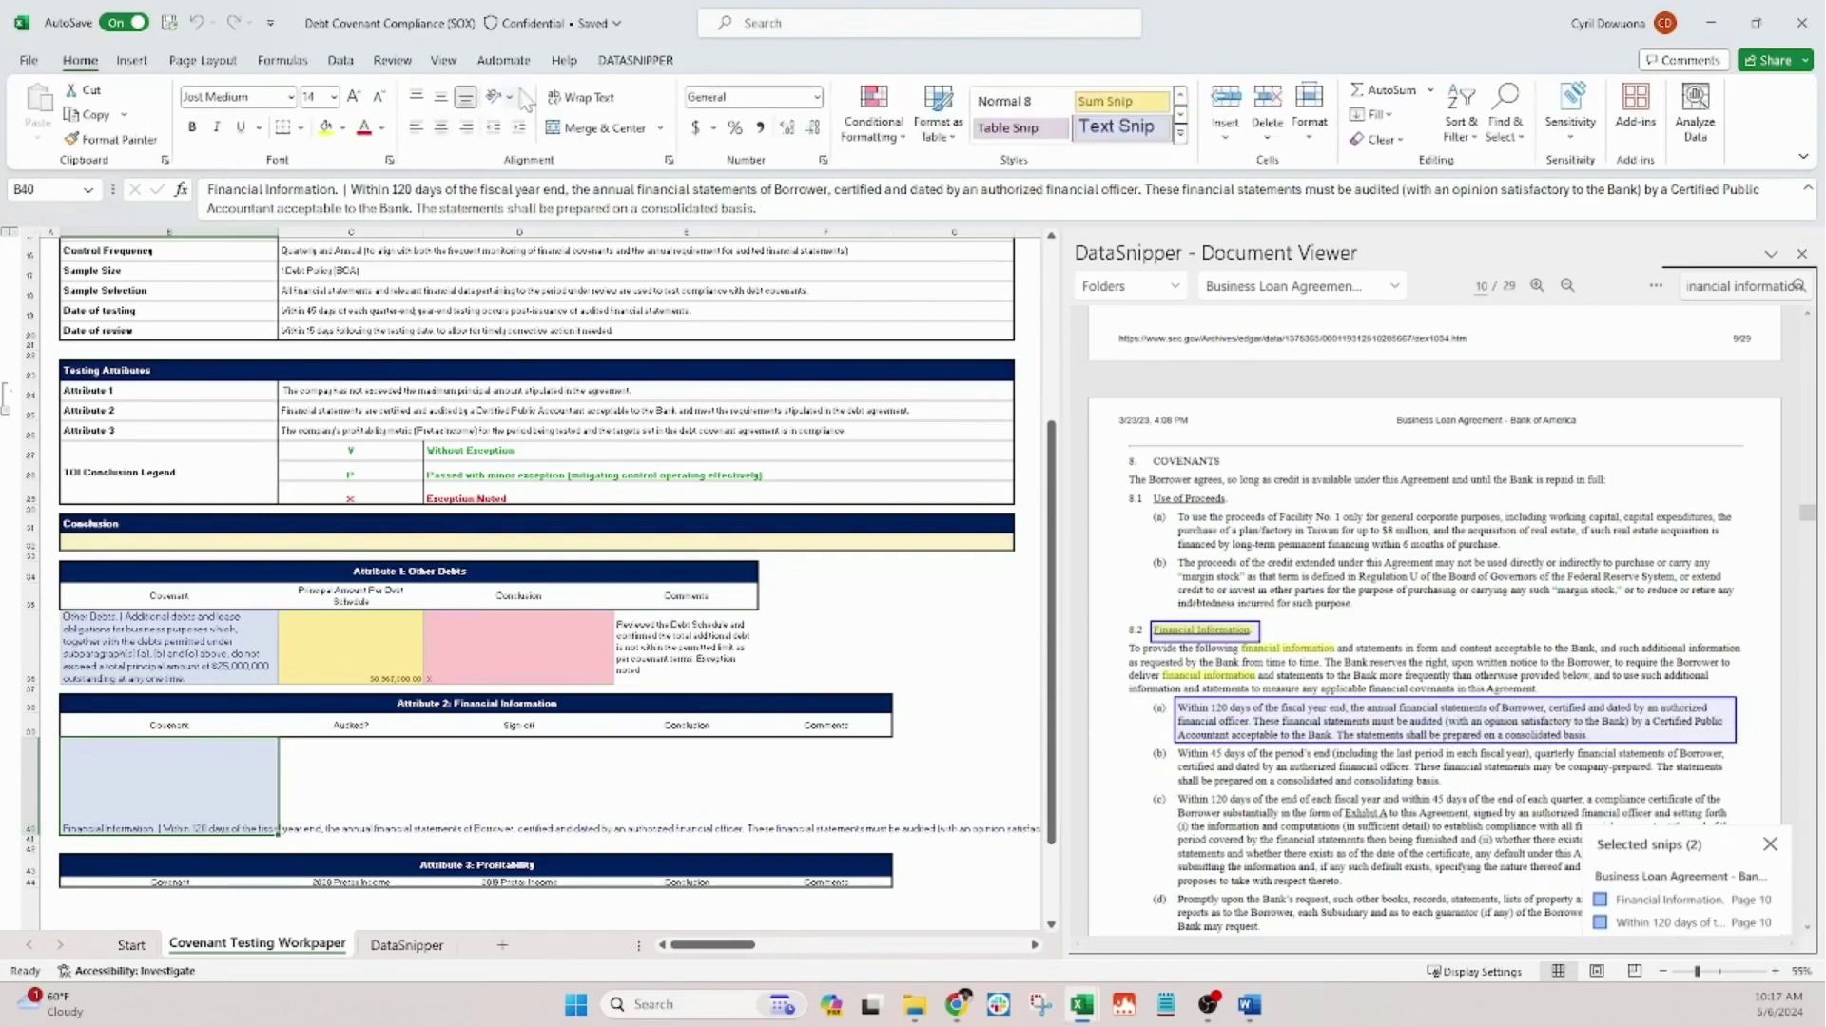
click(590, 97)
Search the documents for "pwc" and text-snip the logo name on page 162 of Annual Report 2020.pdf into the Attribute 2 "Audited?" cell.
click(348, 787)
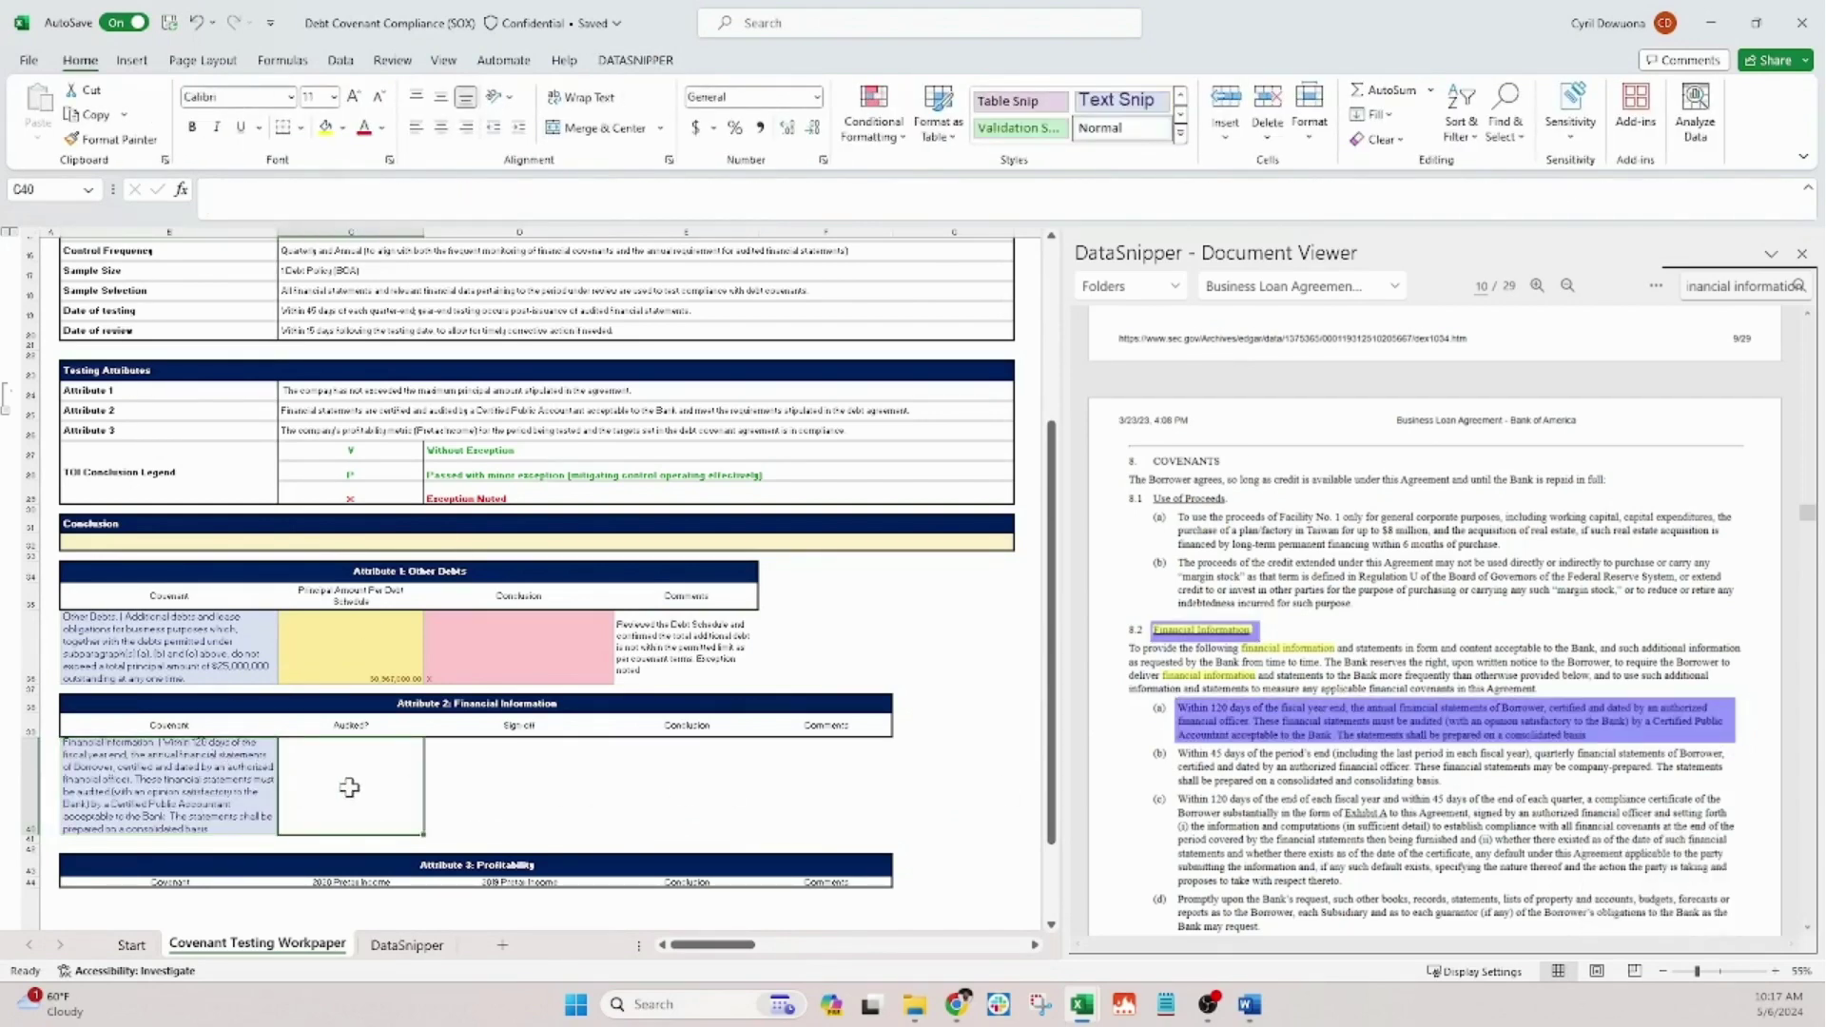
click(1738, 285)
click(1769, 286)
text(pwc)
key(Return)
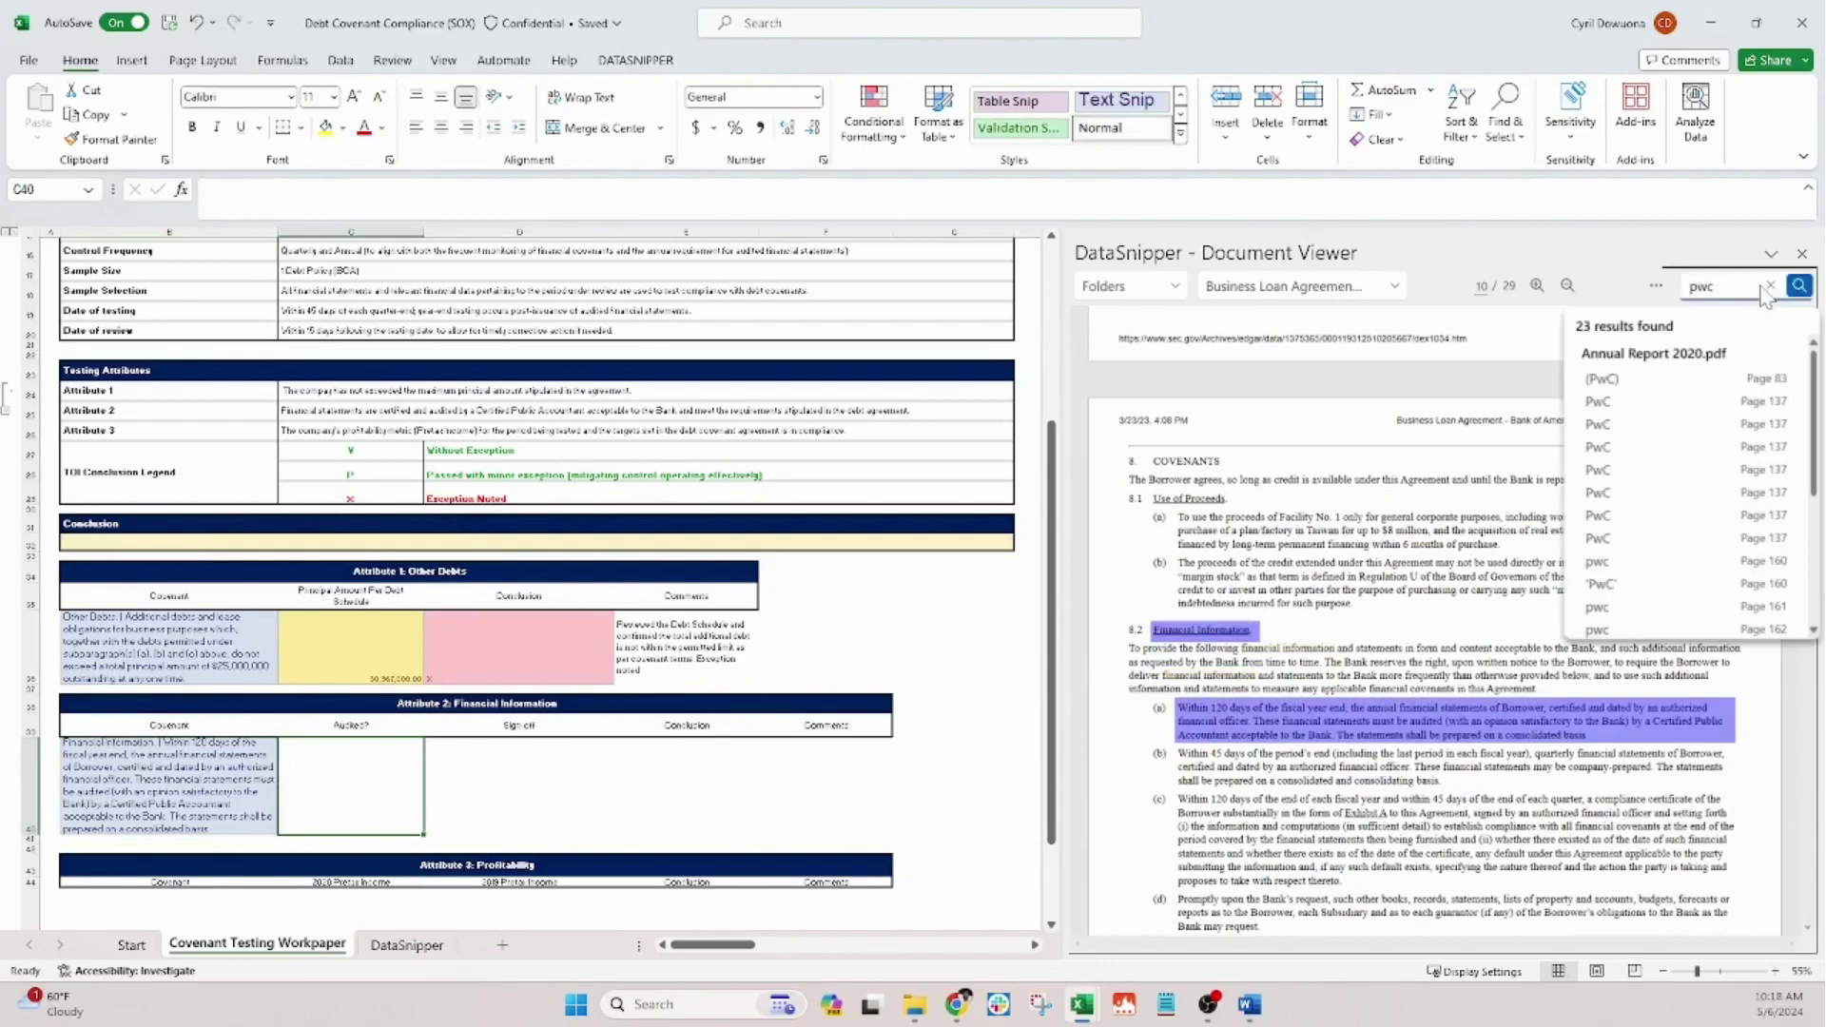
click(1690, 379)
click(1684, 447)
scroll(1665, 533, down, 1)
click(1646, 589)
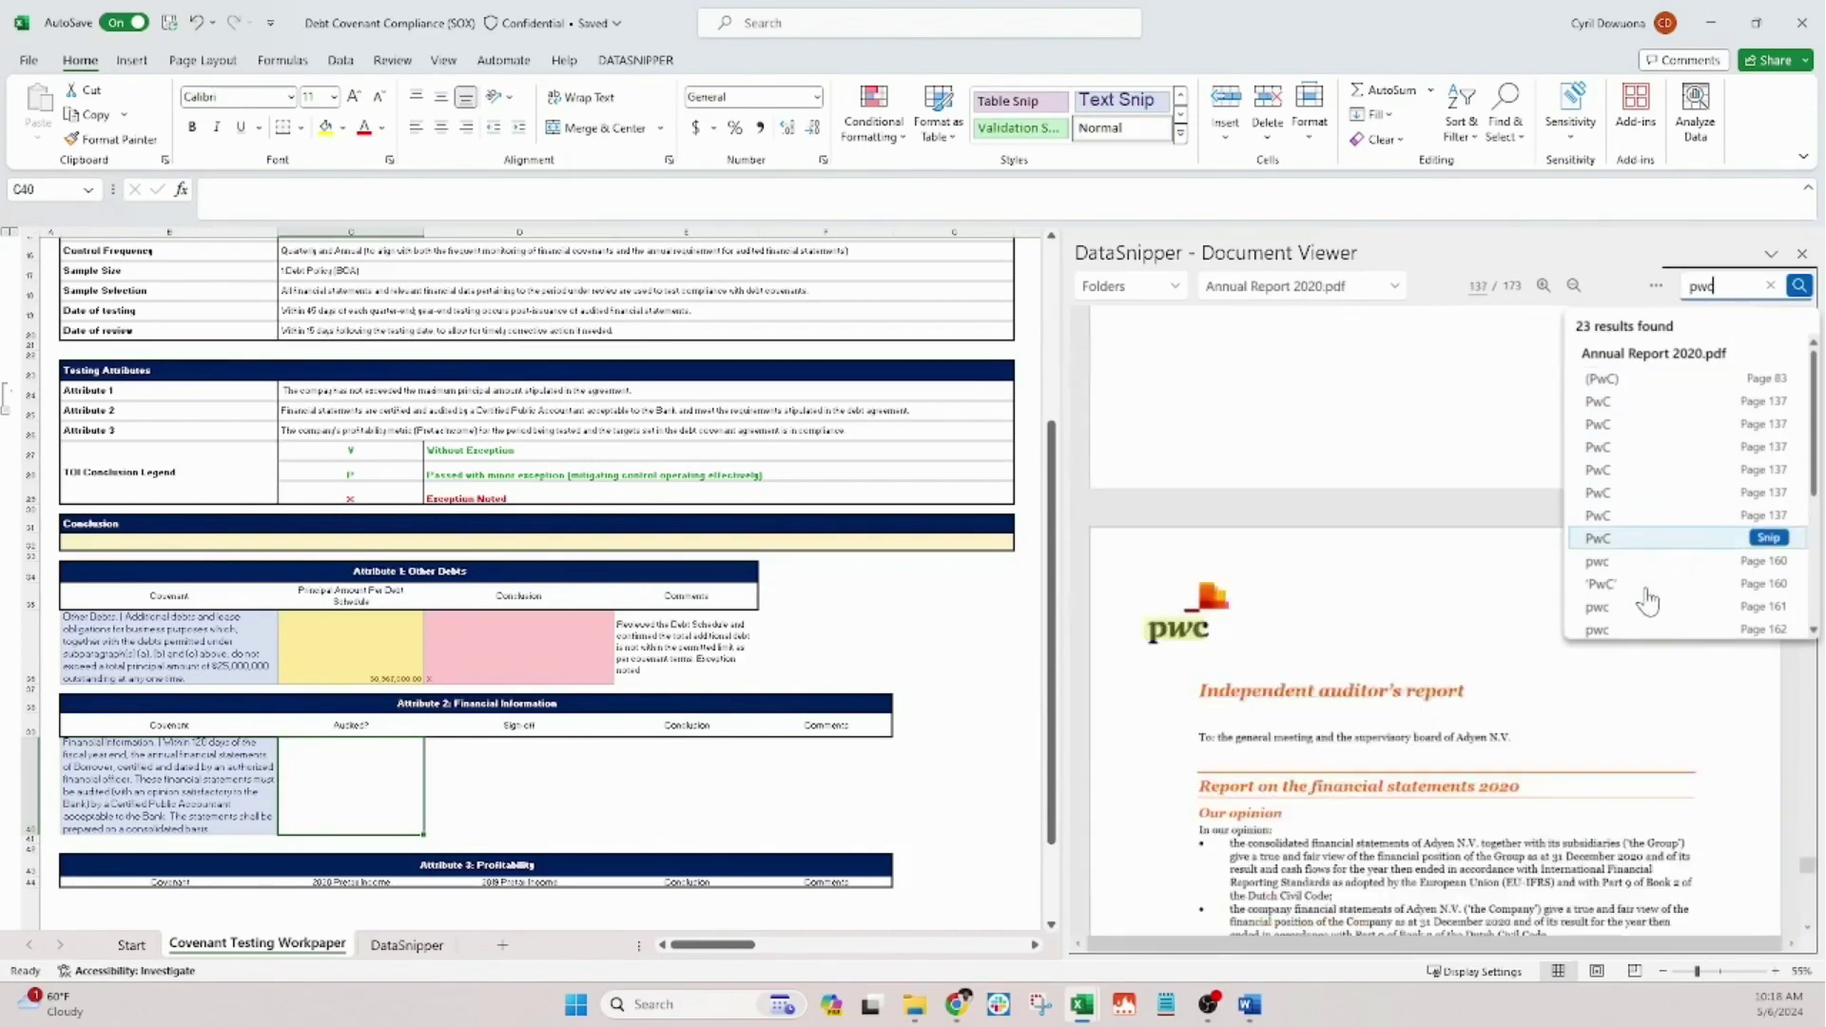
click(1644, 592)
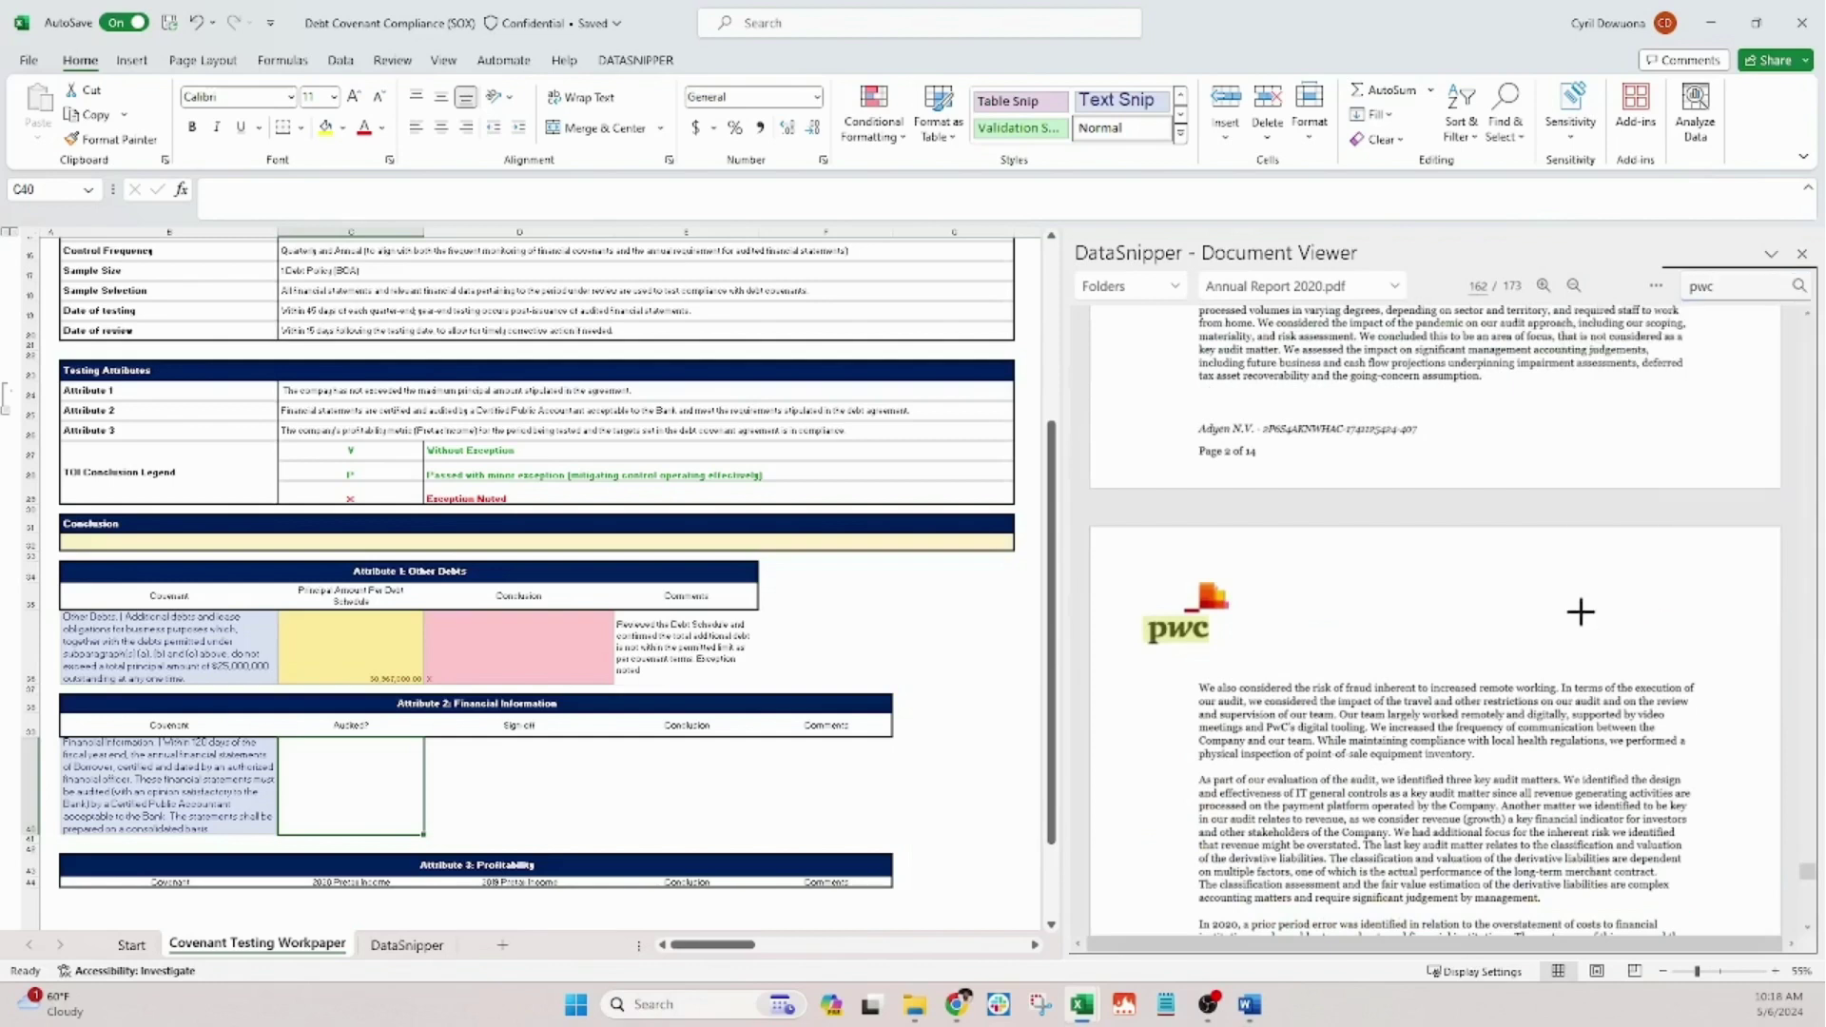
click(635, 60)
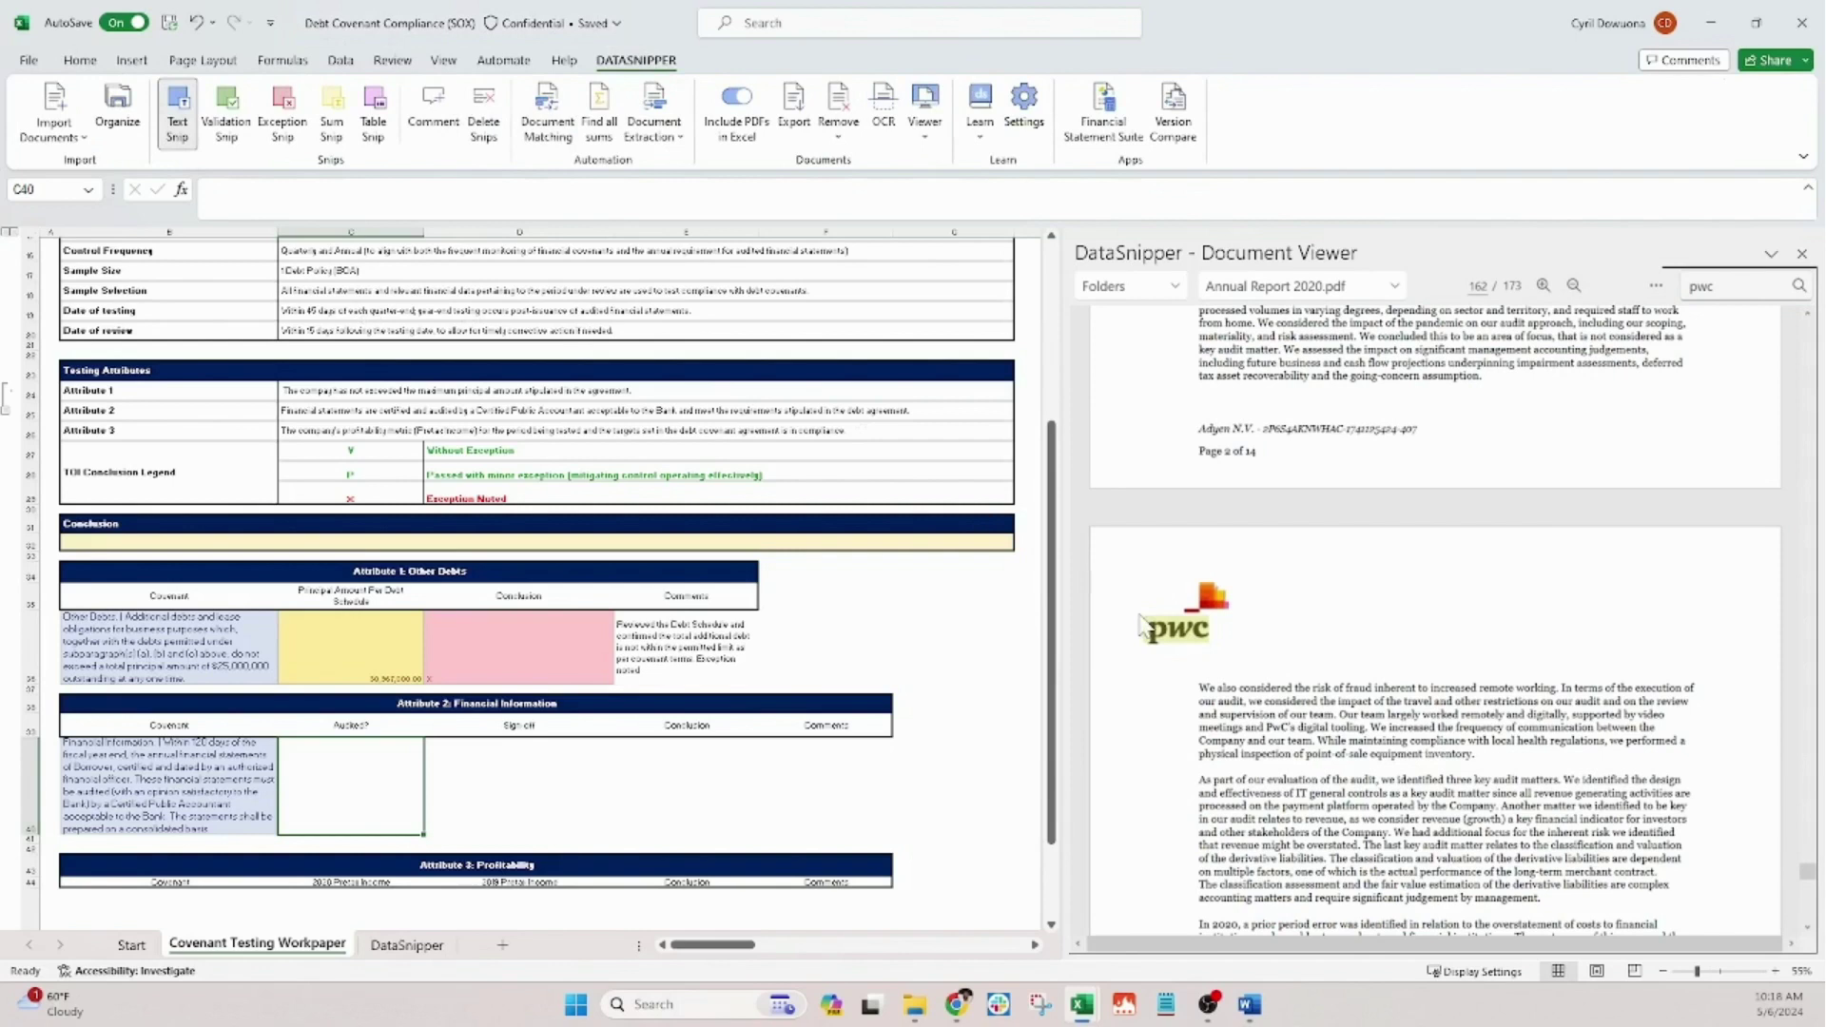
drag(1137, 611, 1233, 650)
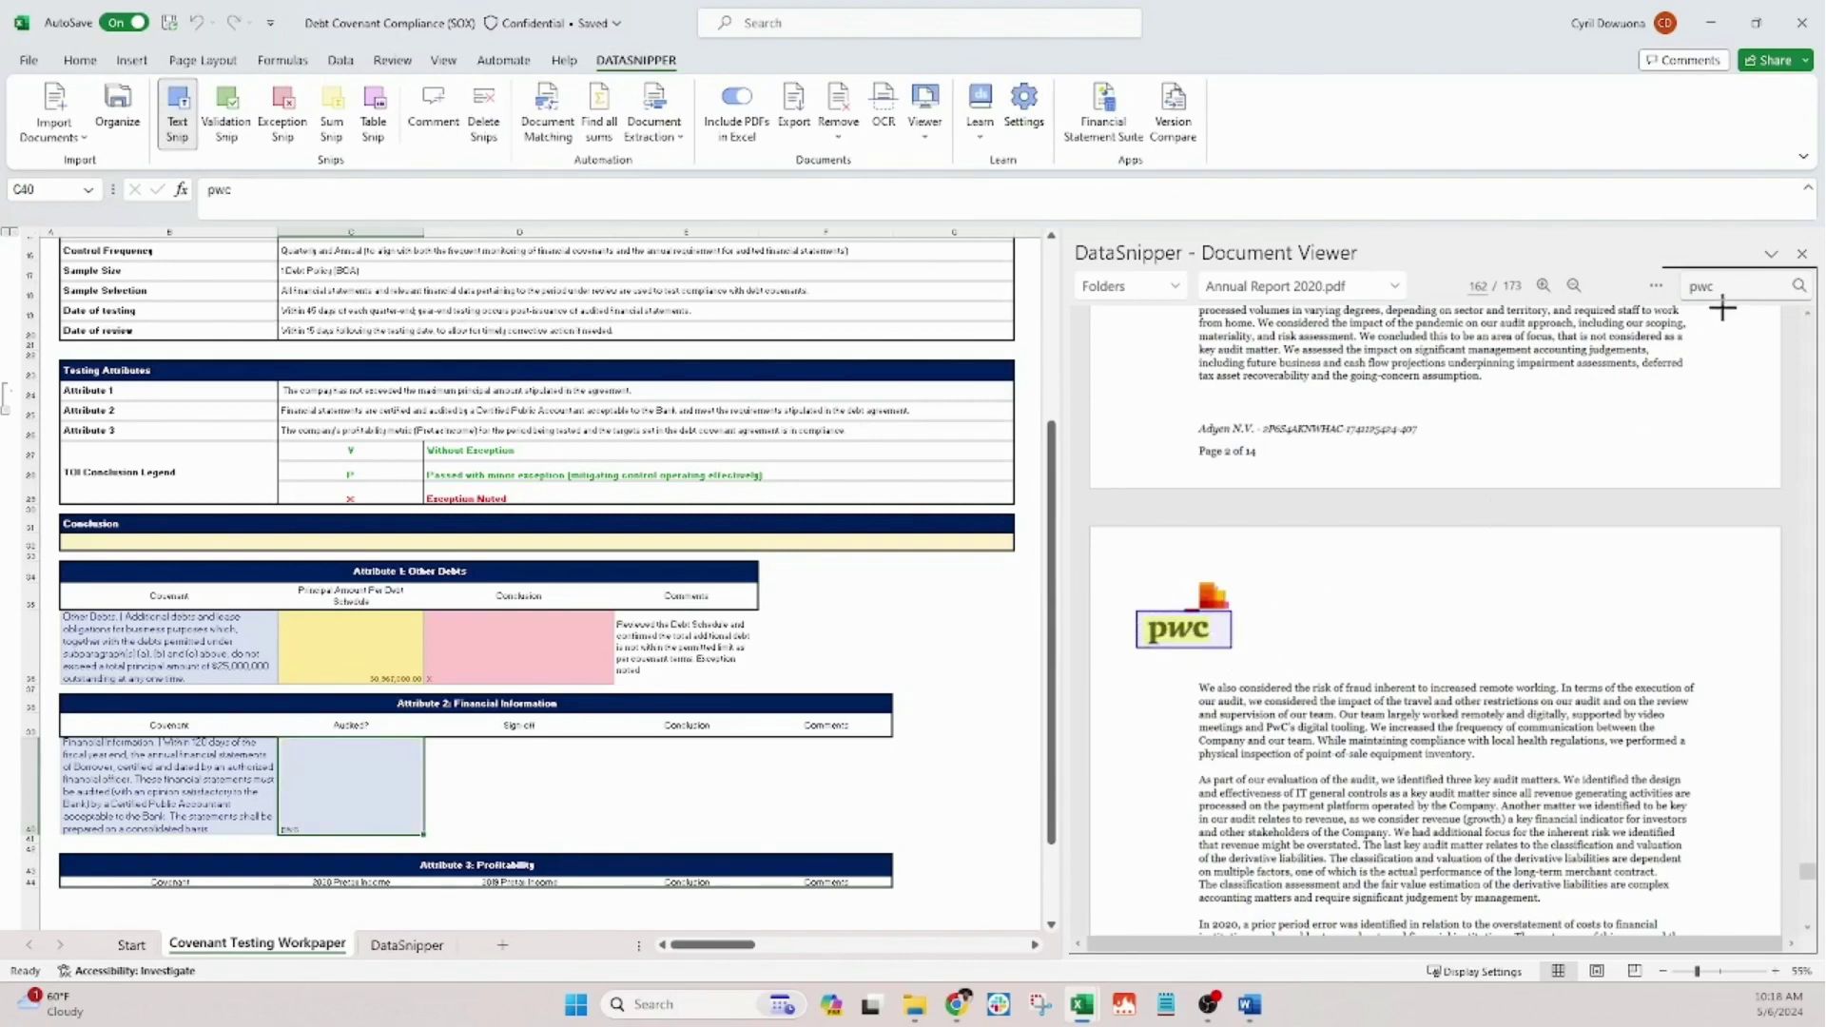
Search the annual report for the signing auditor's initials and text-snip the signature line on page 171 into the Attribute 2 Sign-off cell.
scroll(1486, 700, down, 10)
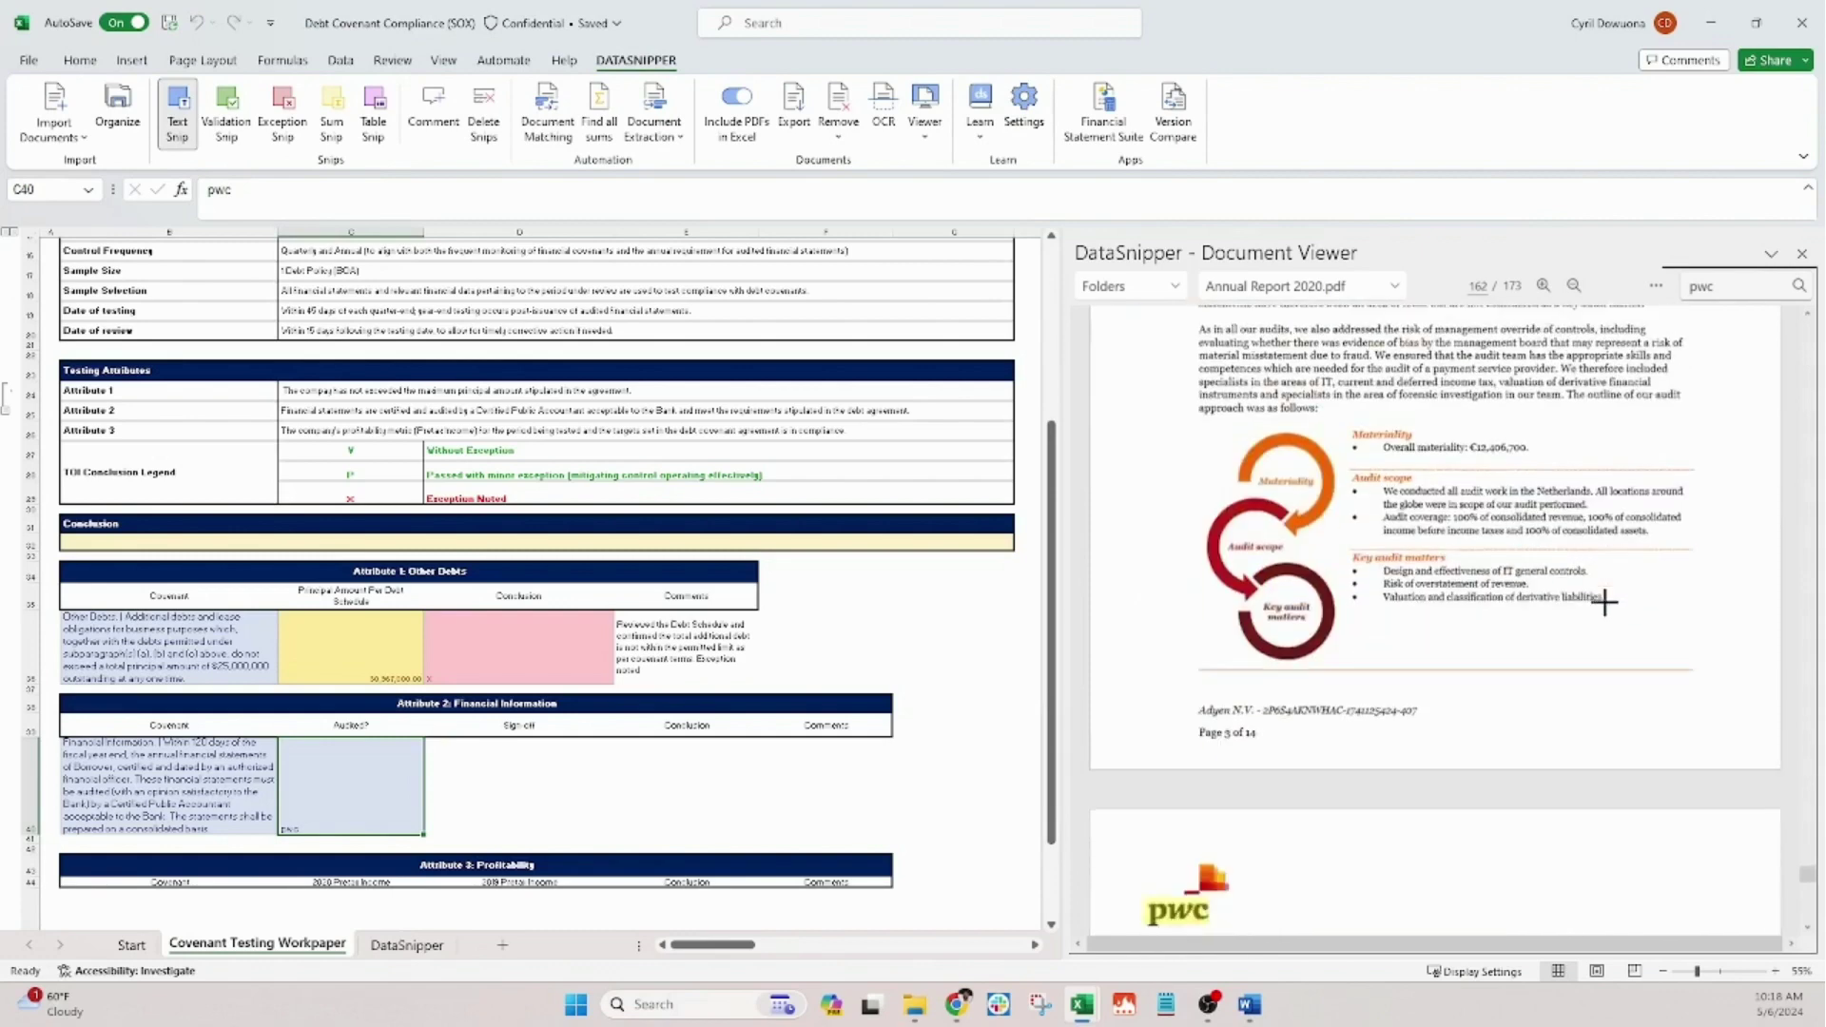
scroll(1688, 618, down, 3)
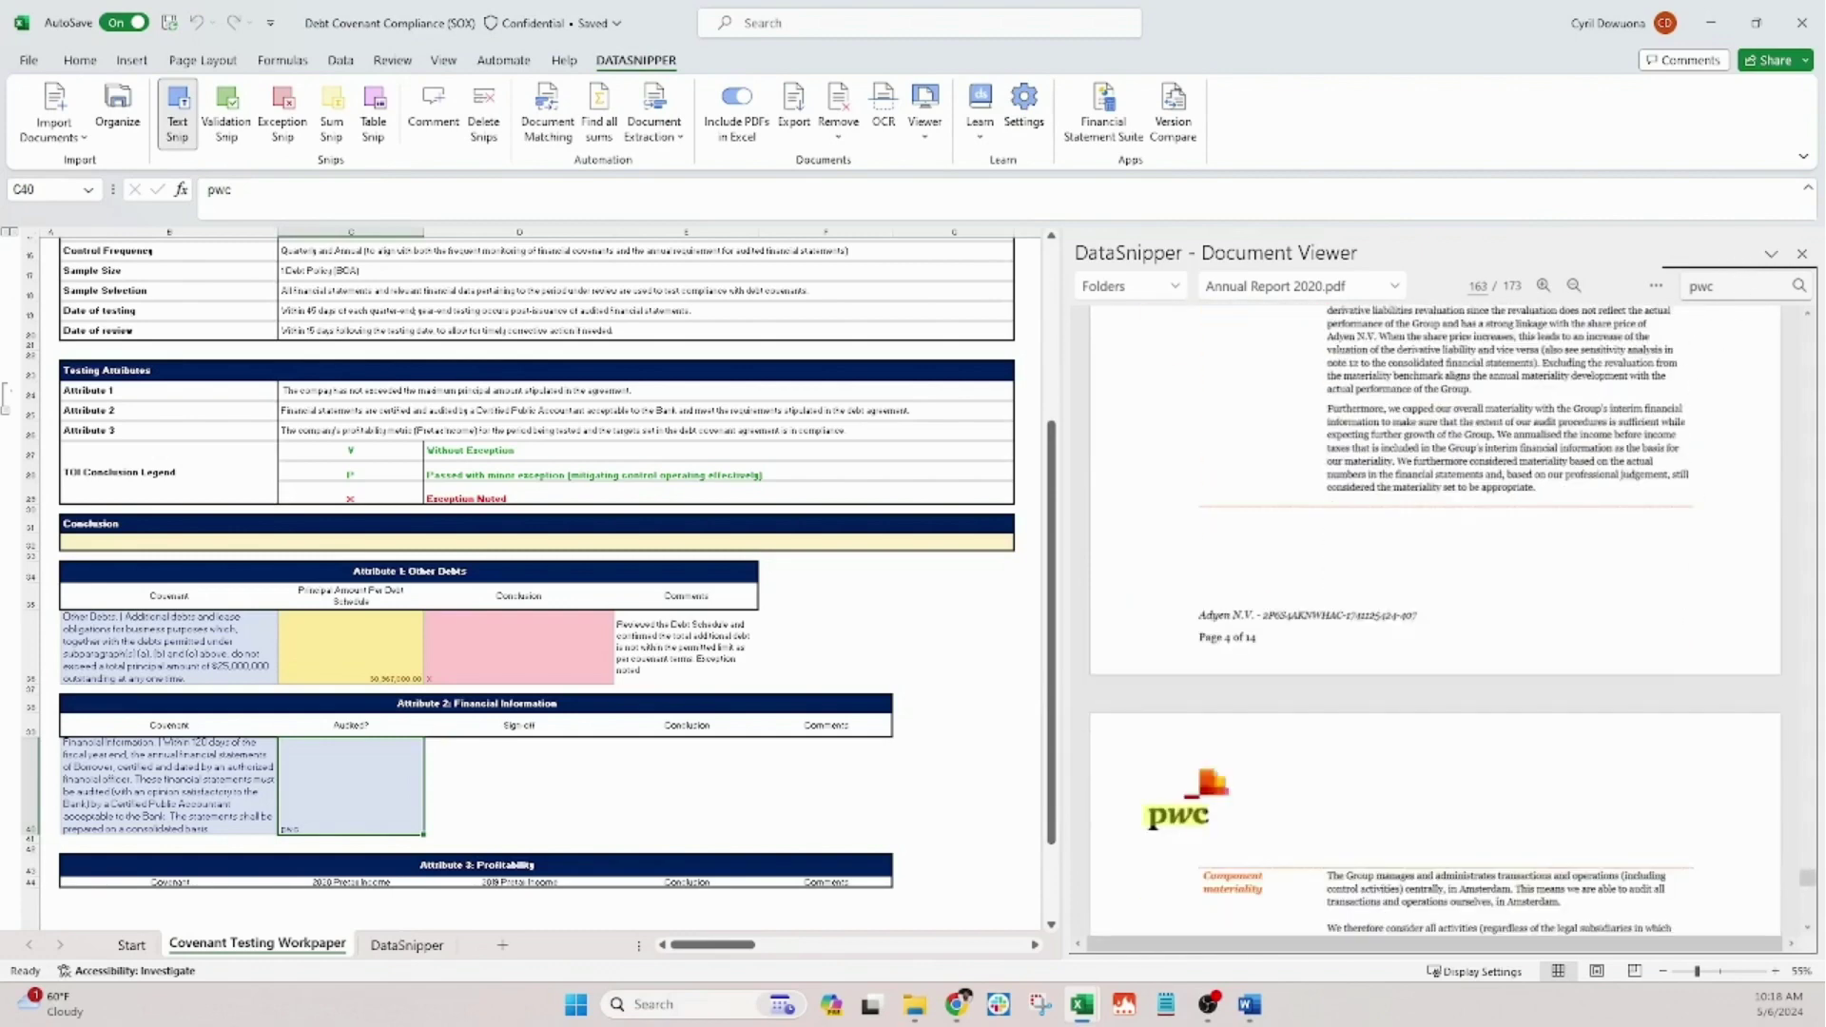
double_click(1700, 286)
text(r.e.h.m)
key(Return)
click(1653, 387)
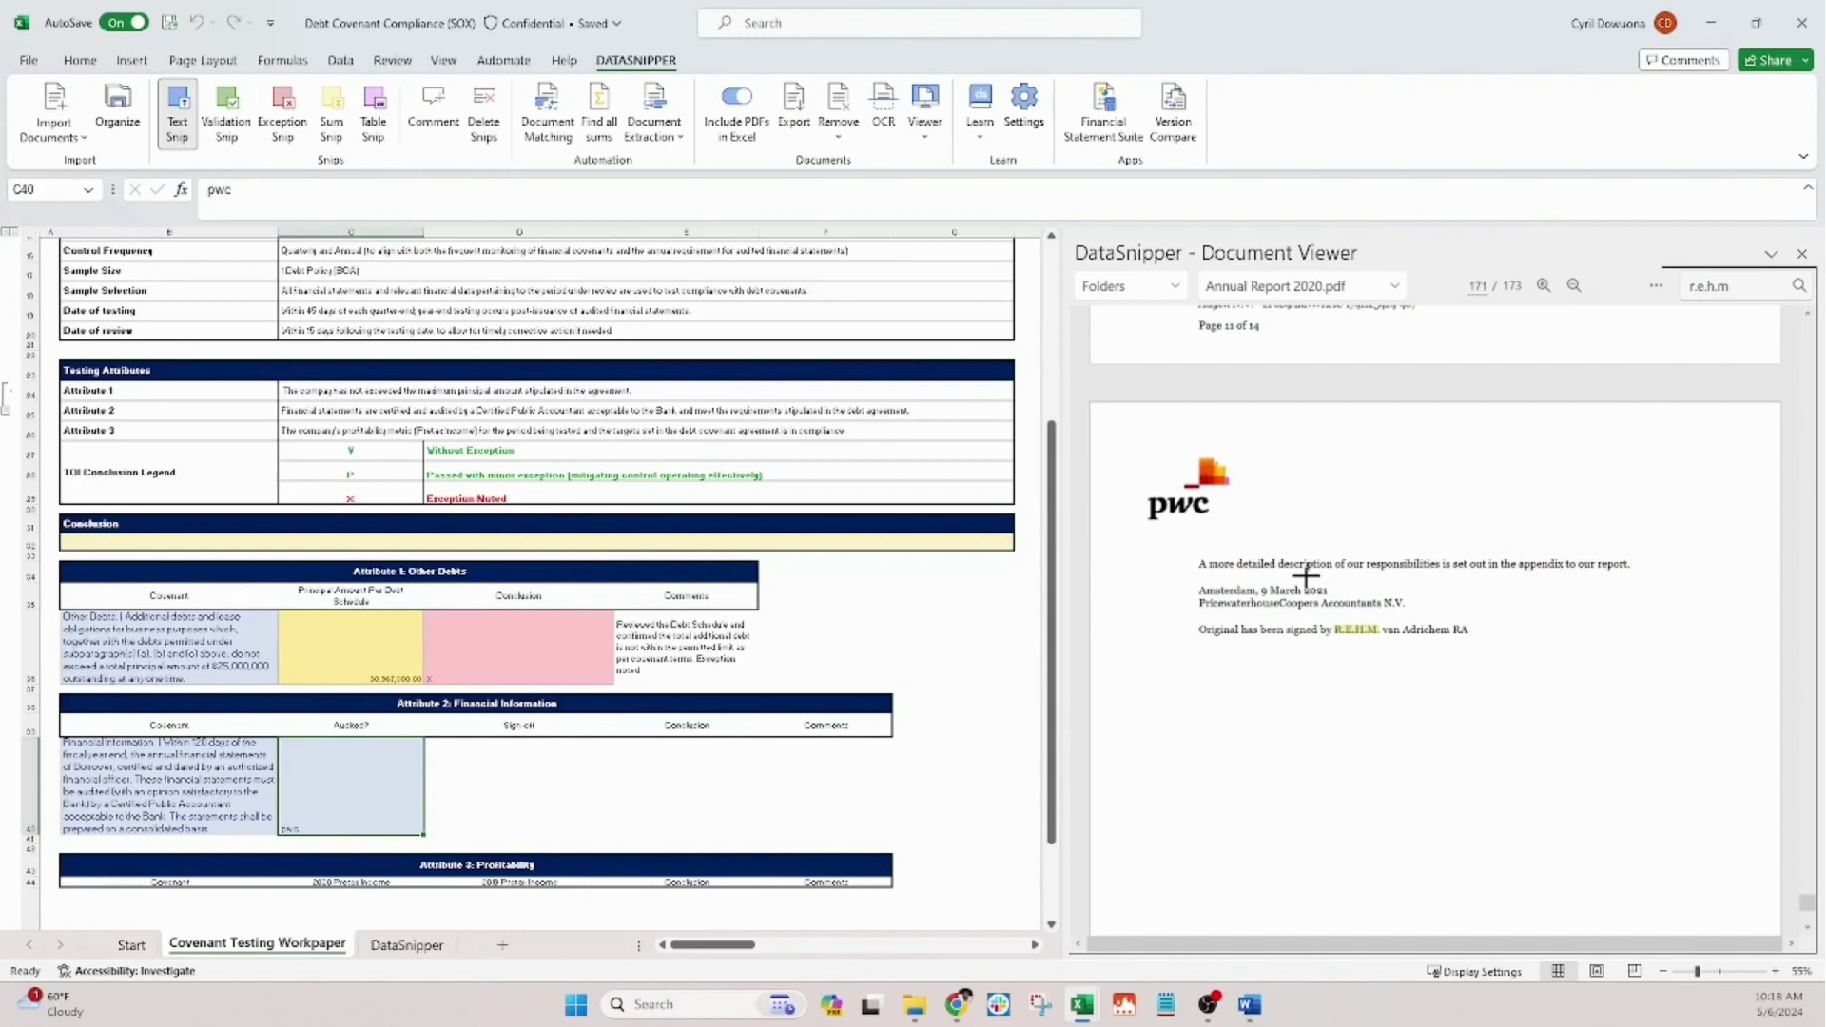
drag(1195, 620, 1489, 654)
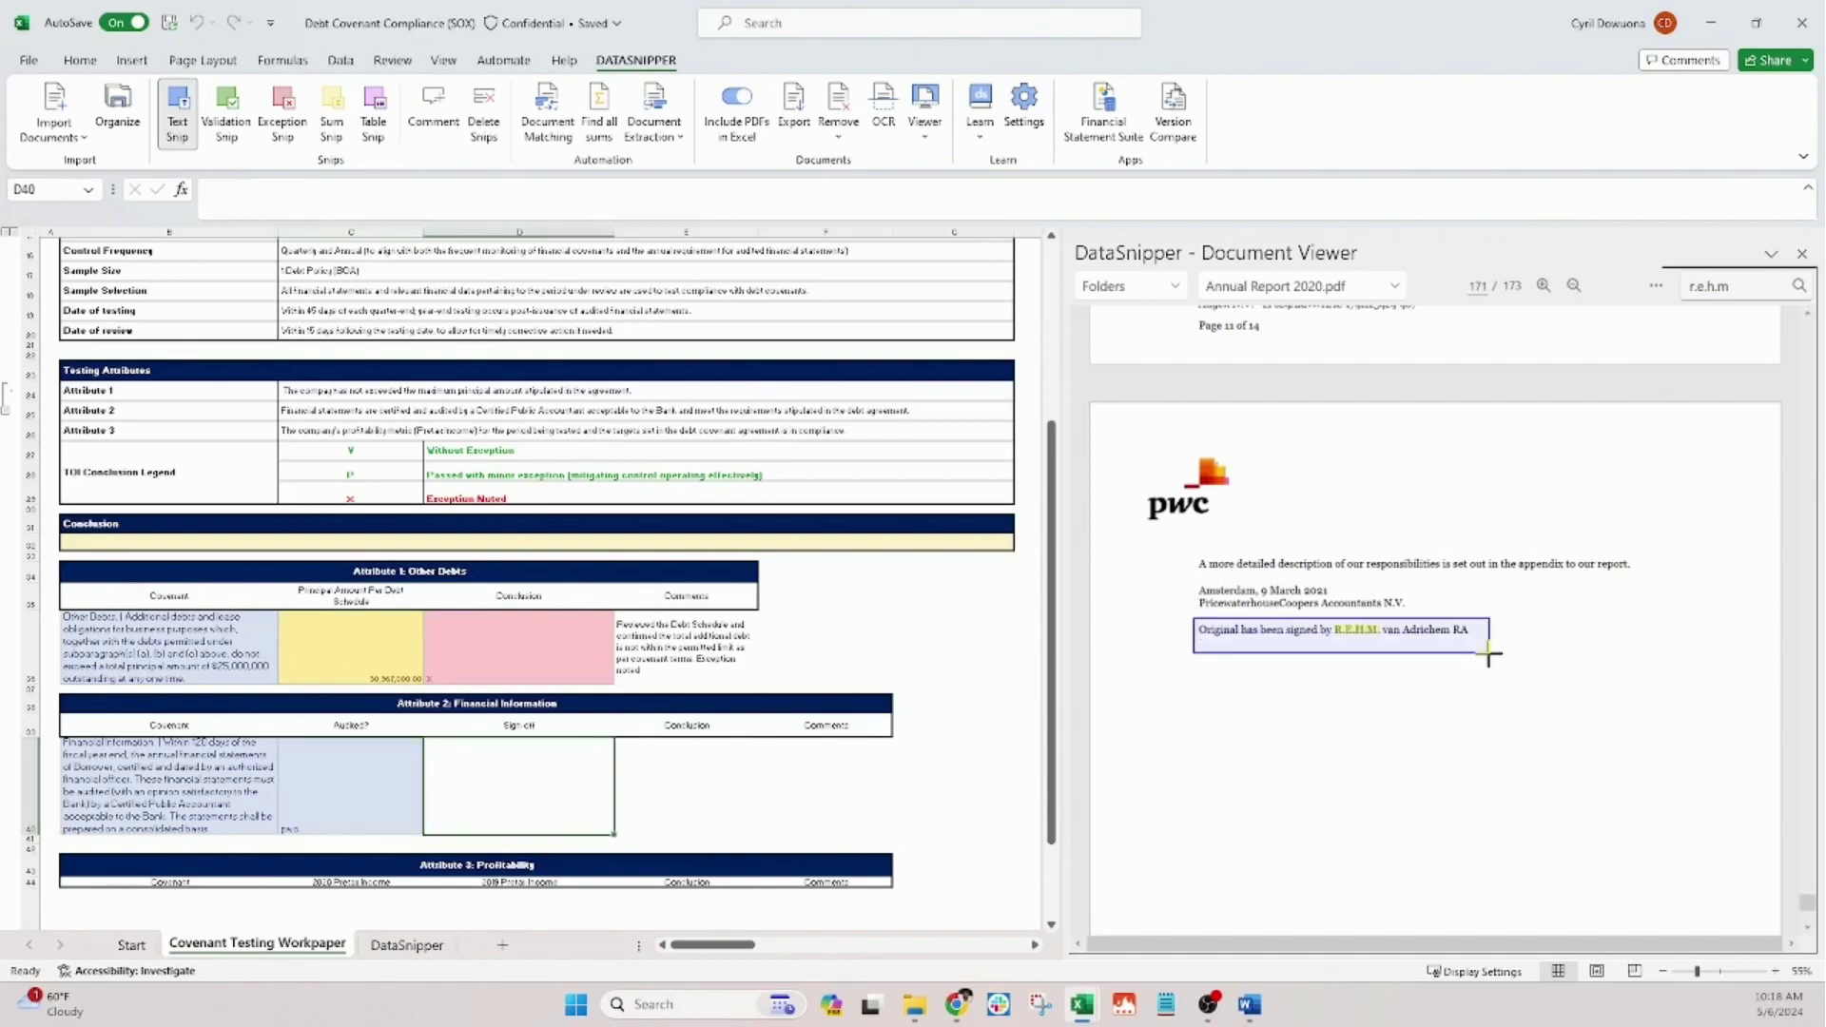
Mark the Attribute 2 Conclusion cell with a Validation Snip over the auditor's logo, date and signature block on page 171.
click(229, 138)
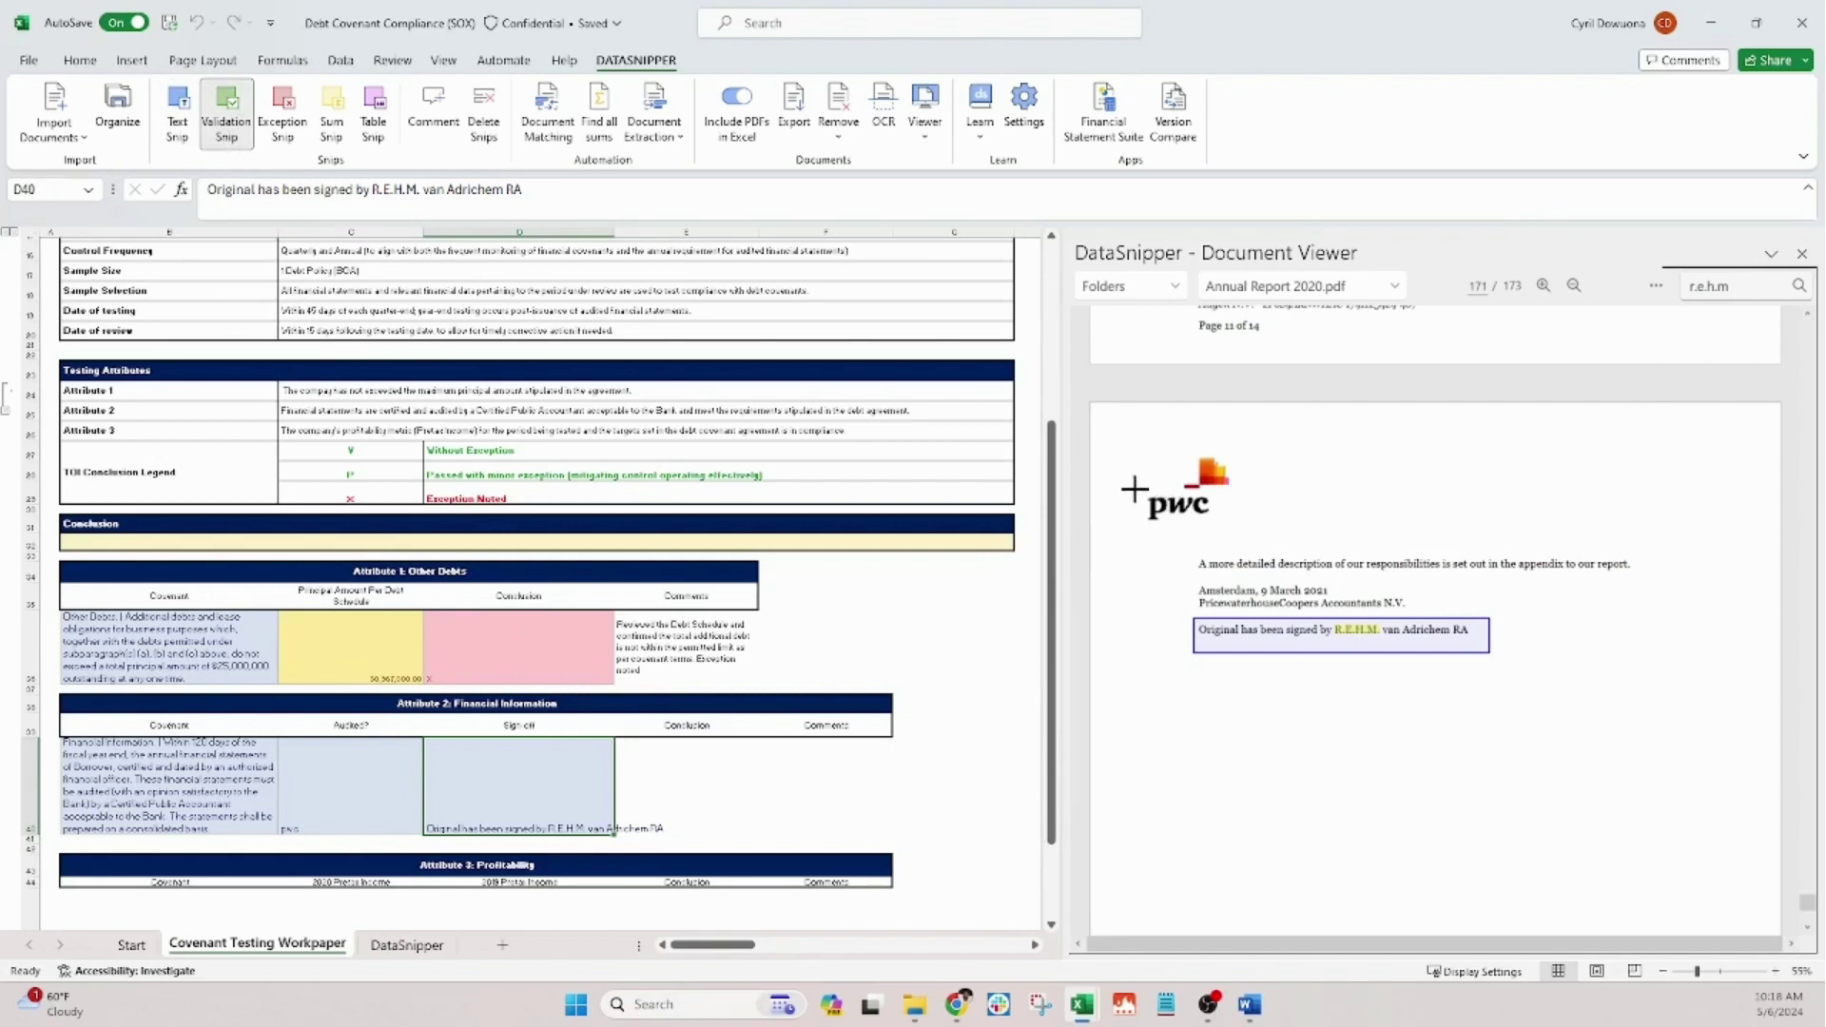
mouse_move(1131, 440)
mouse_down()
mouse_move(1601, 588)
mouse_move(1674, 699)
mouse_move(1667, 682)
mouse_up()
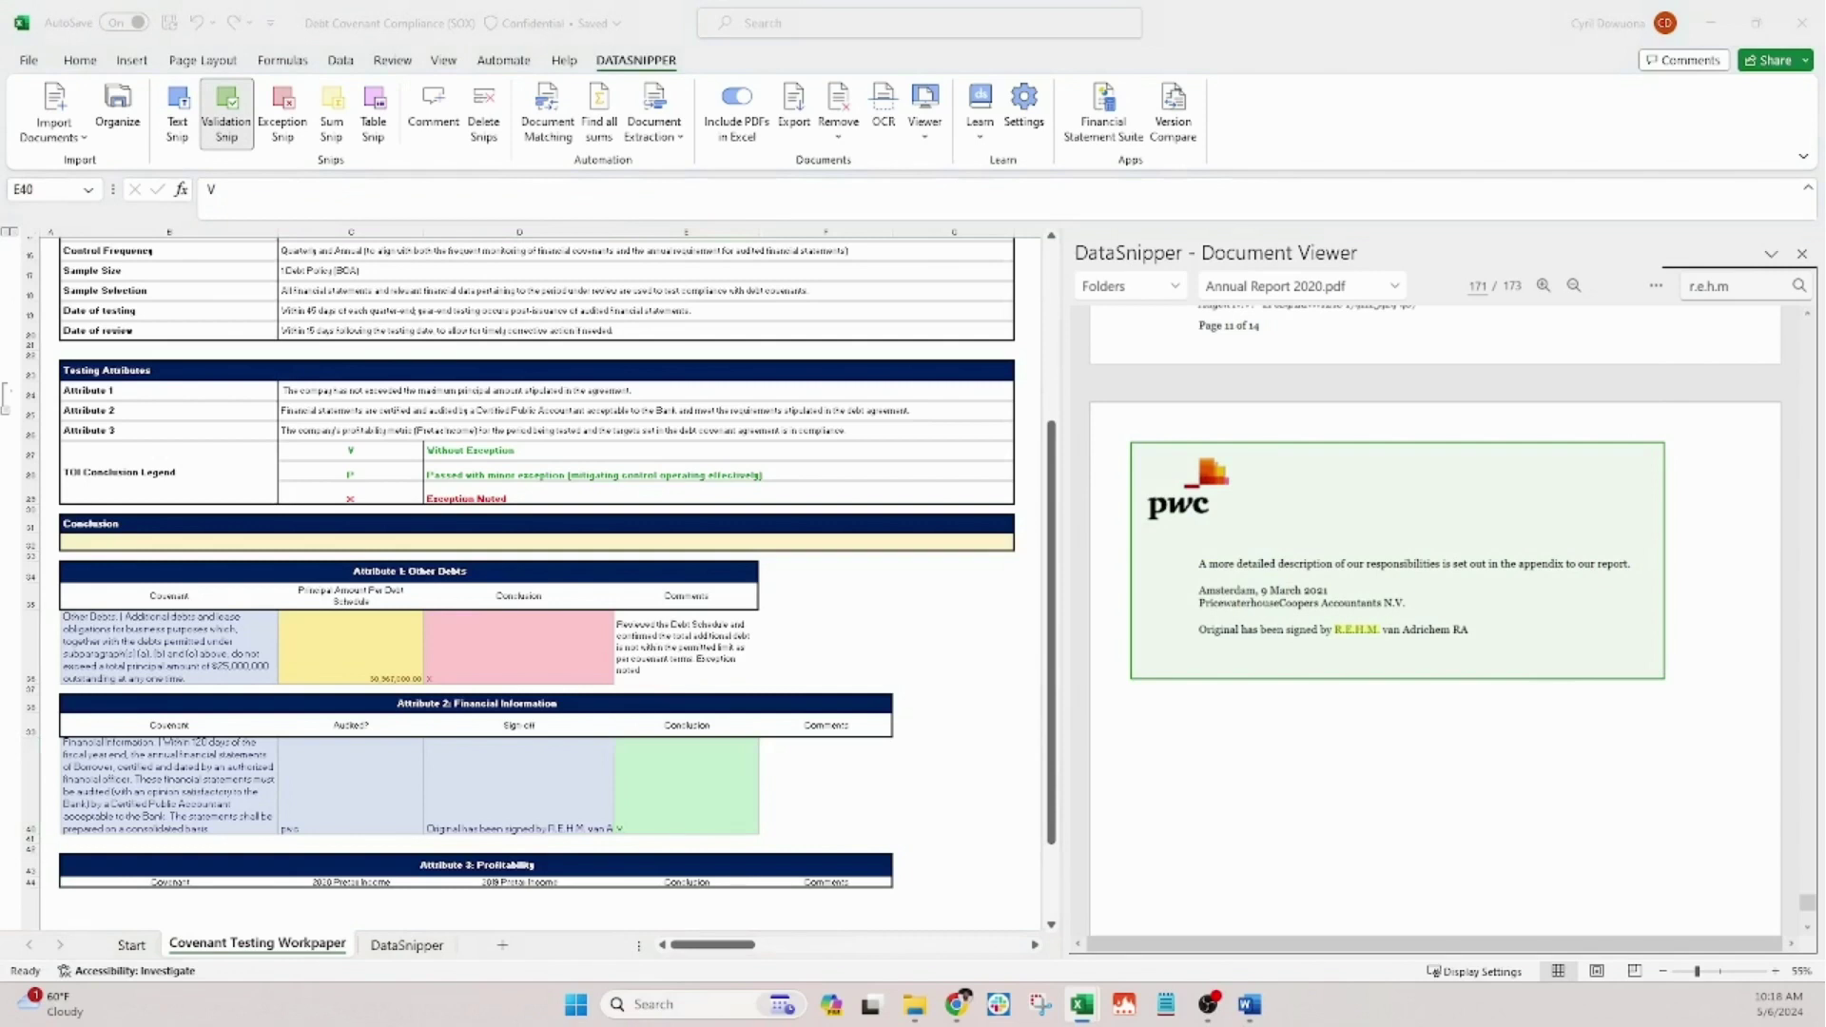
Enter the Attribute 2 comment "Audit completed, and financial statements were submitted on time. All documents meet the compliance requirements as stipulated by the debt agreement.".
click(808, 770)
text(Audit completed, and financial statements were submitted on time. All documents meet the compliance requirements as stipulated by the debt agreement.)
Search the imported documents for "profitability" and open the match on page 10 of the Business Loan Agreement.
scroll(556, 740, down, 1)
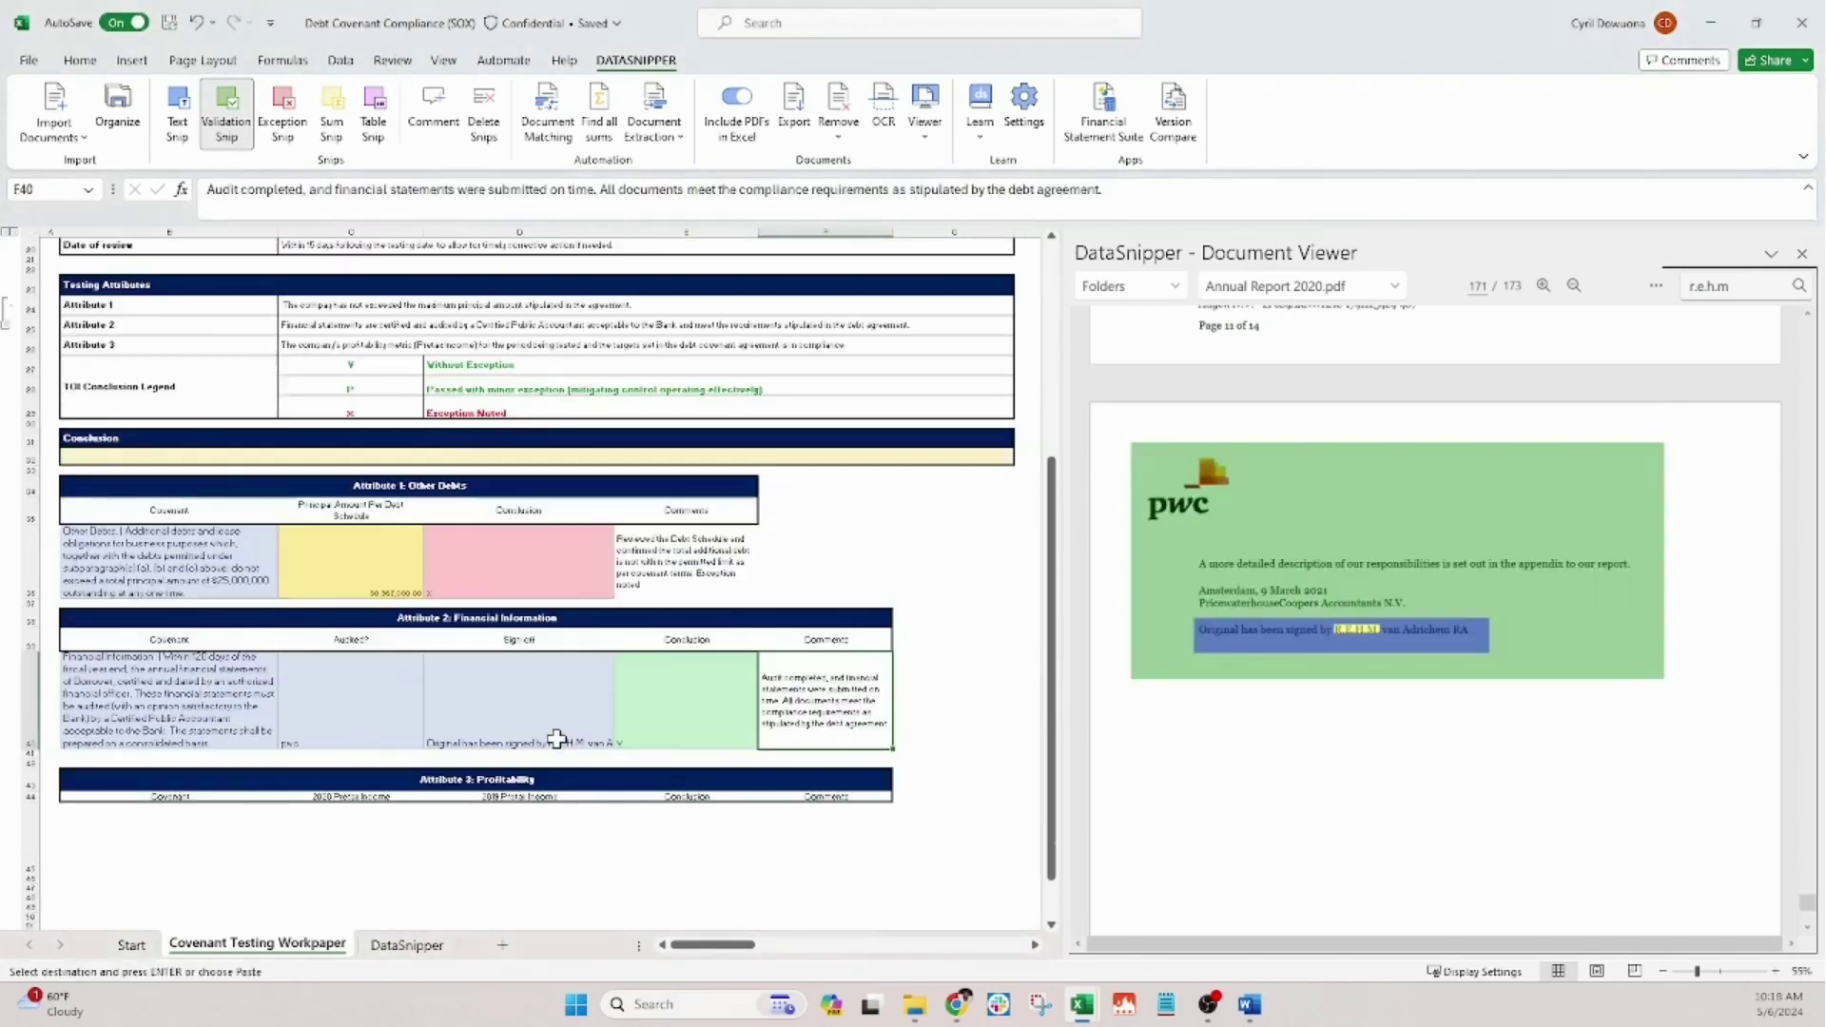
key(alt+t)
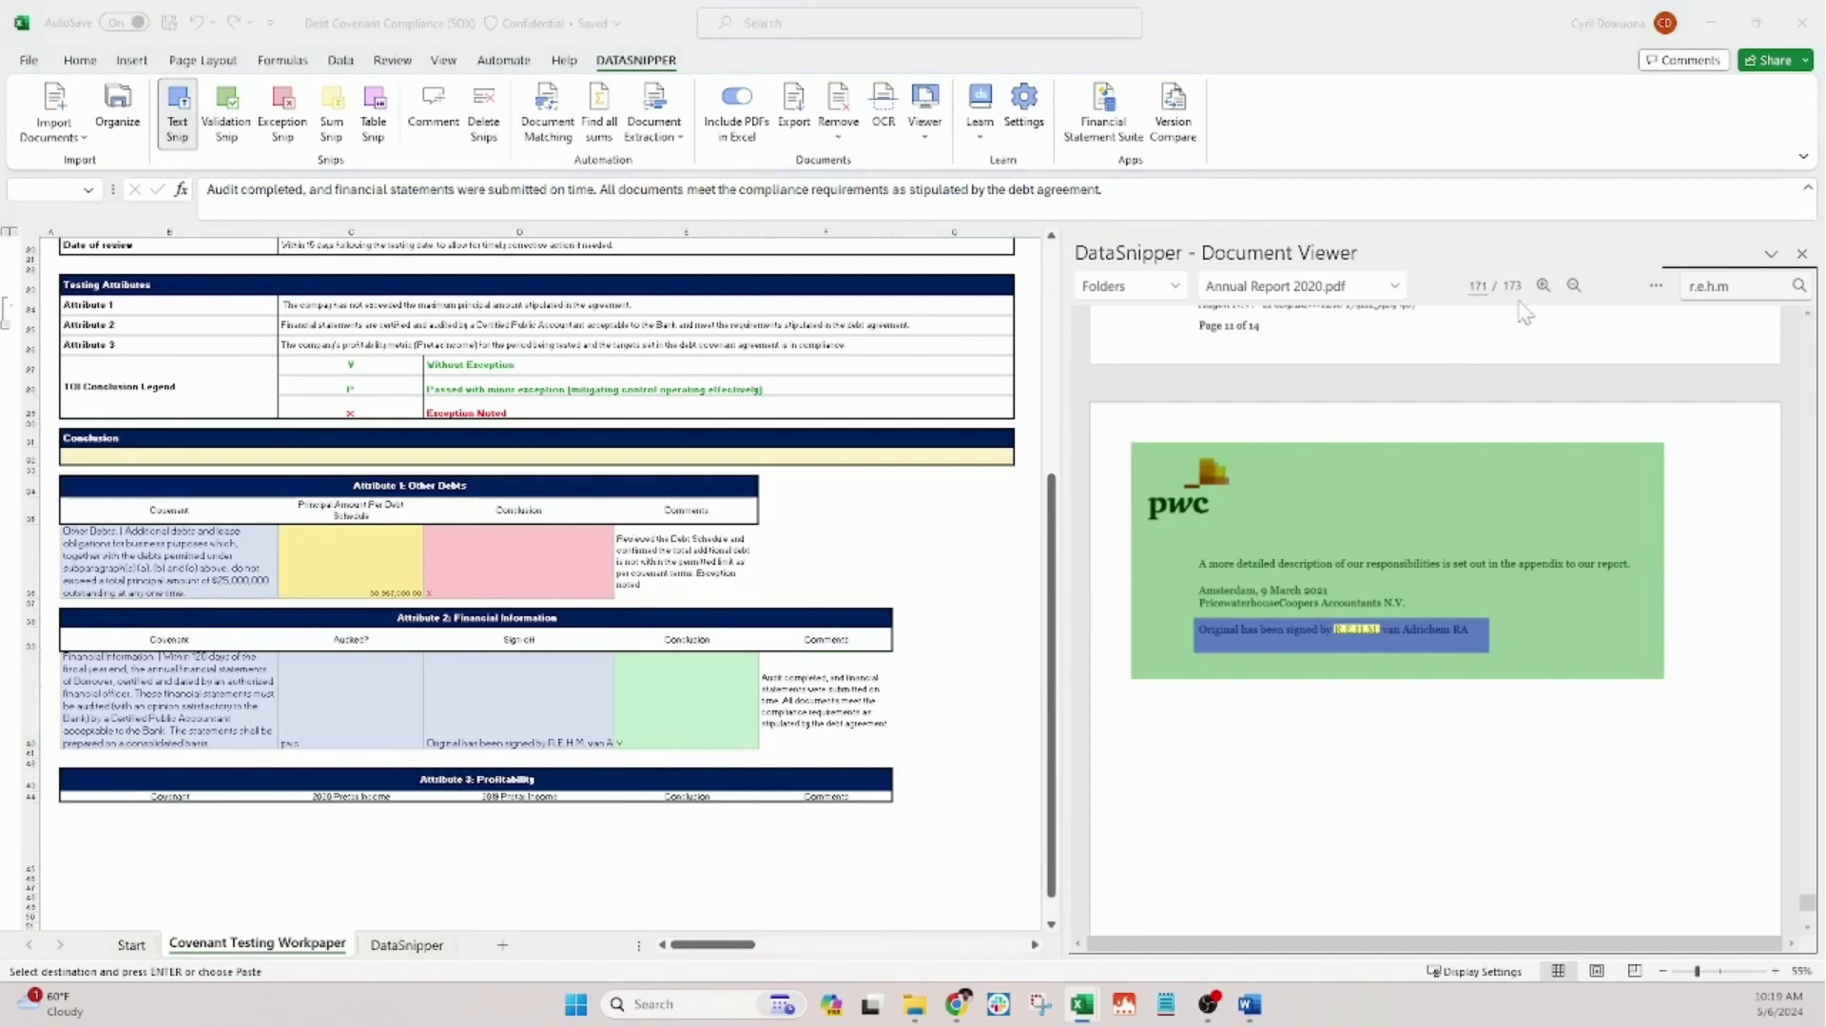
click(1765, 290)
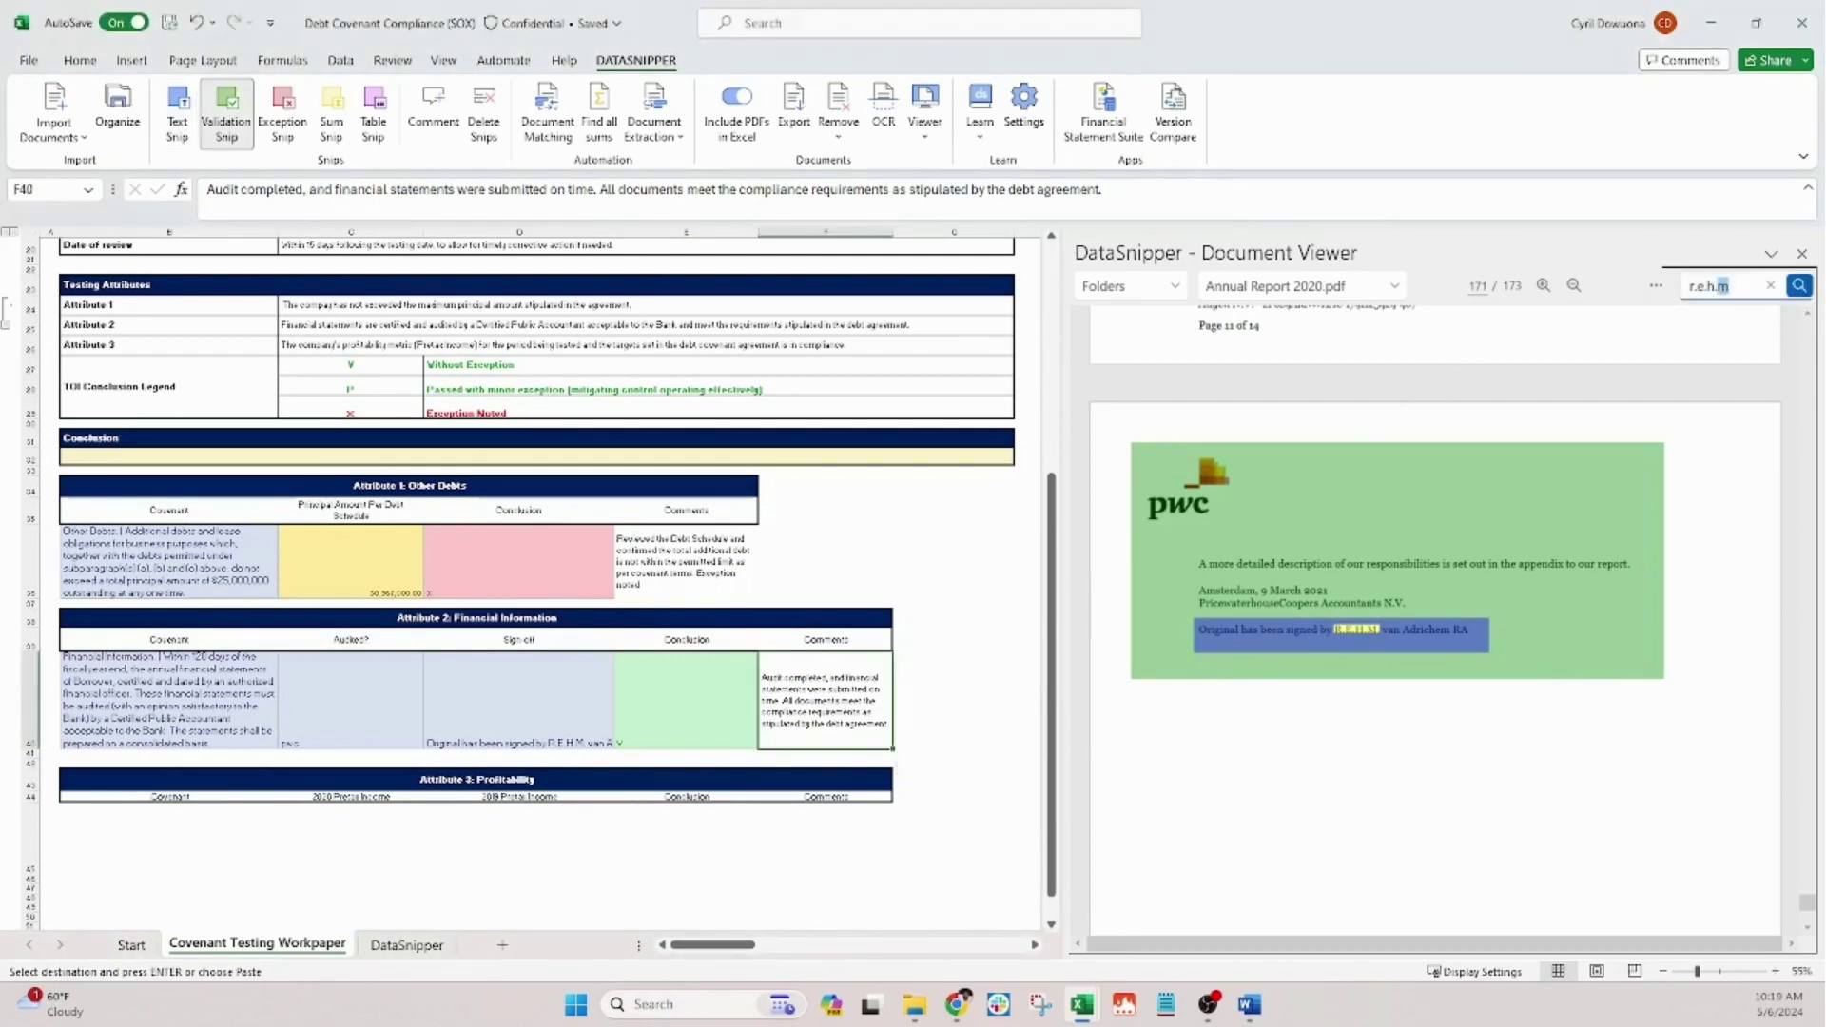
click(1725, 286)
key(BackSpace)
text(profitability)
key(Return)
click(1609, 546)
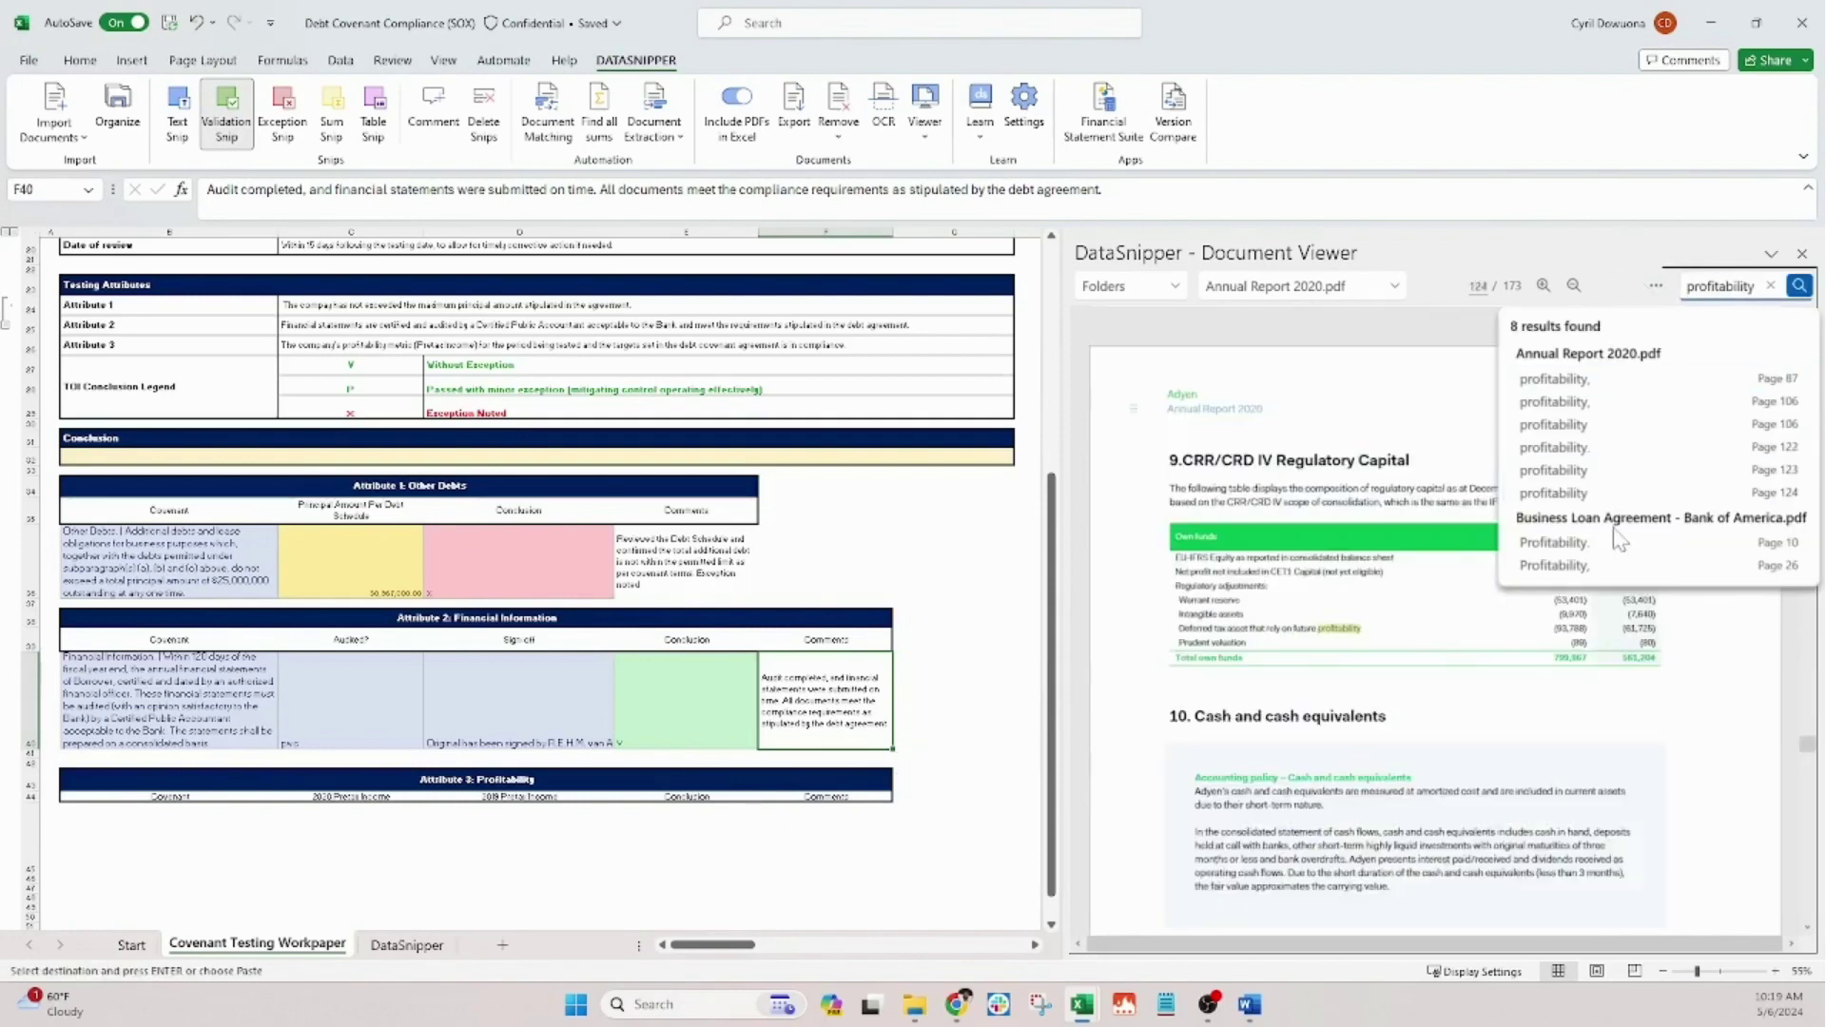
key(ctrl+v)
Text-snip the 8.3 "Profitability" heading and its net loss clause into the Attribute 3 Covenant cell and wrap its text.
click(177, 841)
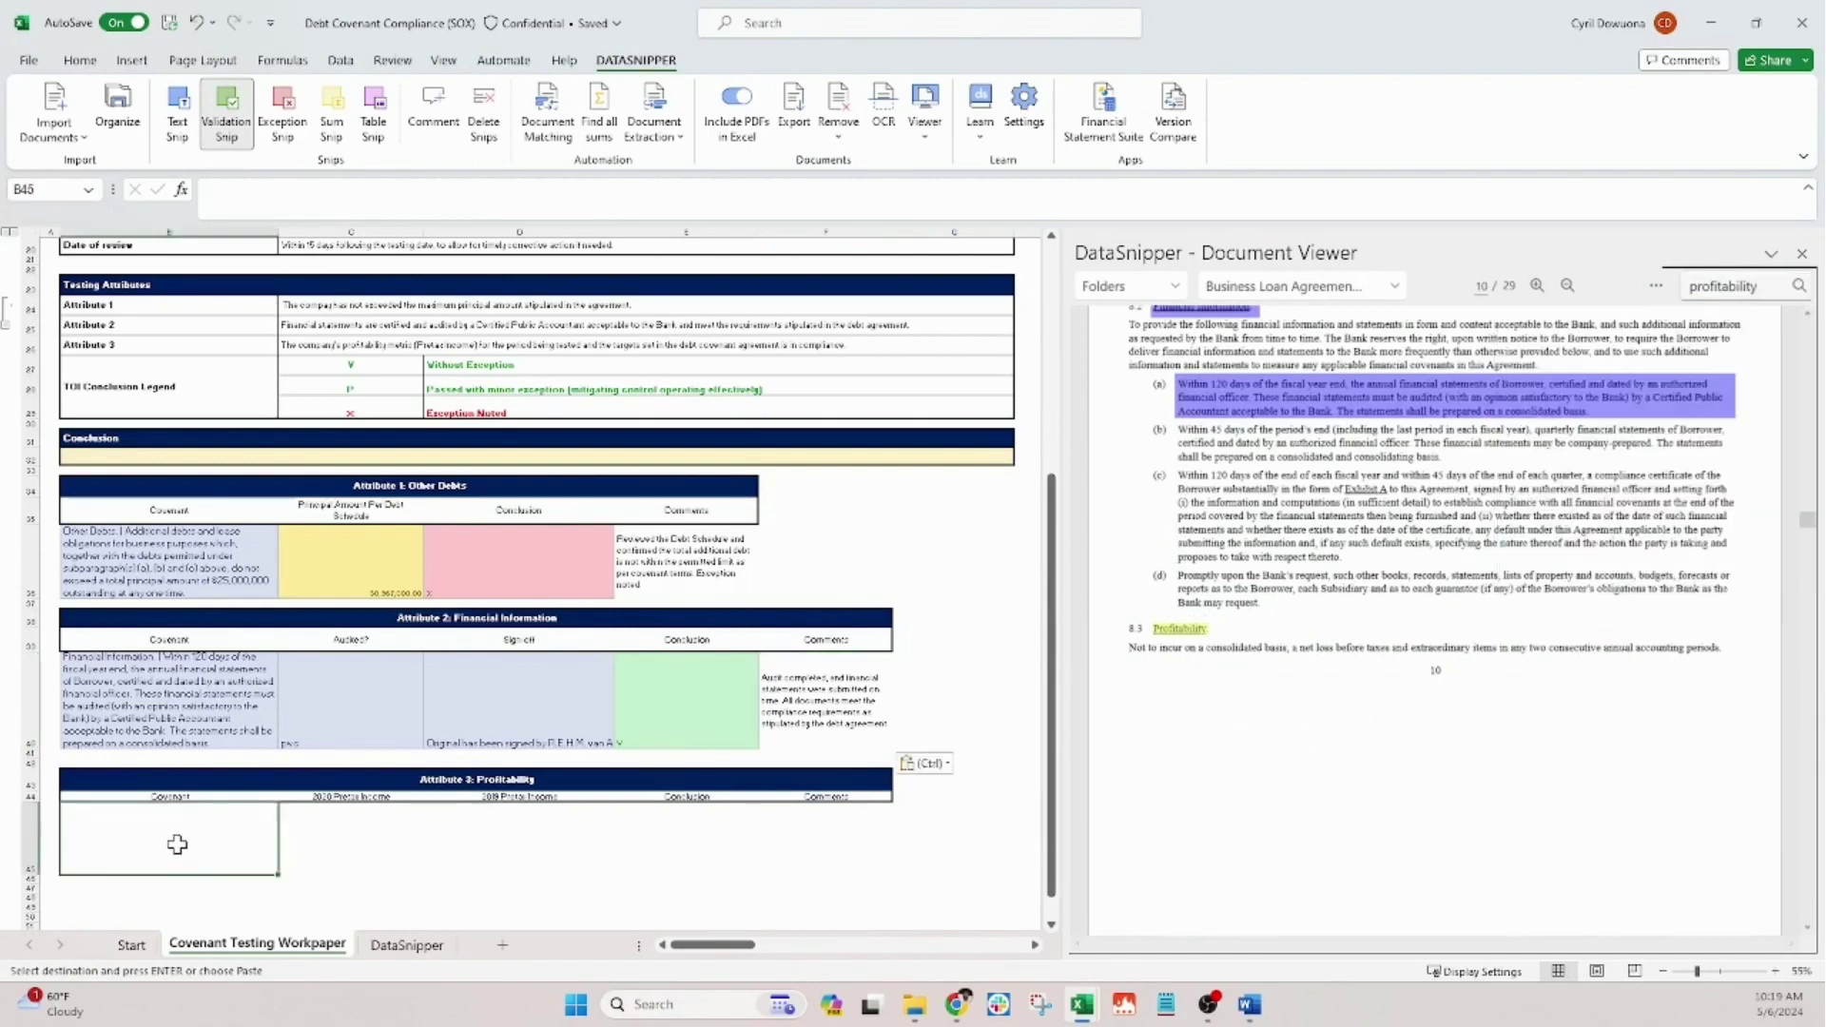
click(175, 133)
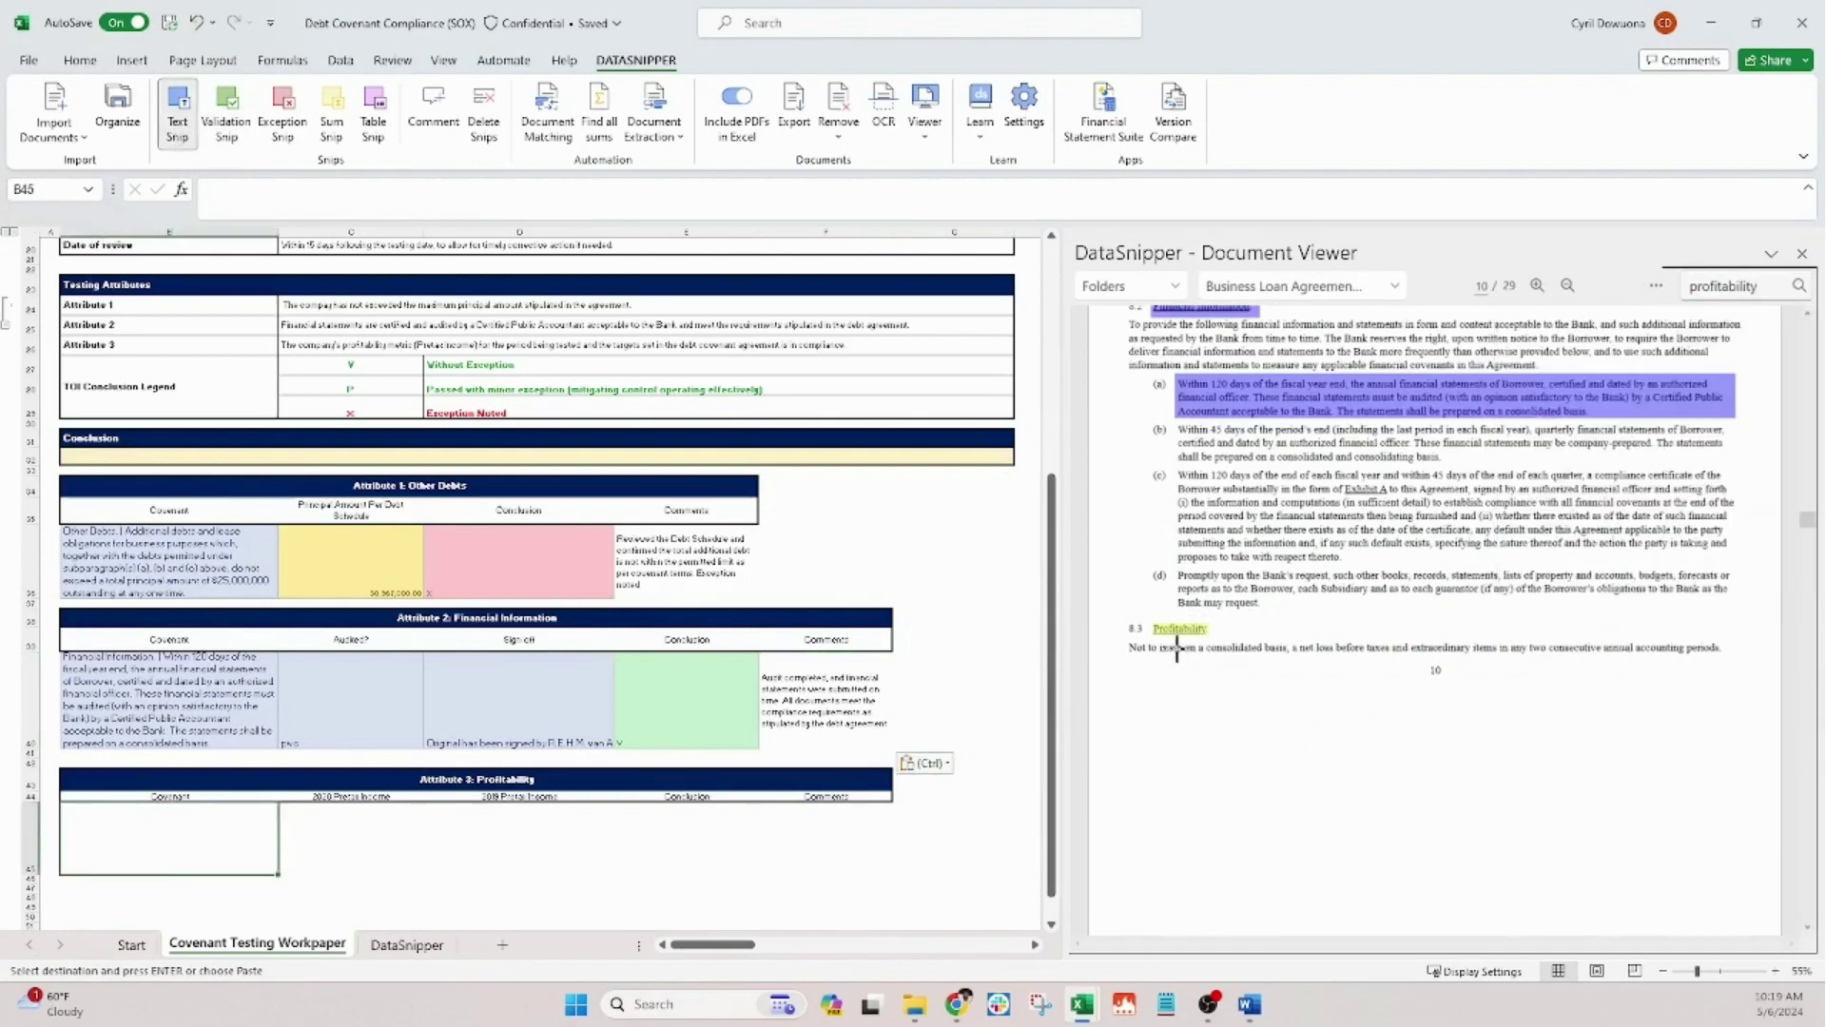
drag(1148, 623, 1221, 637)
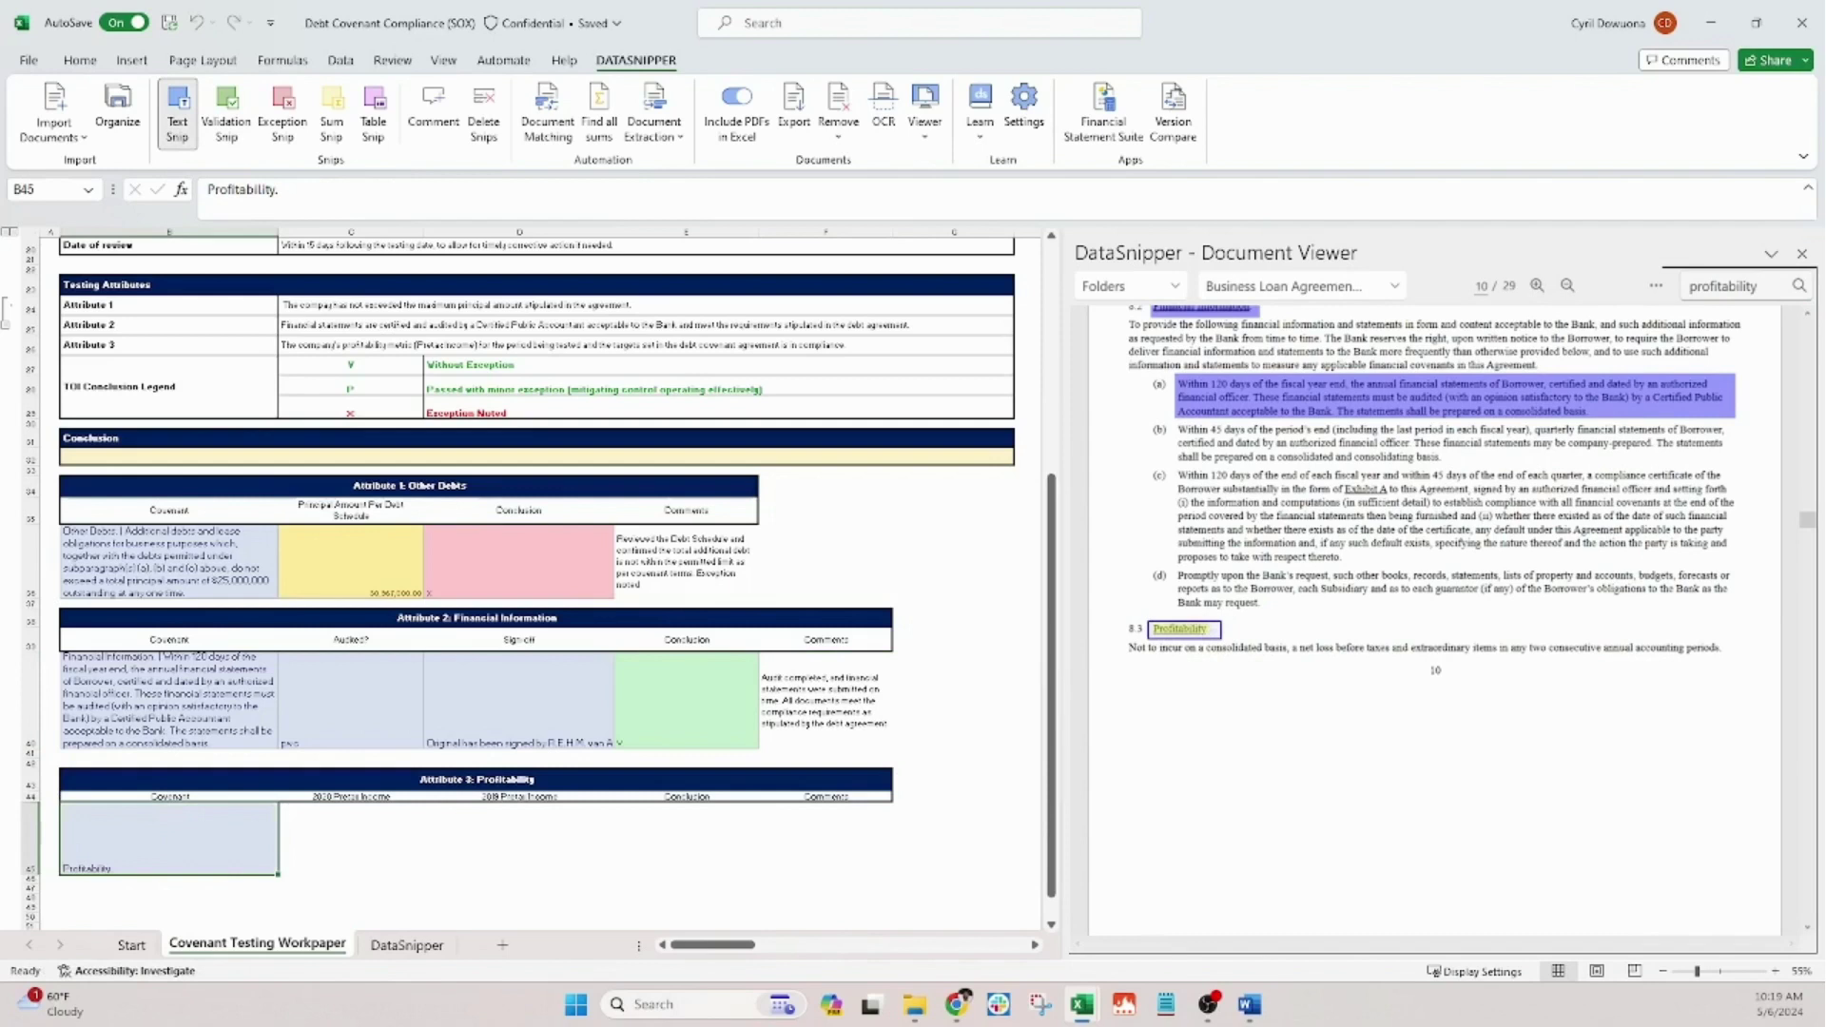
click(167, 848)
drag(1124, 648, 1733, 663)
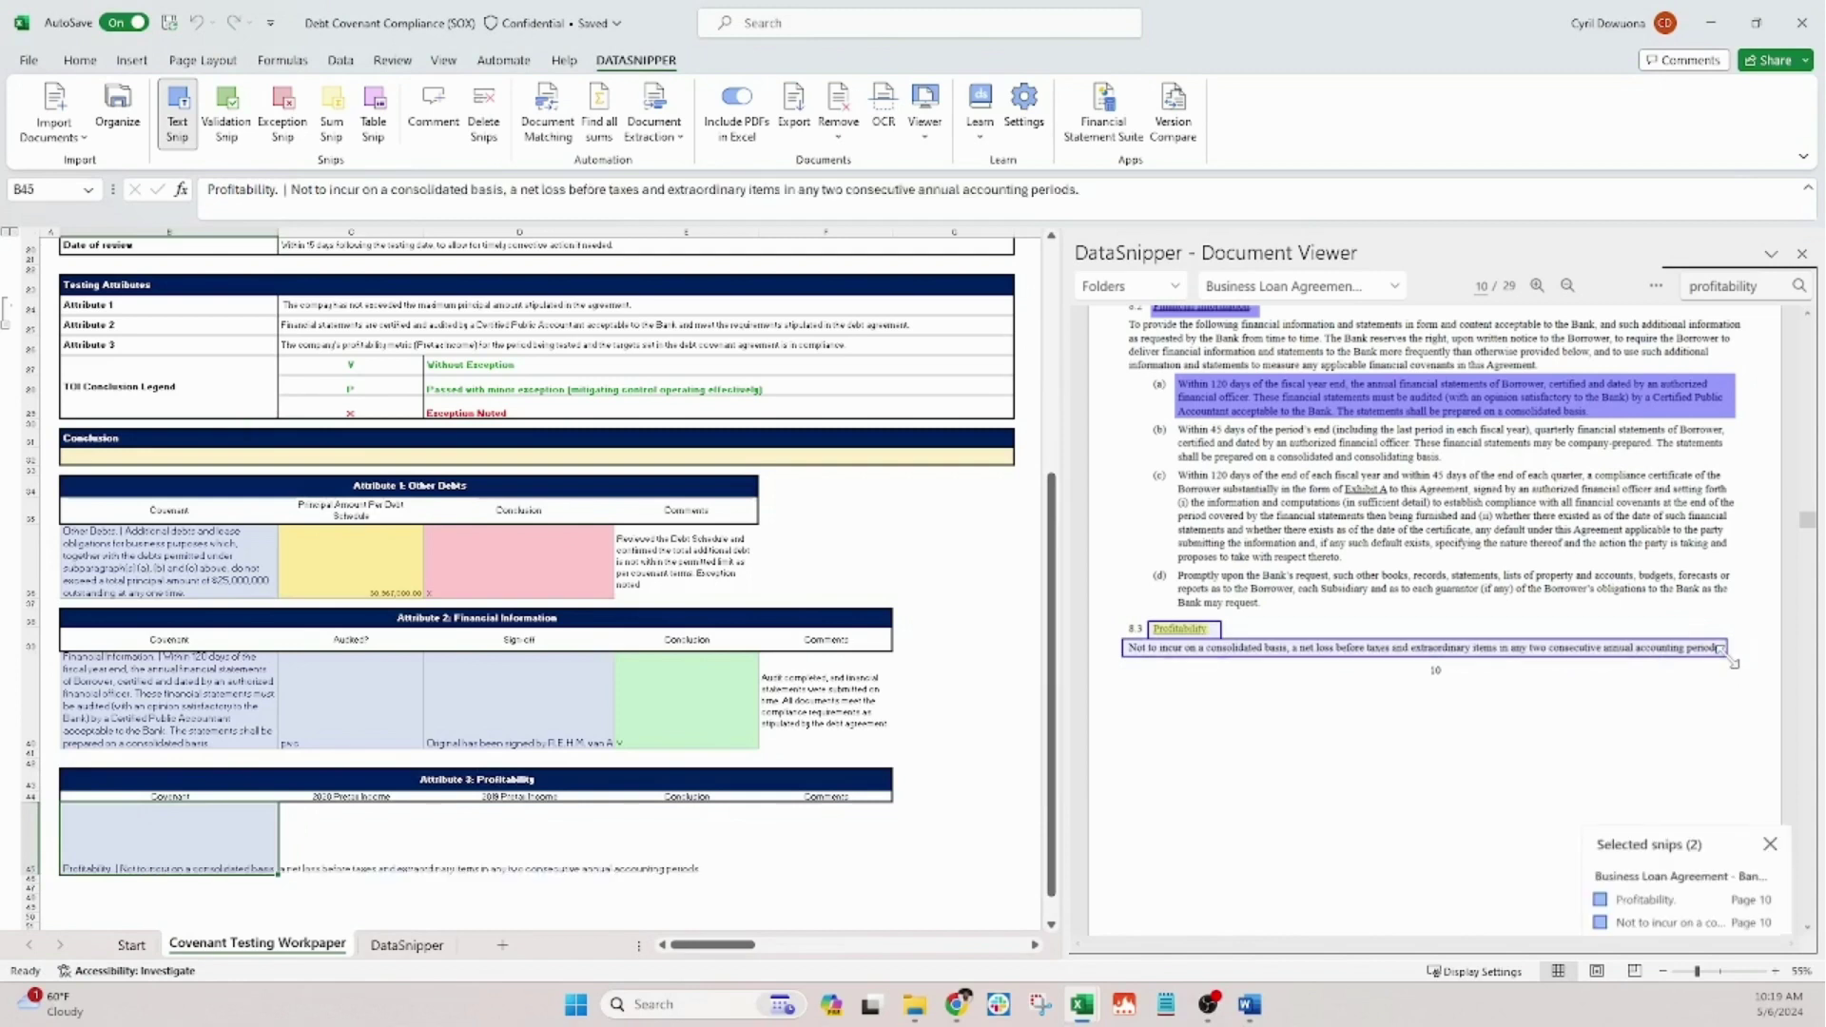
click(80, 60)
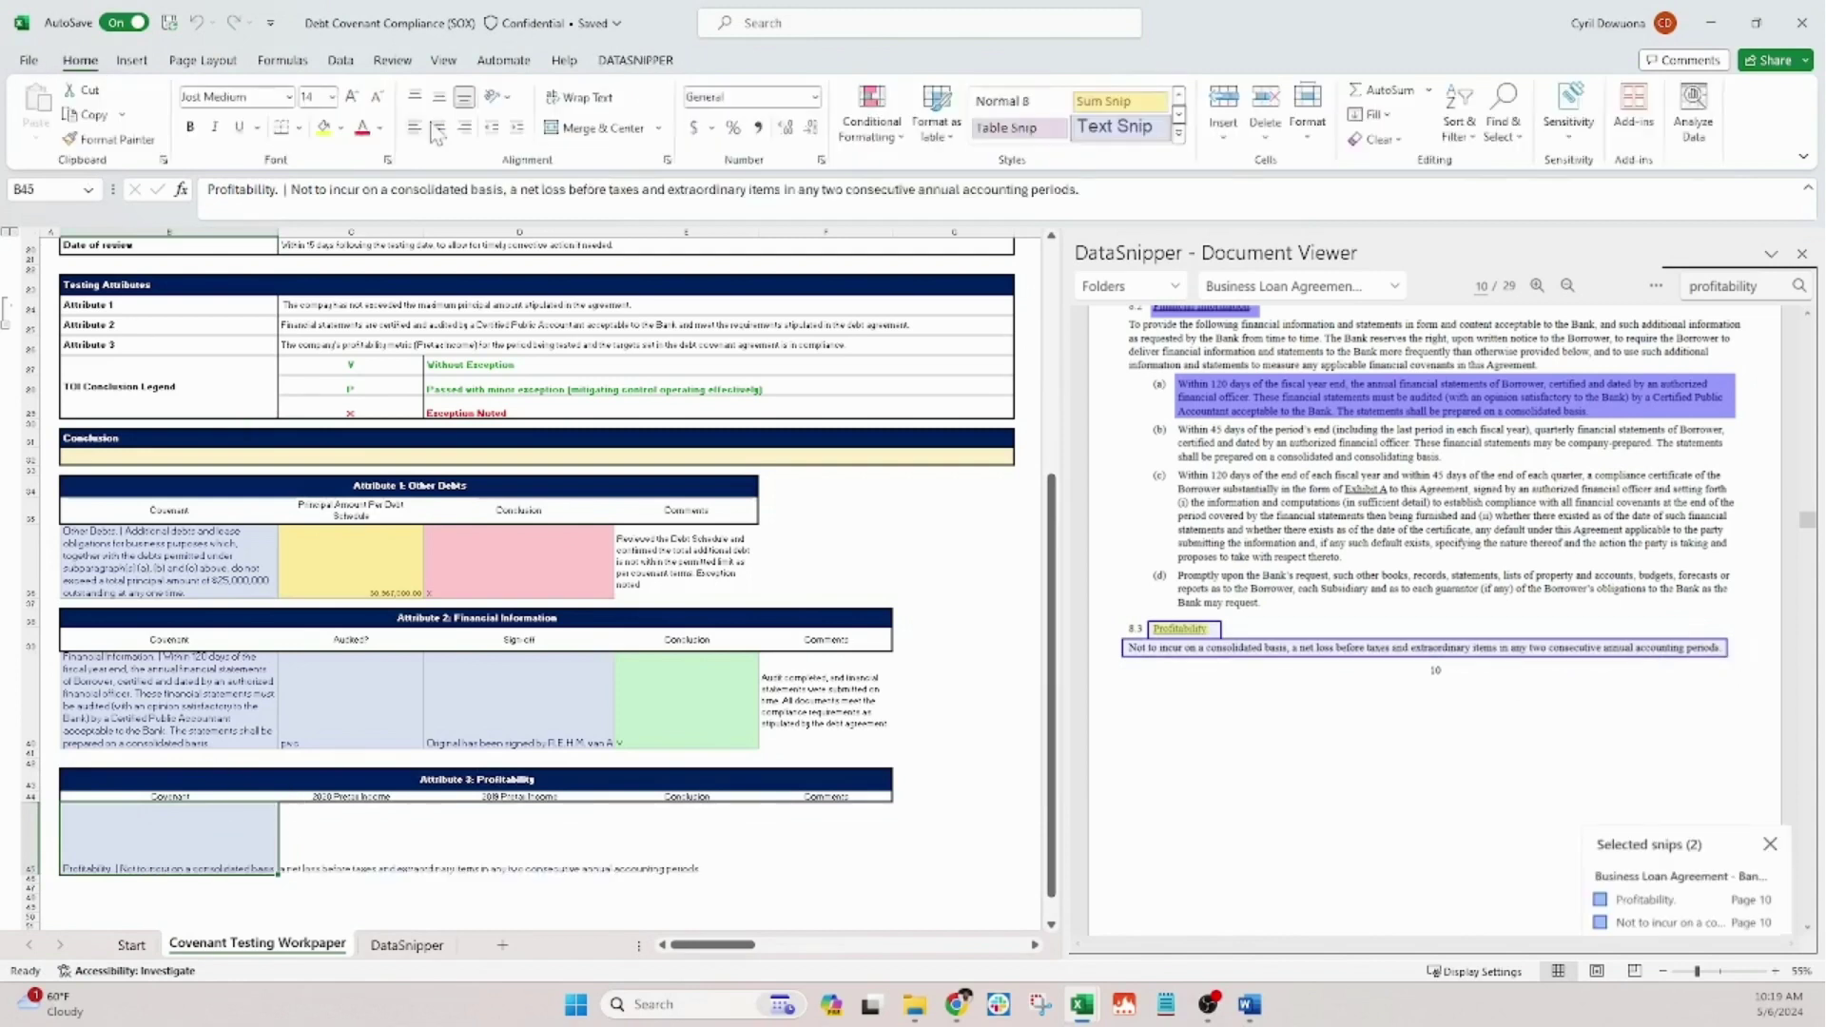
click(580, 97)
Search Annual Report 2020.pdf for "income before" and text-snip the 2020 and 2019 income before income taxes into the matching Attribute 3 pretax income cells.
click(635, 60)
click(366, 836)
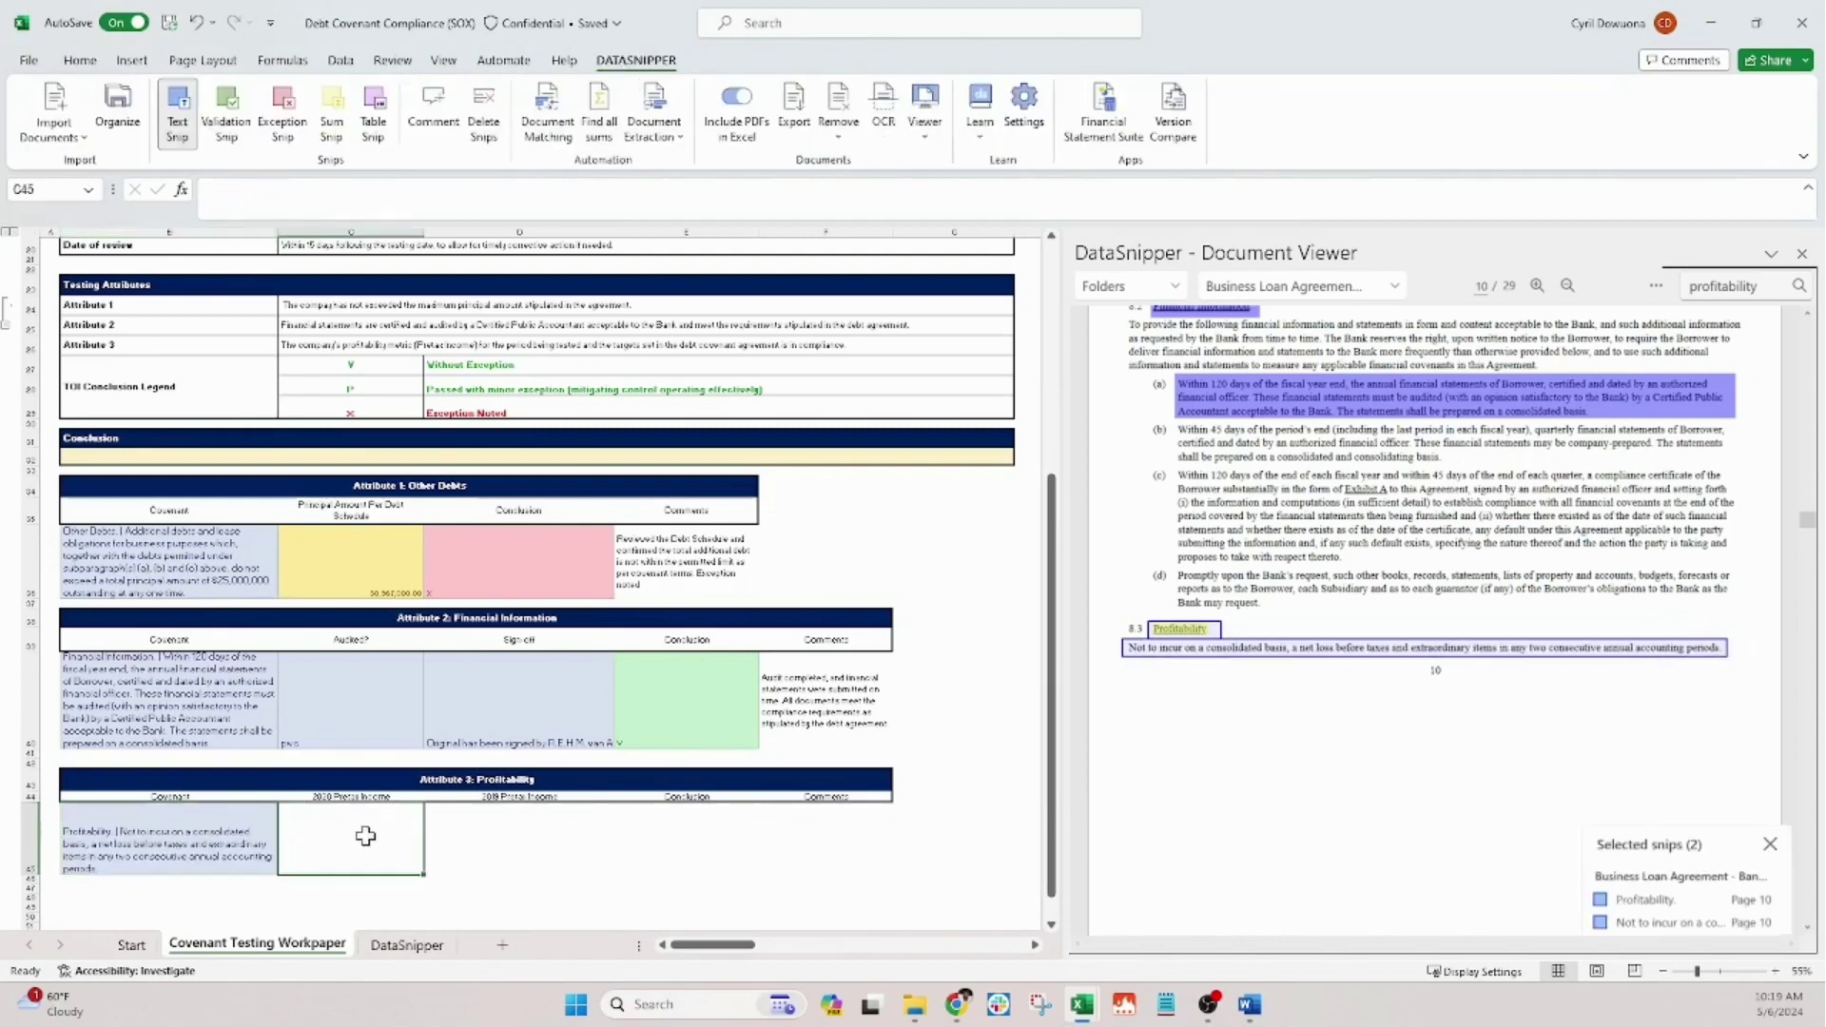
click(1327, 287)
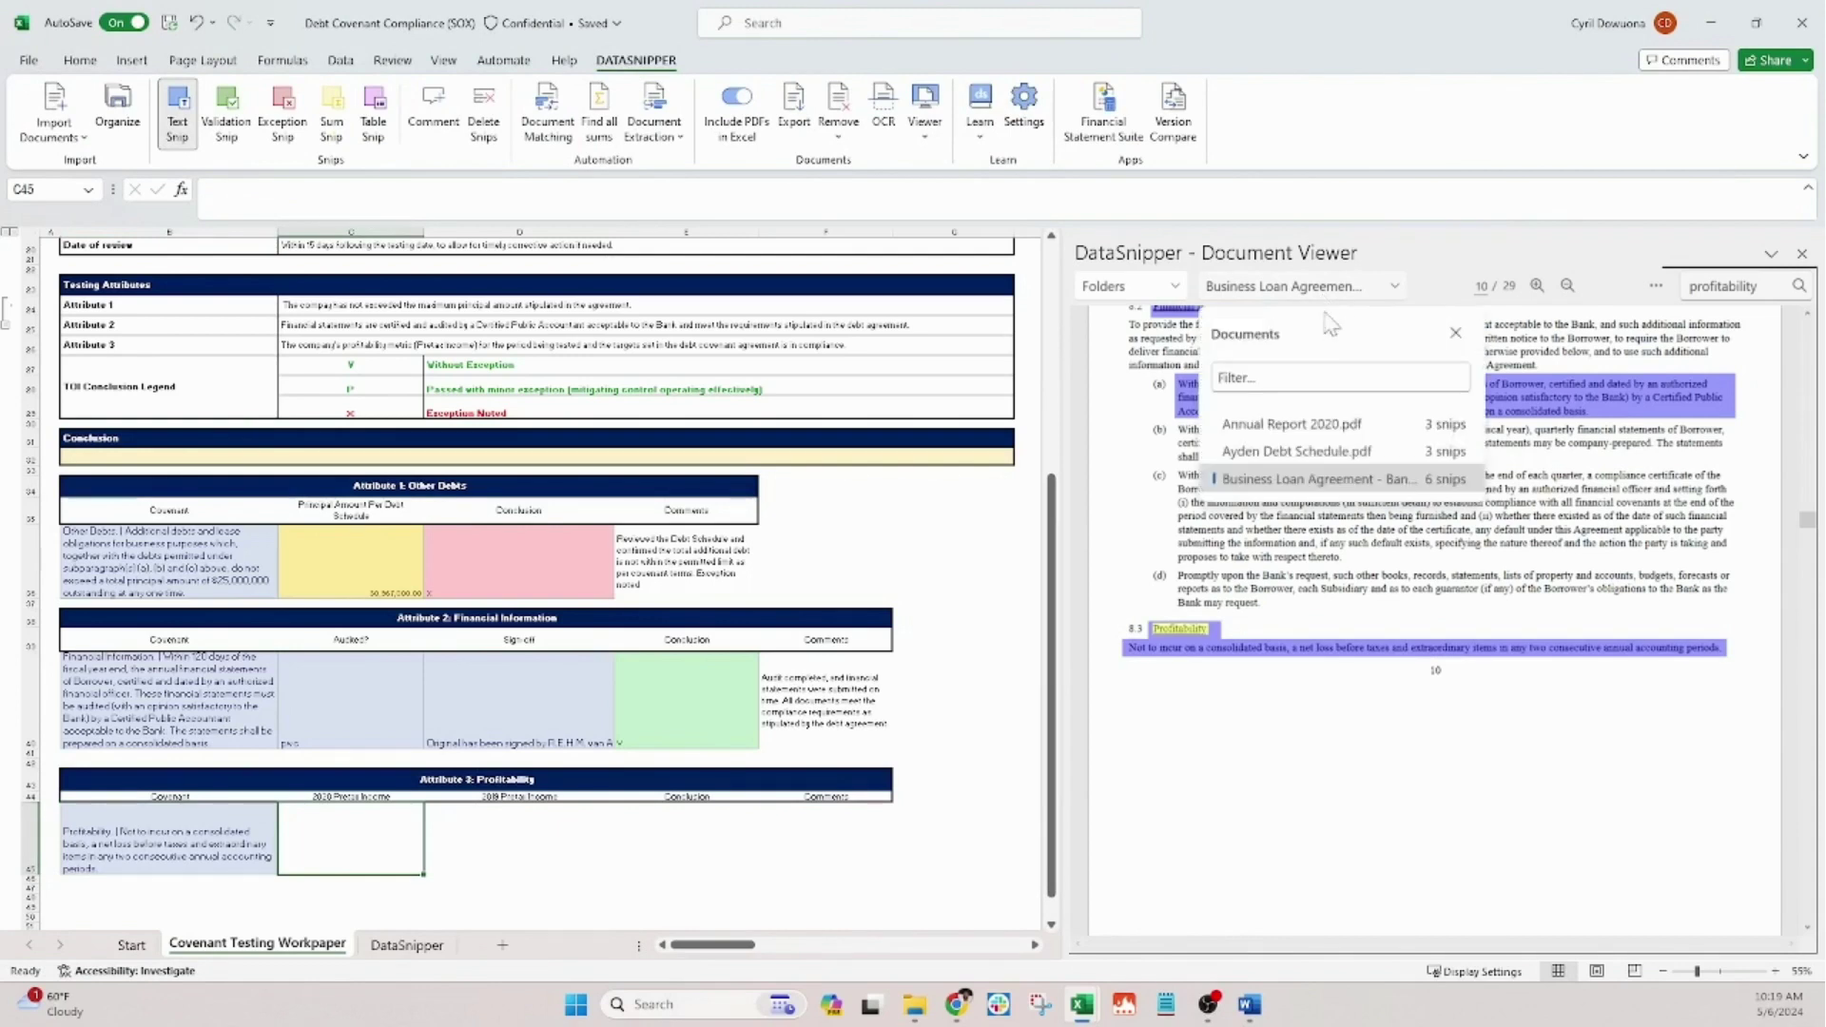
click(1324, 423)
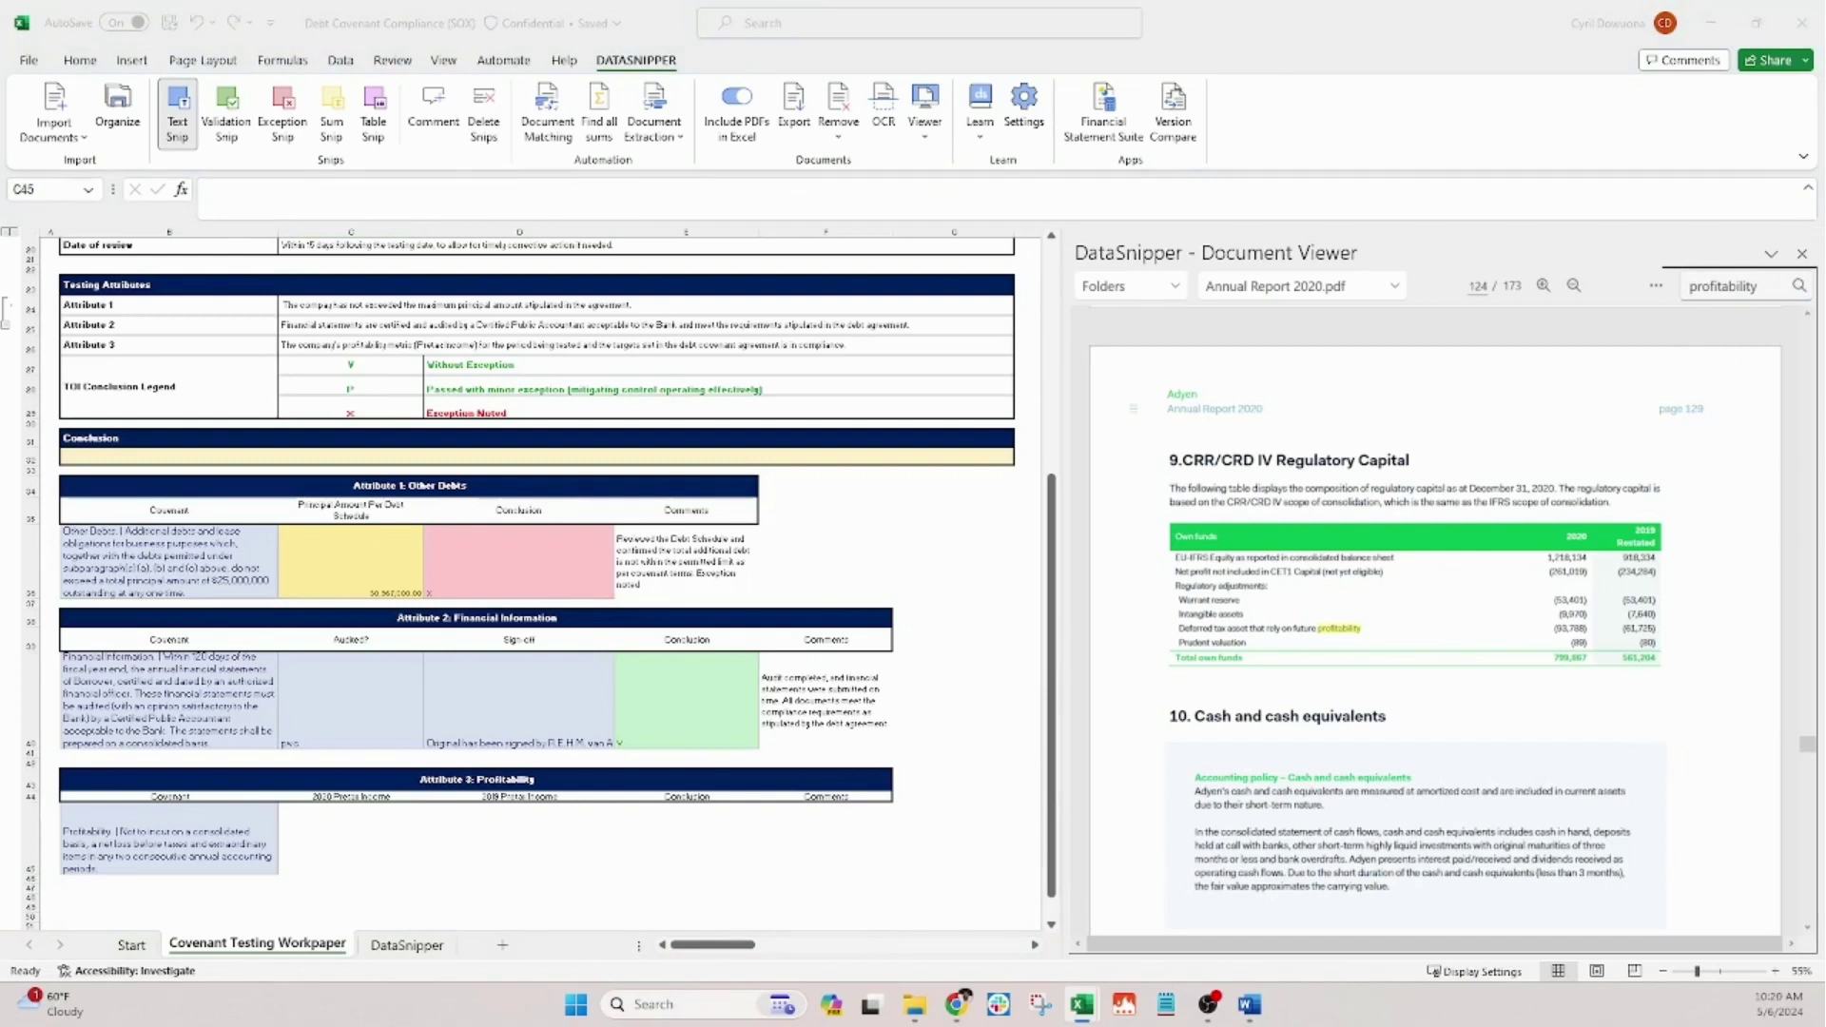
click(1769, 285)
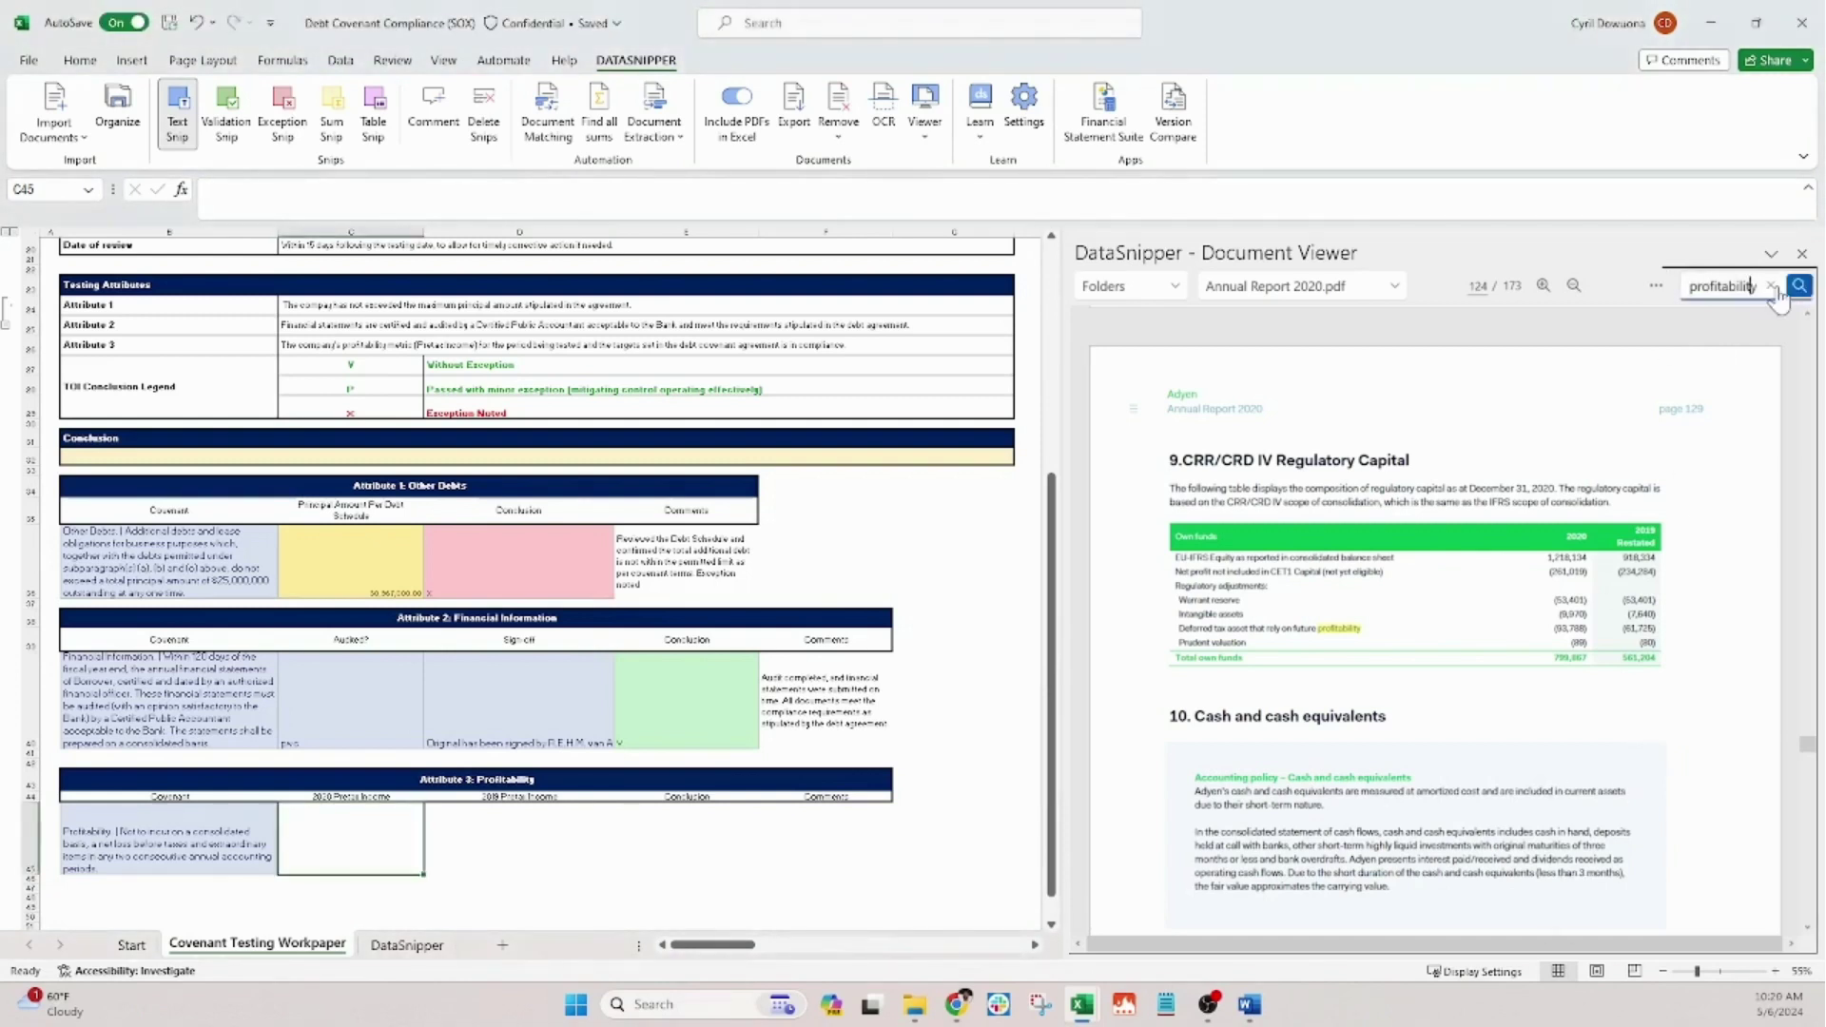
key(ctrl+a)
key(BackSpace)
text(income bef)
key(Return)
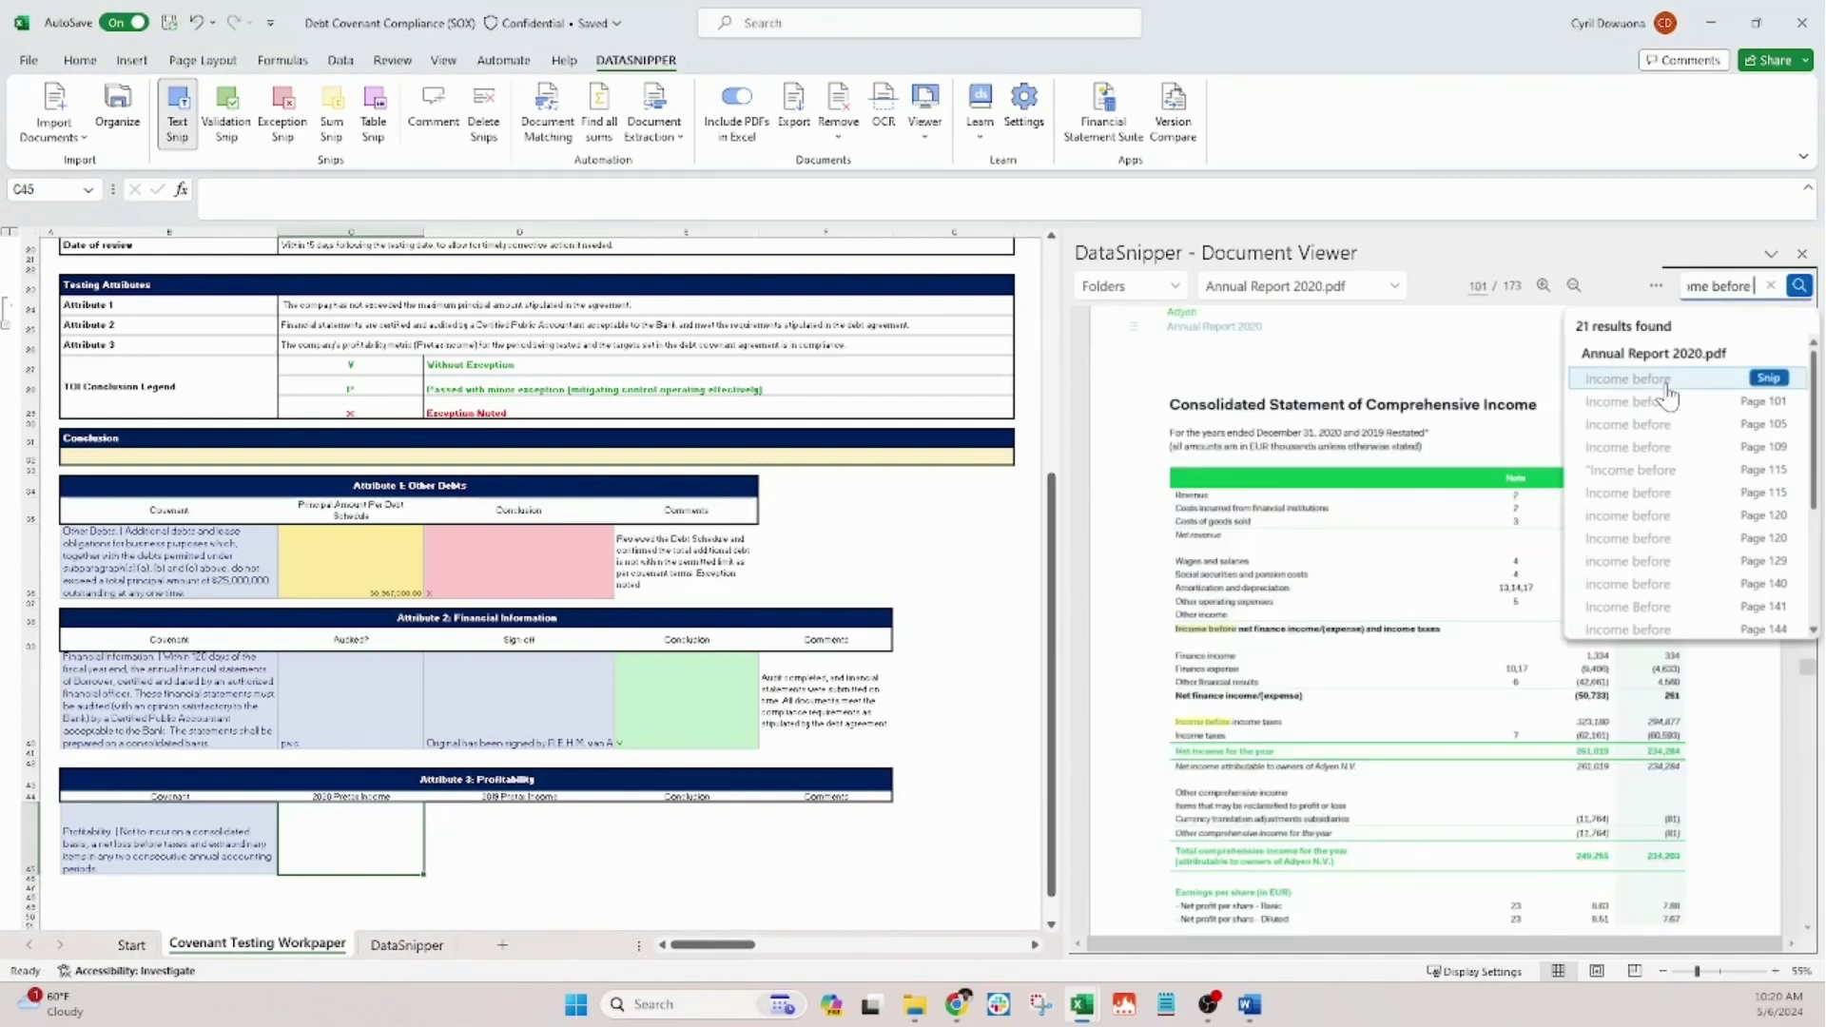
click(1667, 385)
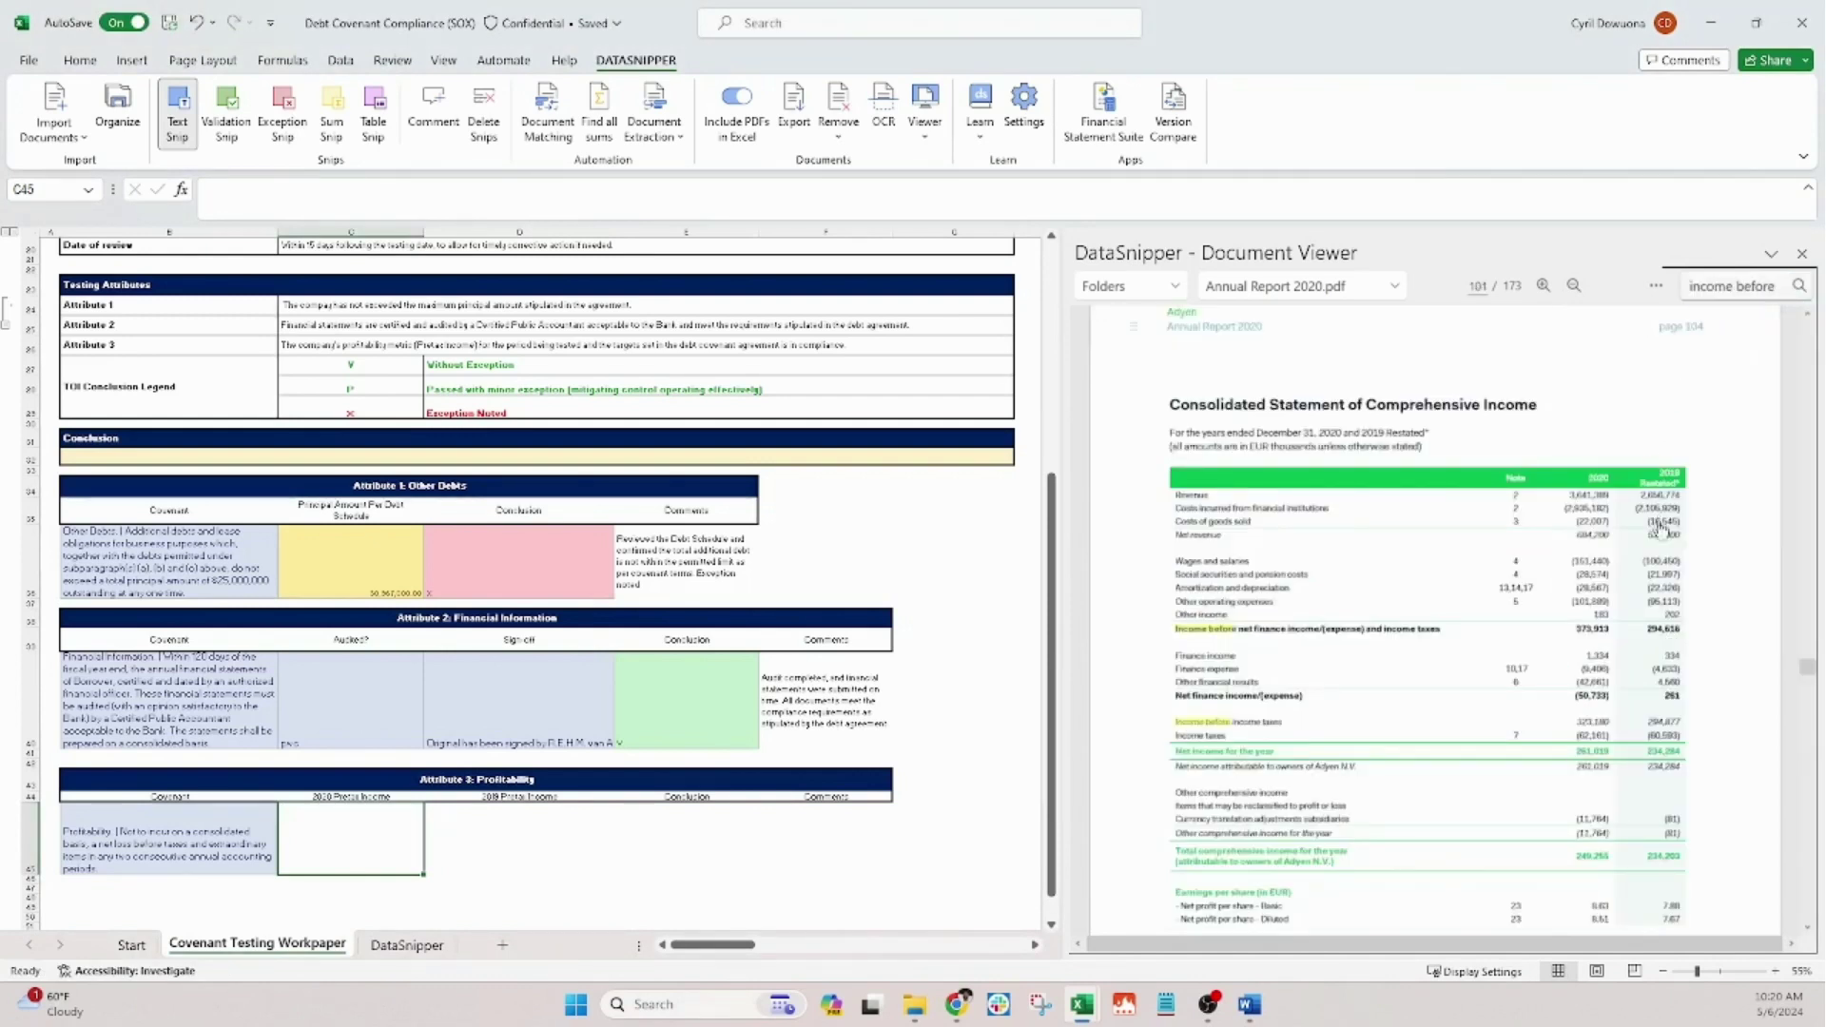
drag(1569, 716, 1683, 731)
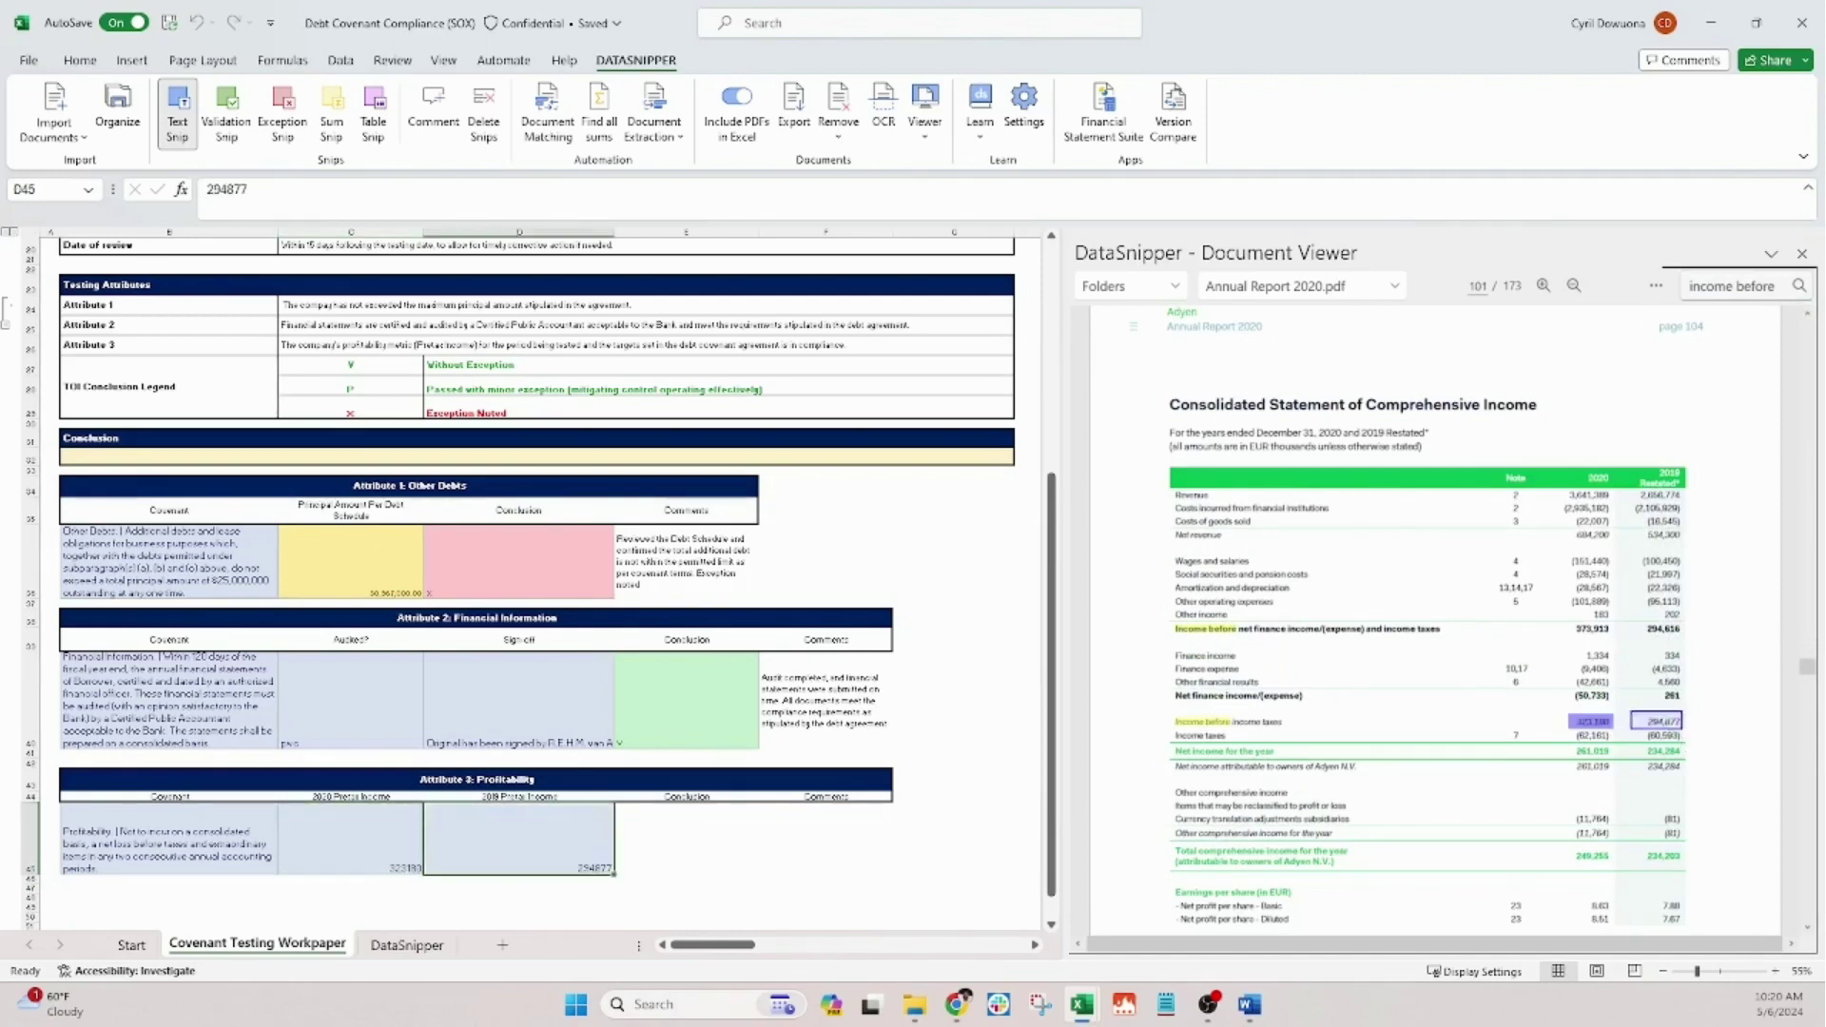
Mark the Attribute 3 Conclusion cell with a Validation Snip over the "Income before income taxes" row of the income statement.
click(225, 122)
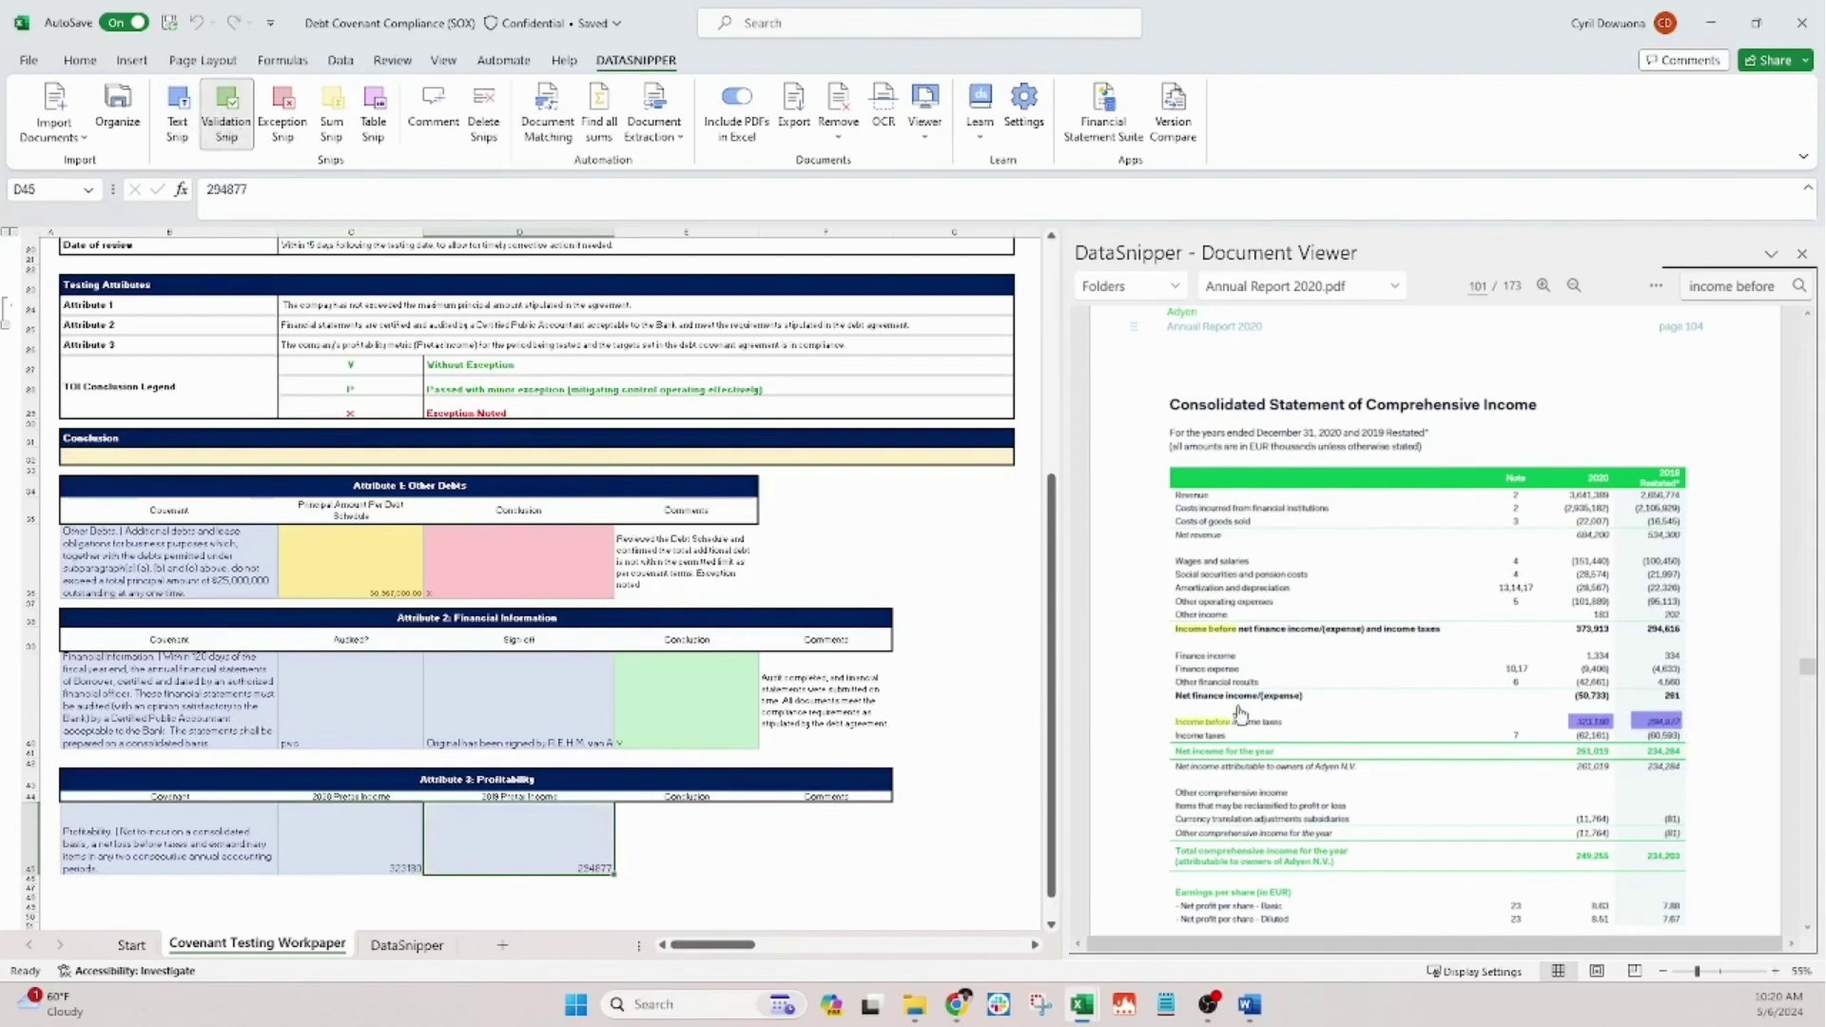
drag(1167, 710, 1703, 747)
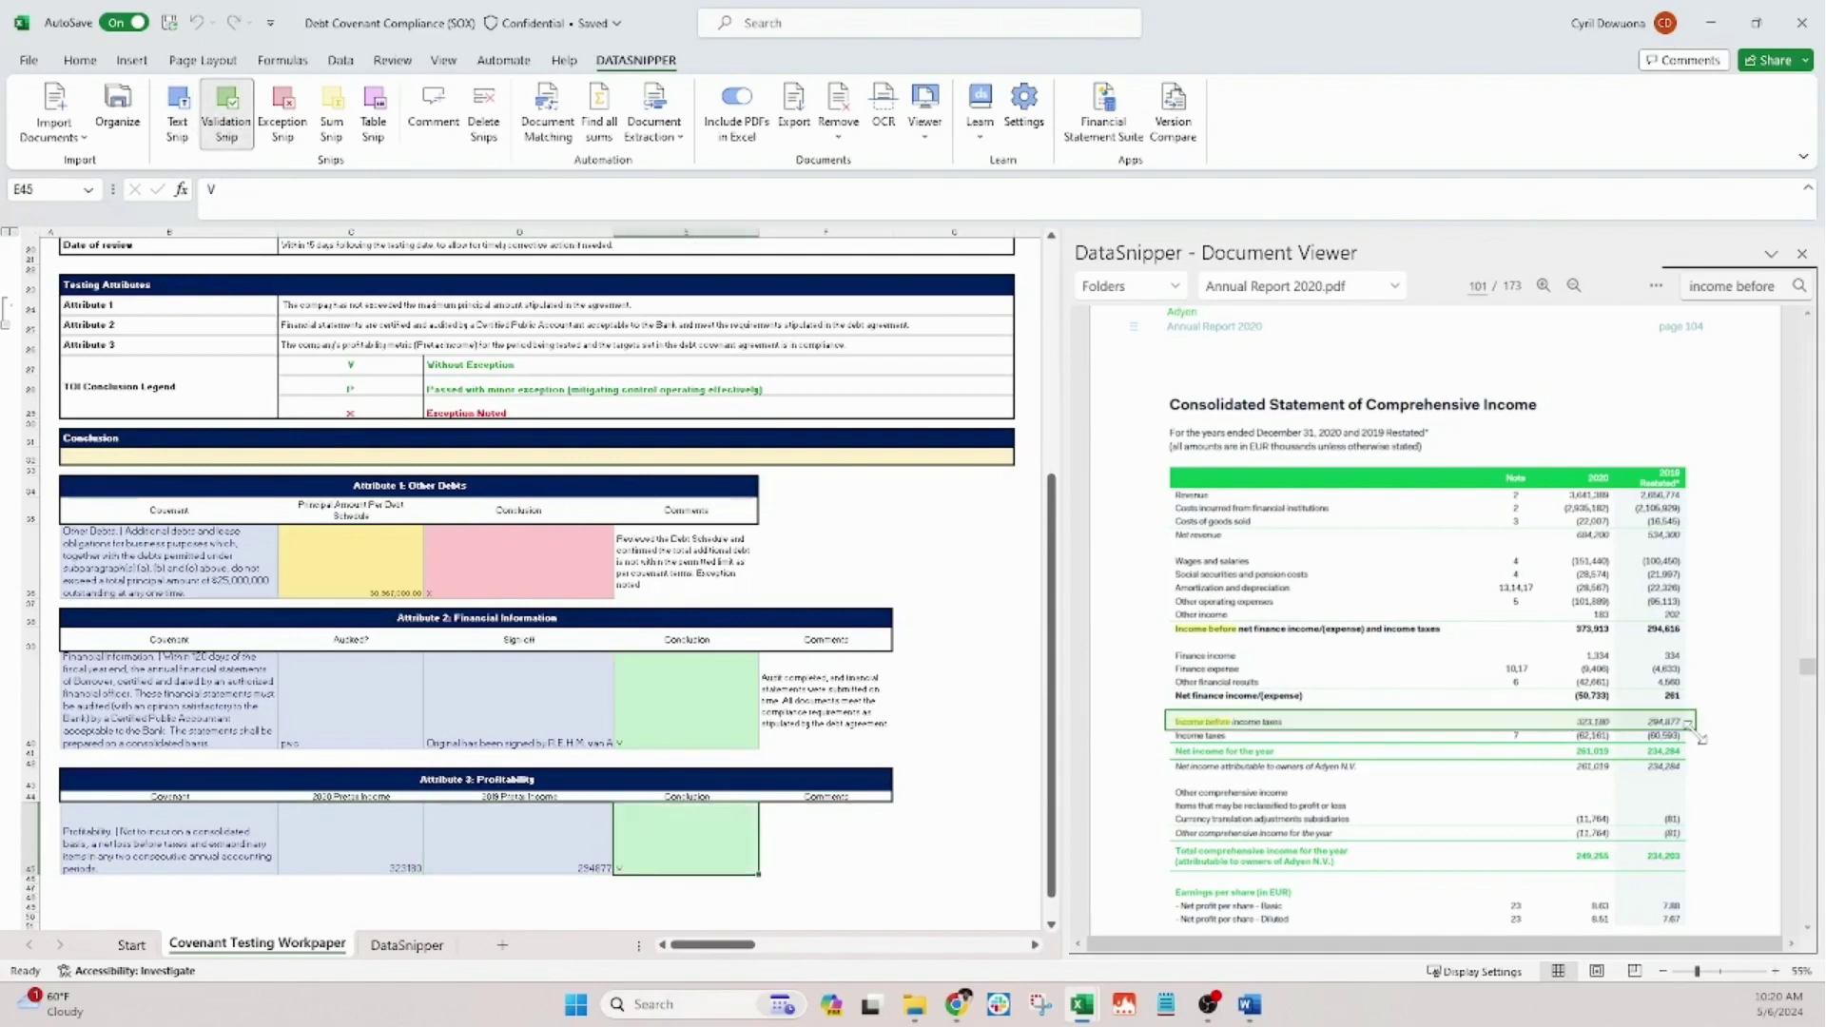
click(1698, 735)
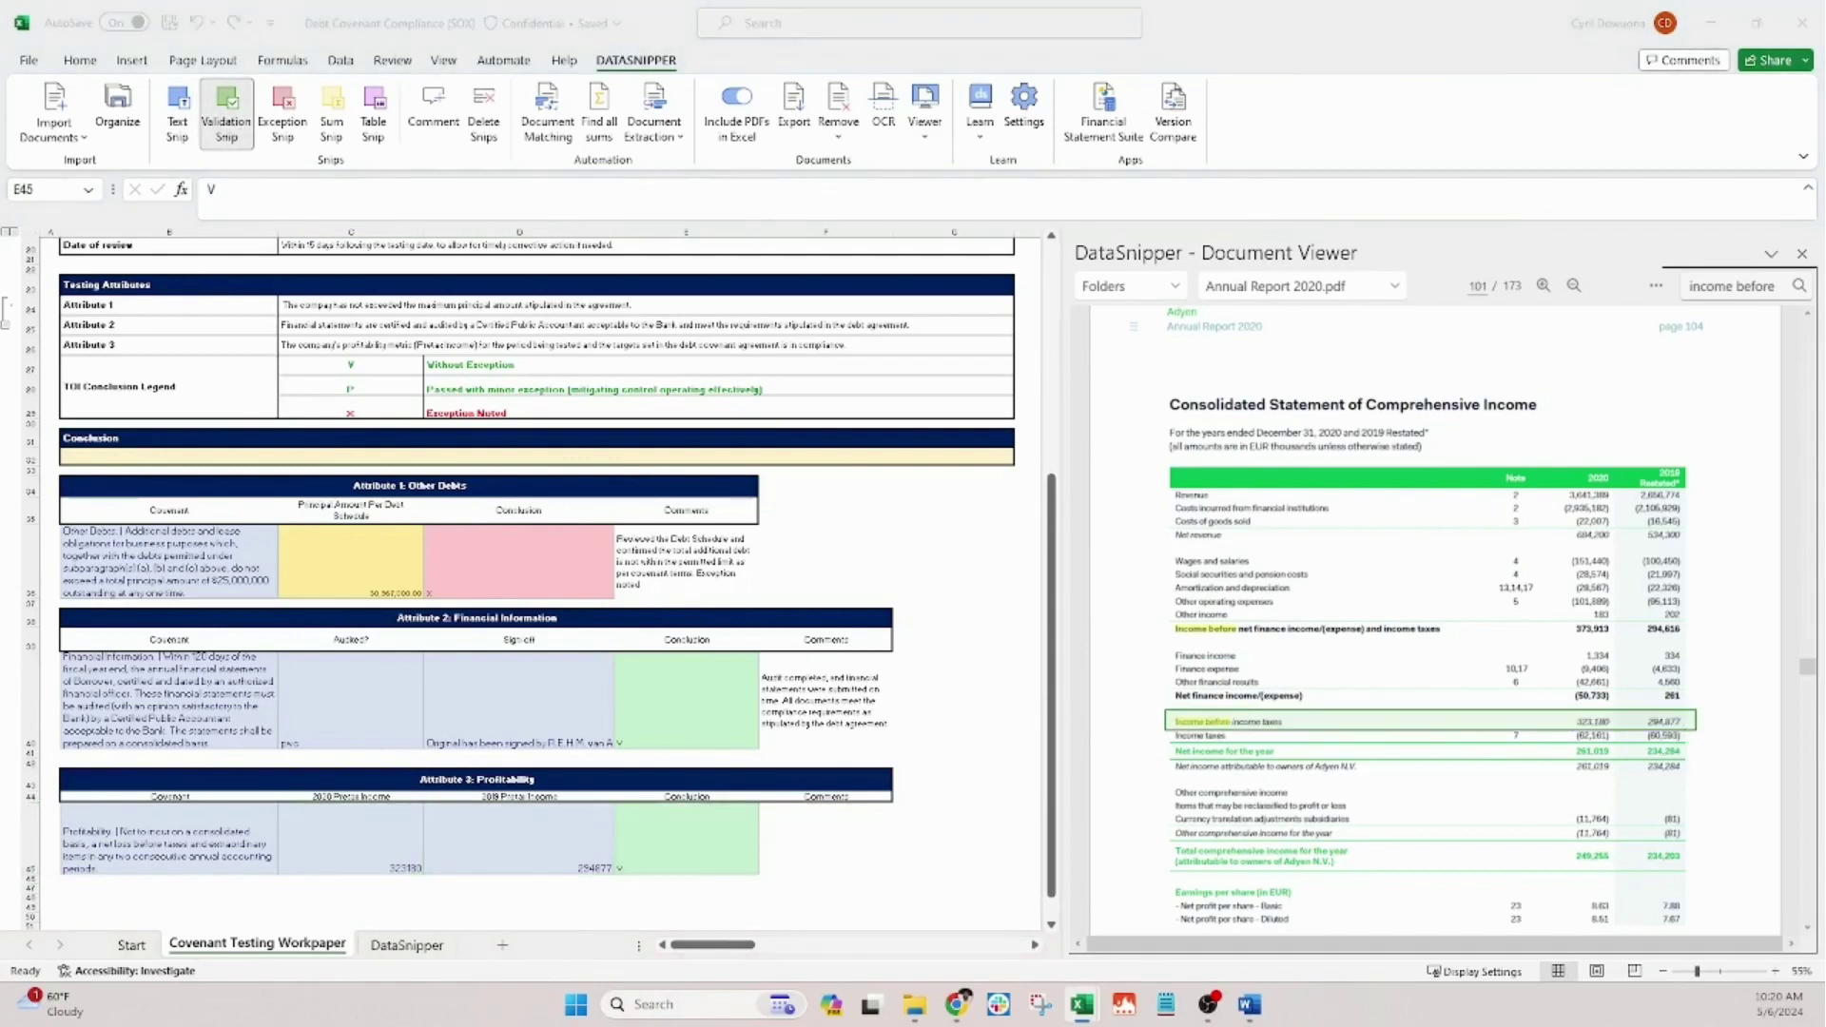
Enter the Attribute 3 comment "Profitability metrics reviewed and confirm the company's earnings are above the covenant's threshold. The profitability covenant is met".
click(806, 833)
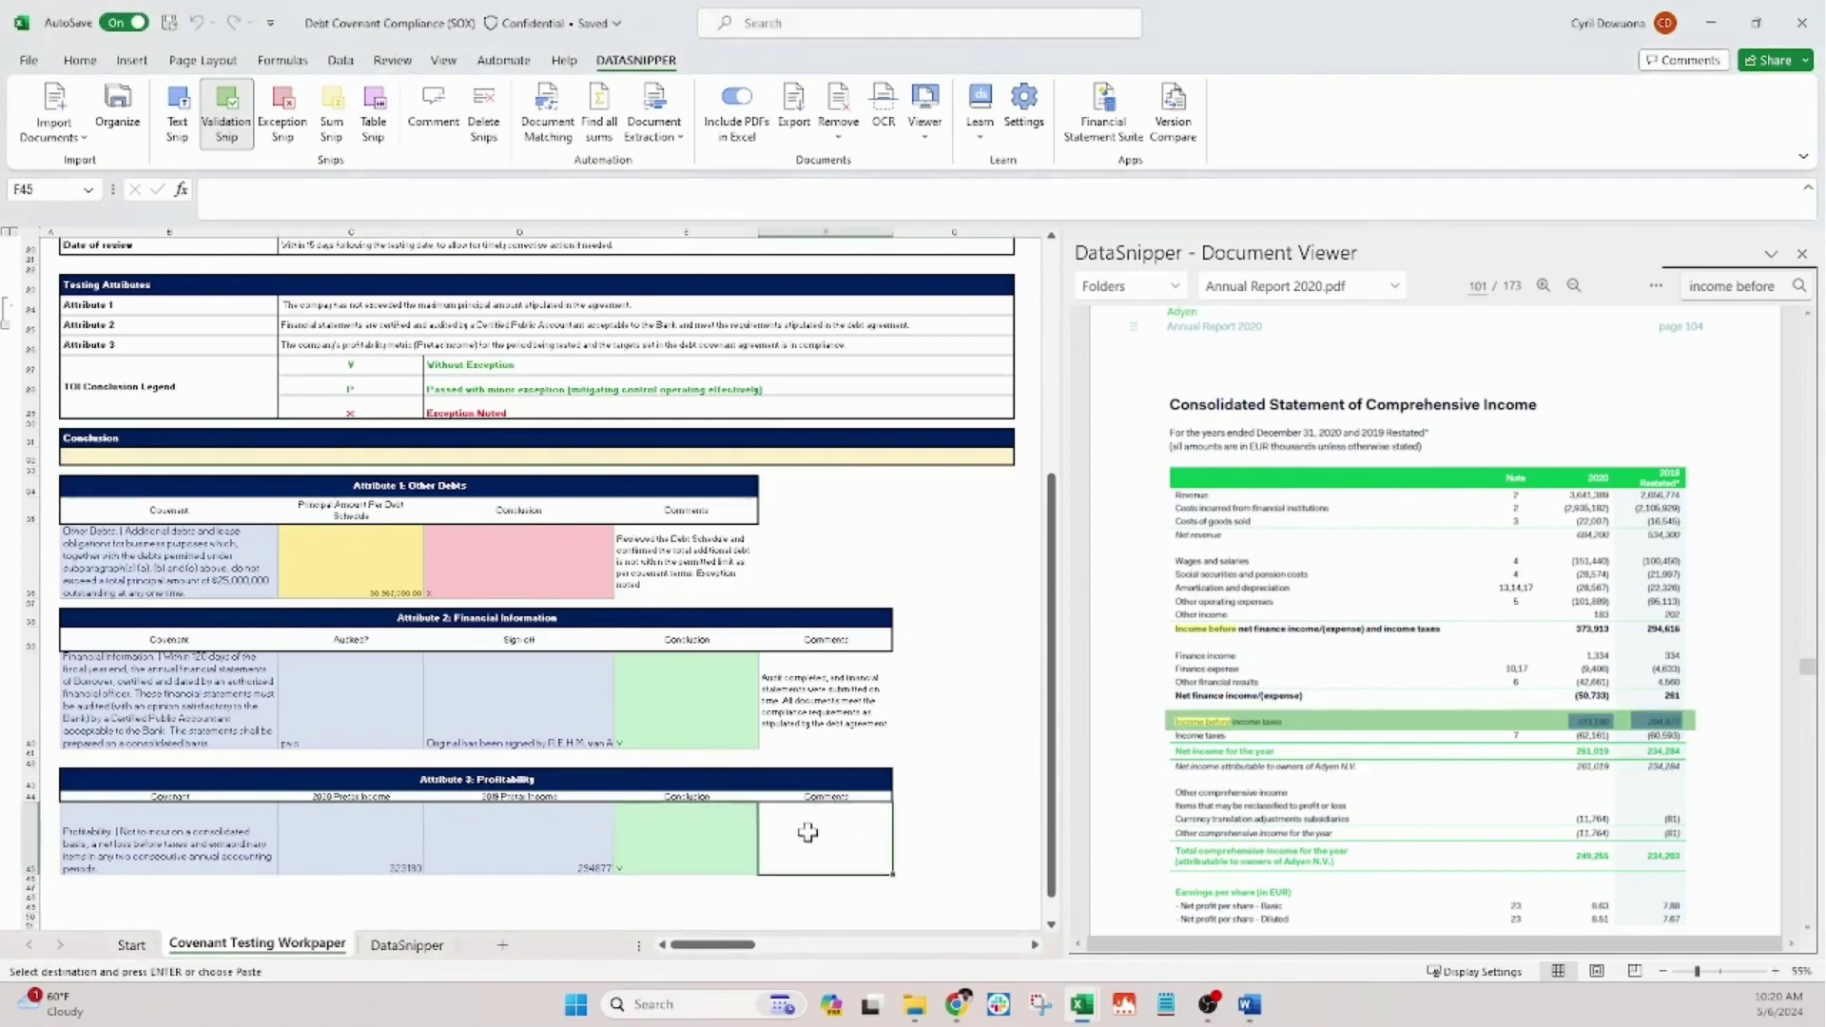
text(Profitability metrics reviewed and confirm the company's earnings are above the covenant's threshold. The profitability covenant is met)
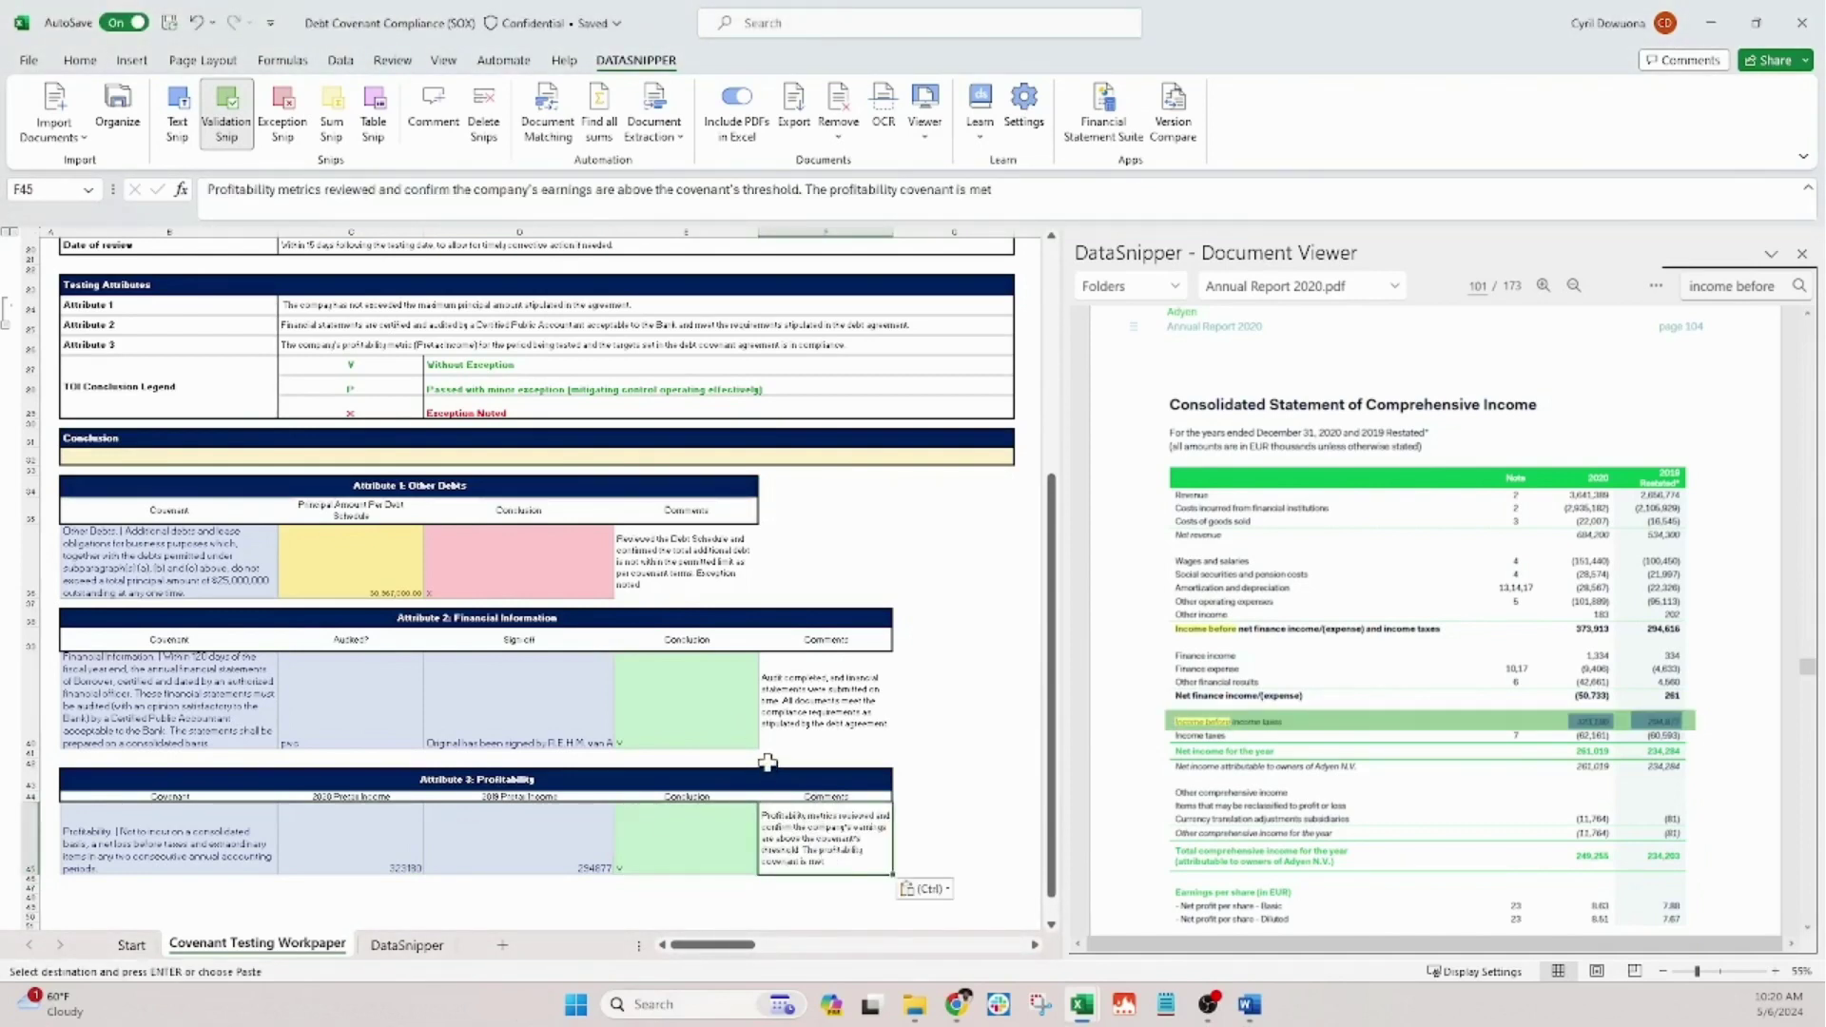
click(907, 820)
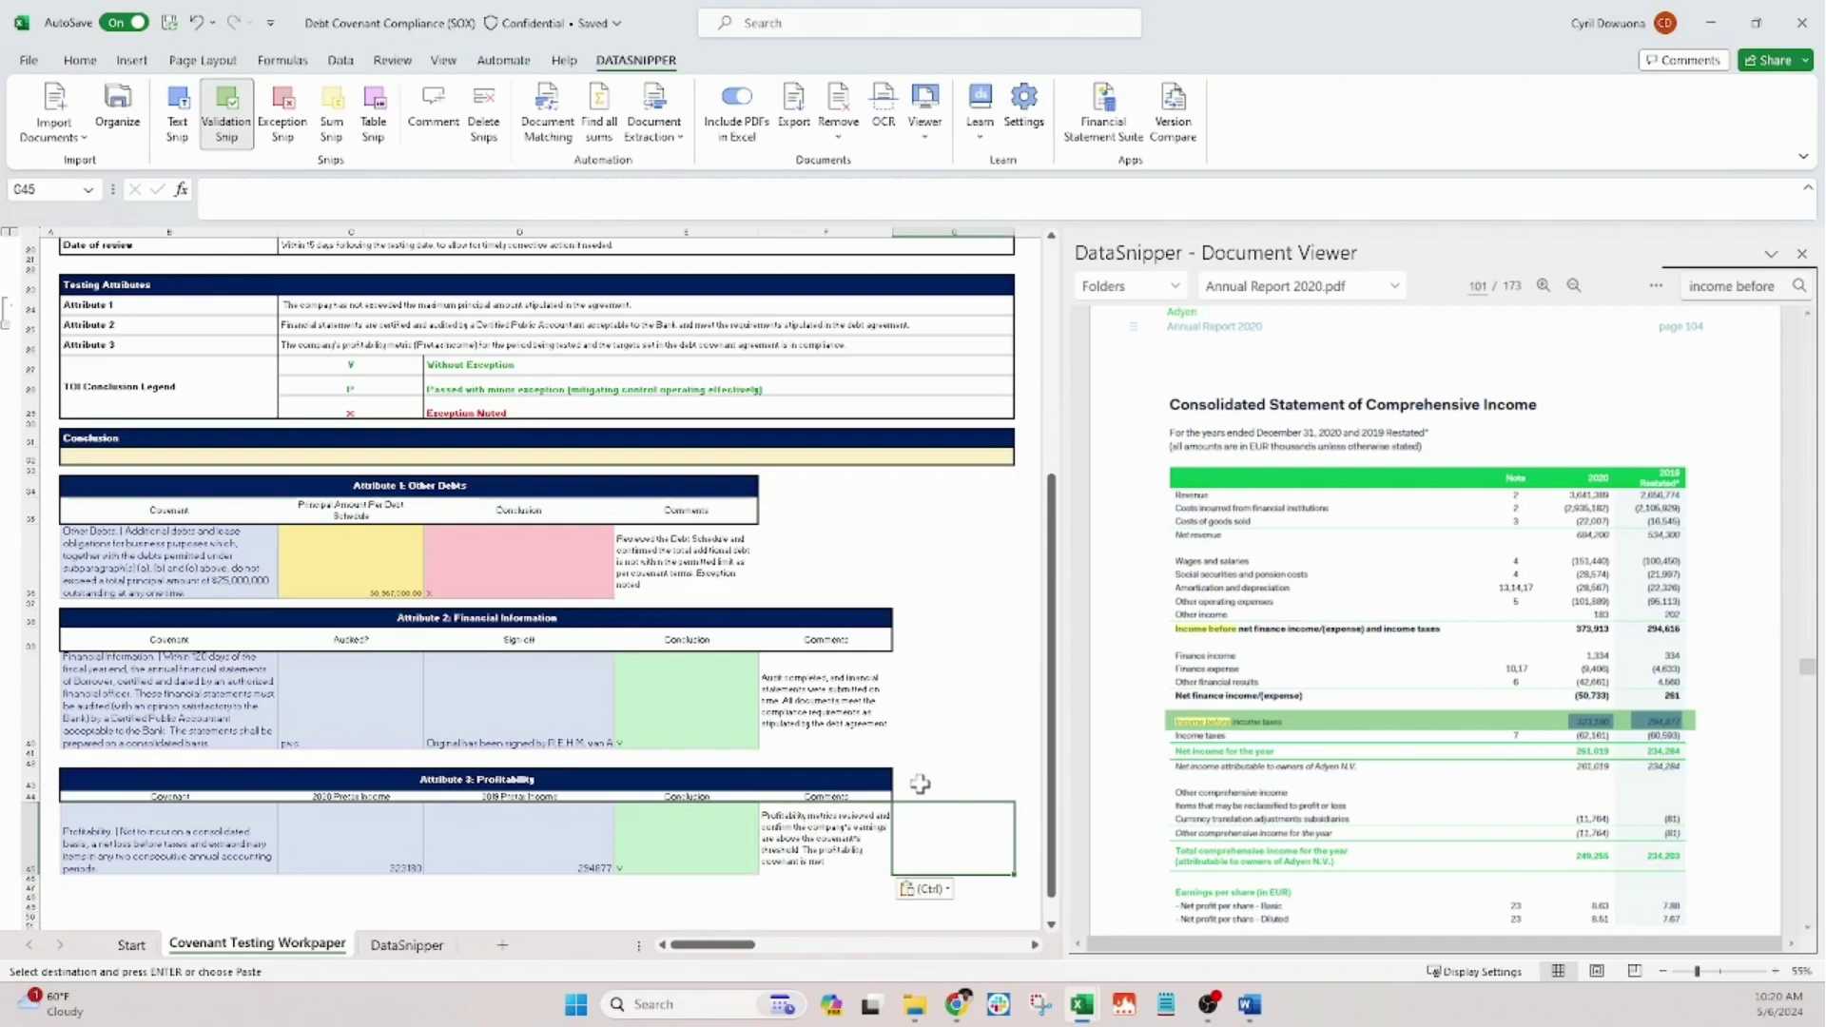